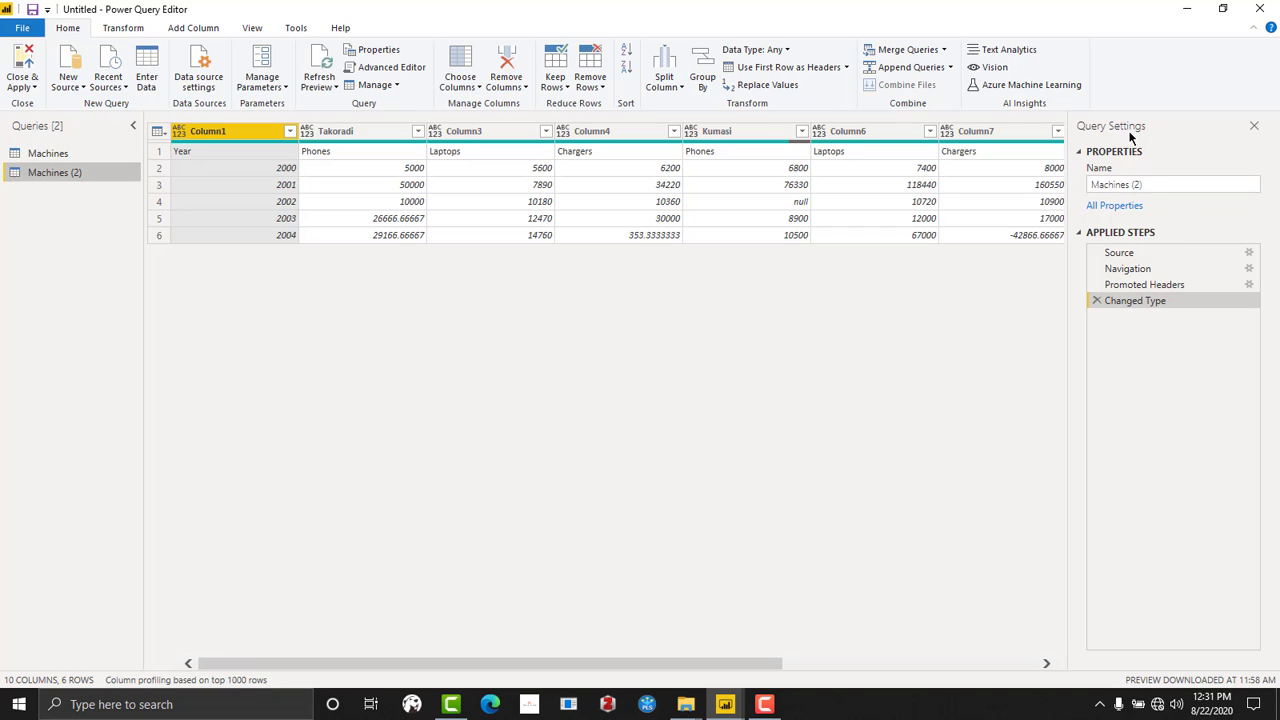
- Delete the Changed Type and Promoted Headers steps from the Machines (2) query and hide the query settings
{"action": "left_click", "coordinate": [252, 28]}
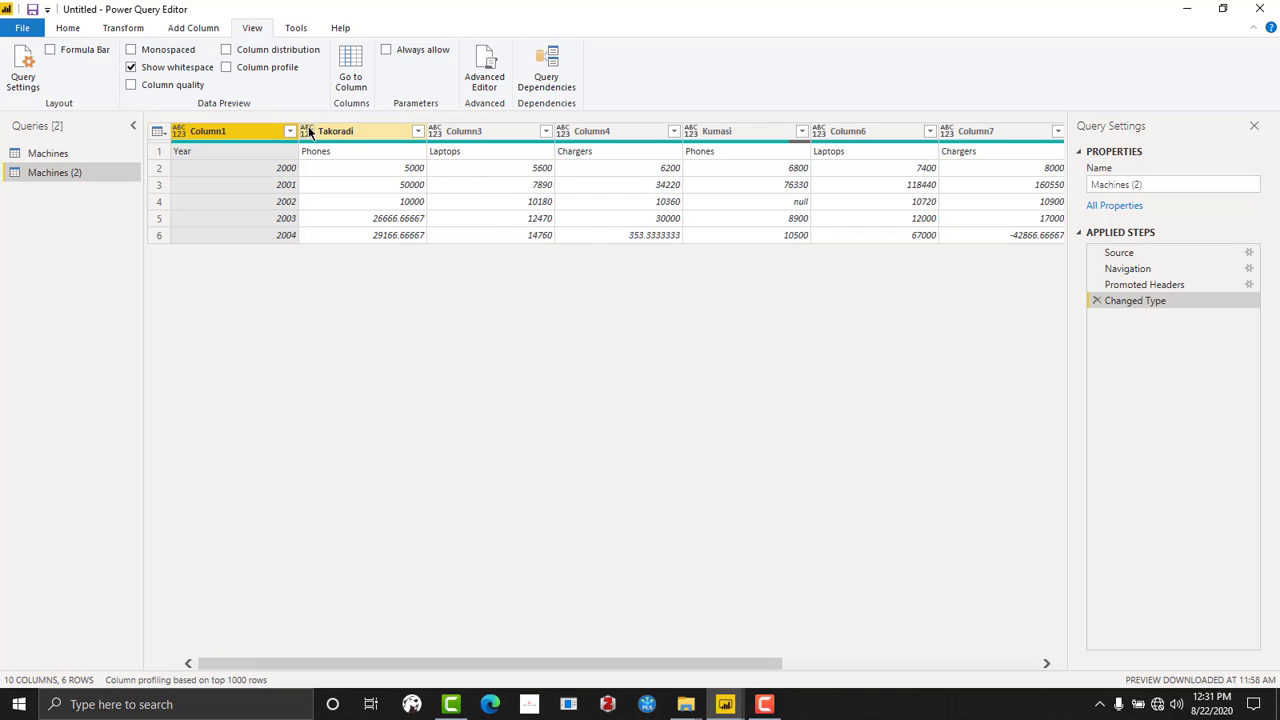
{"action": "left_click", "coordinate": [440, 136], "text": "ctrl"}
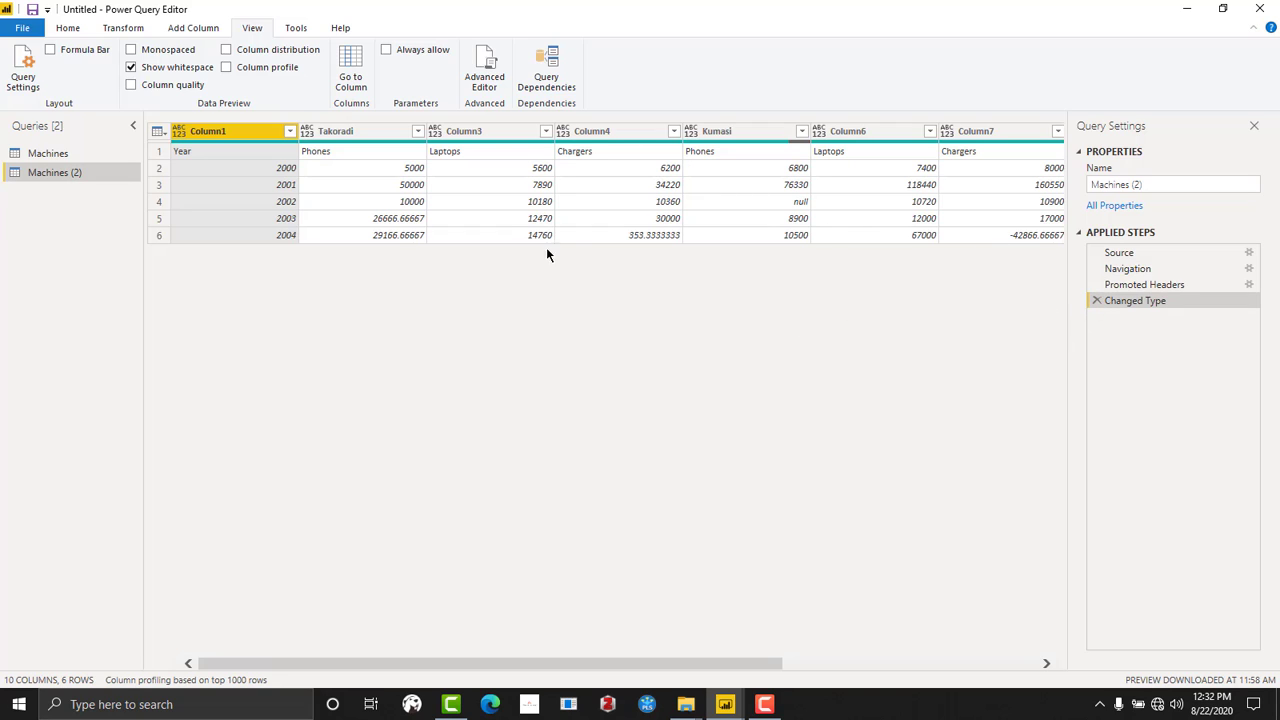
{"action": "left_click", "coordinate": [1097, 301]}
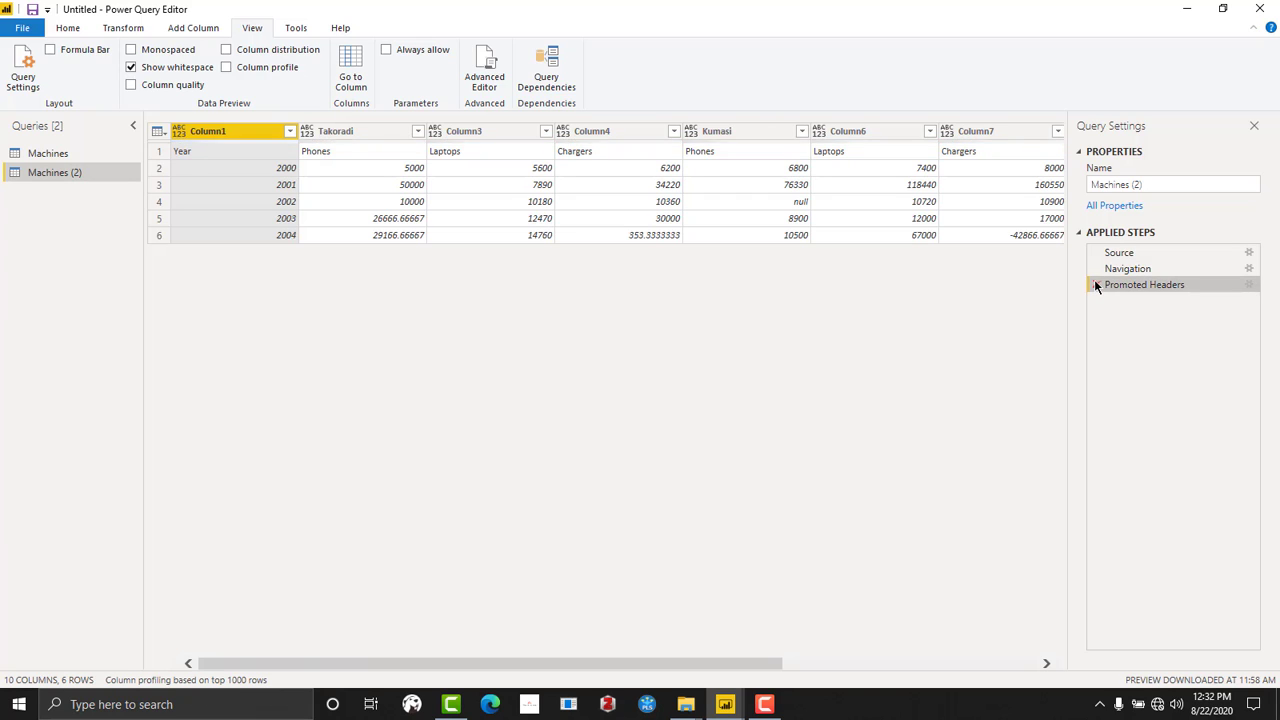
{"action": "left_click", "coordinate": [1095, 283]}
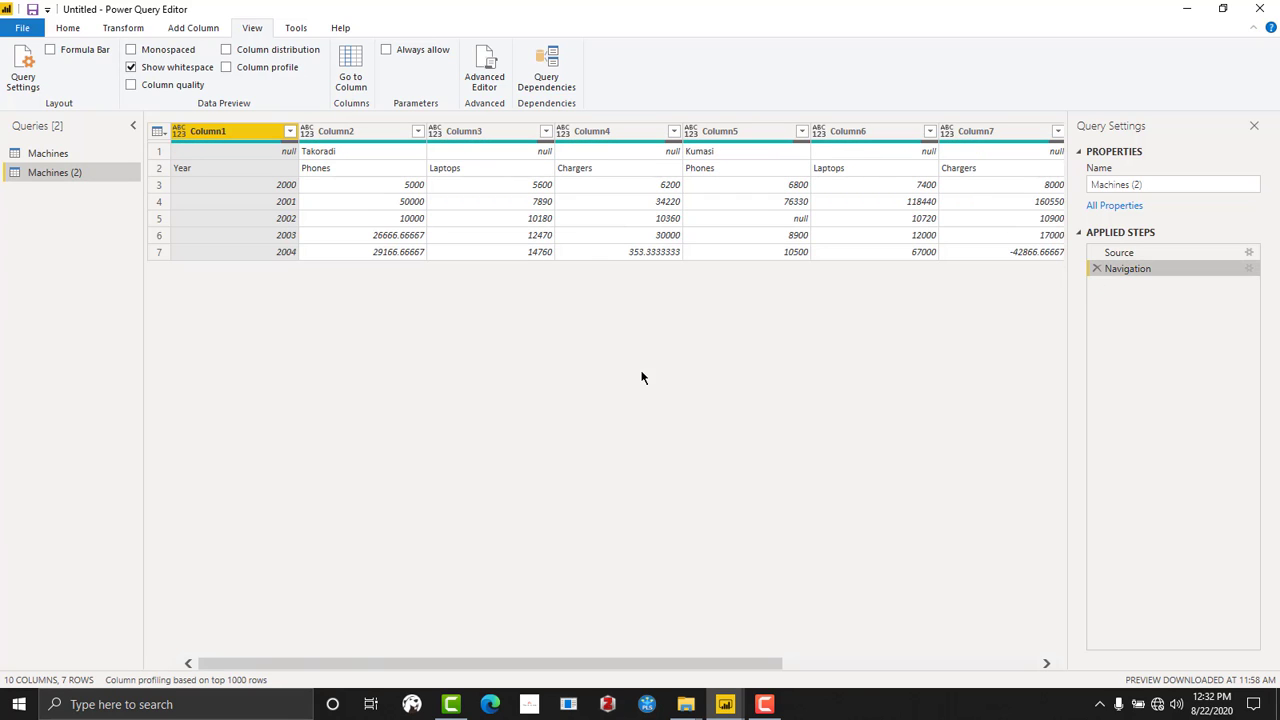
{"action": "left_click", "coordinate": [1254, 128]}
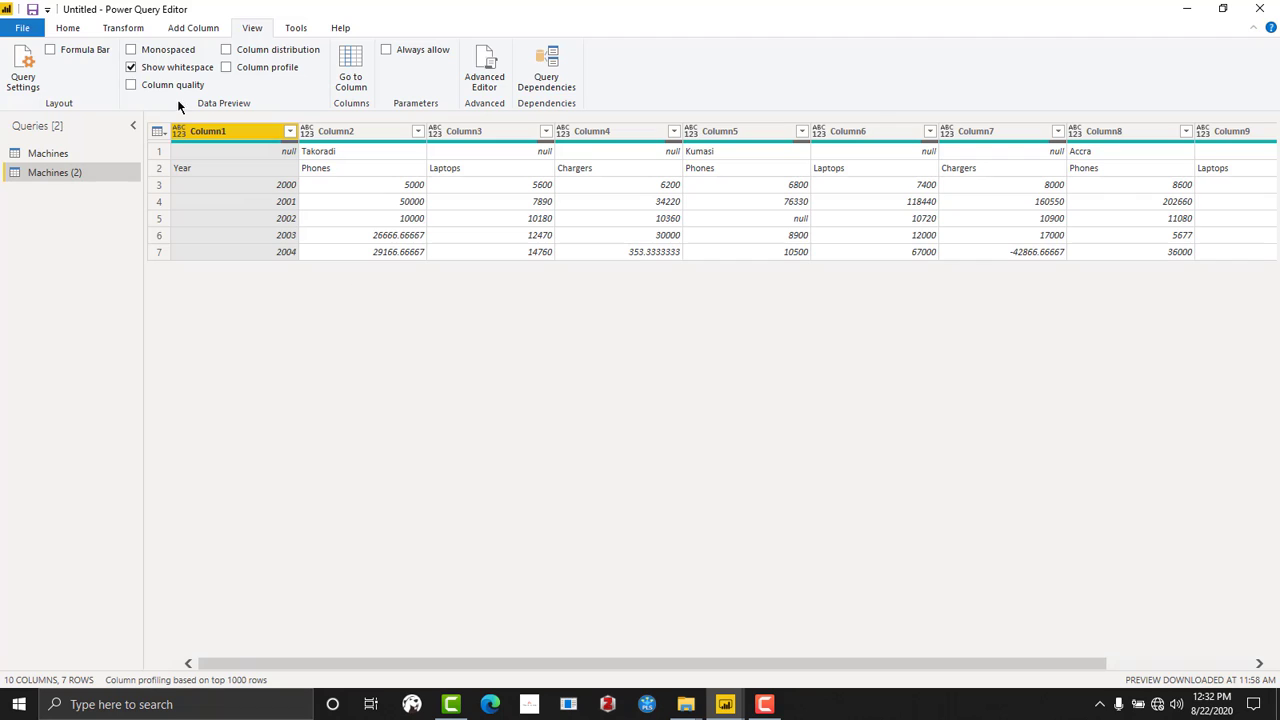
- Transpose the Machines (2) table, turning its rows into columns
{"action": "left_click", "coordinate": [141, 32]}
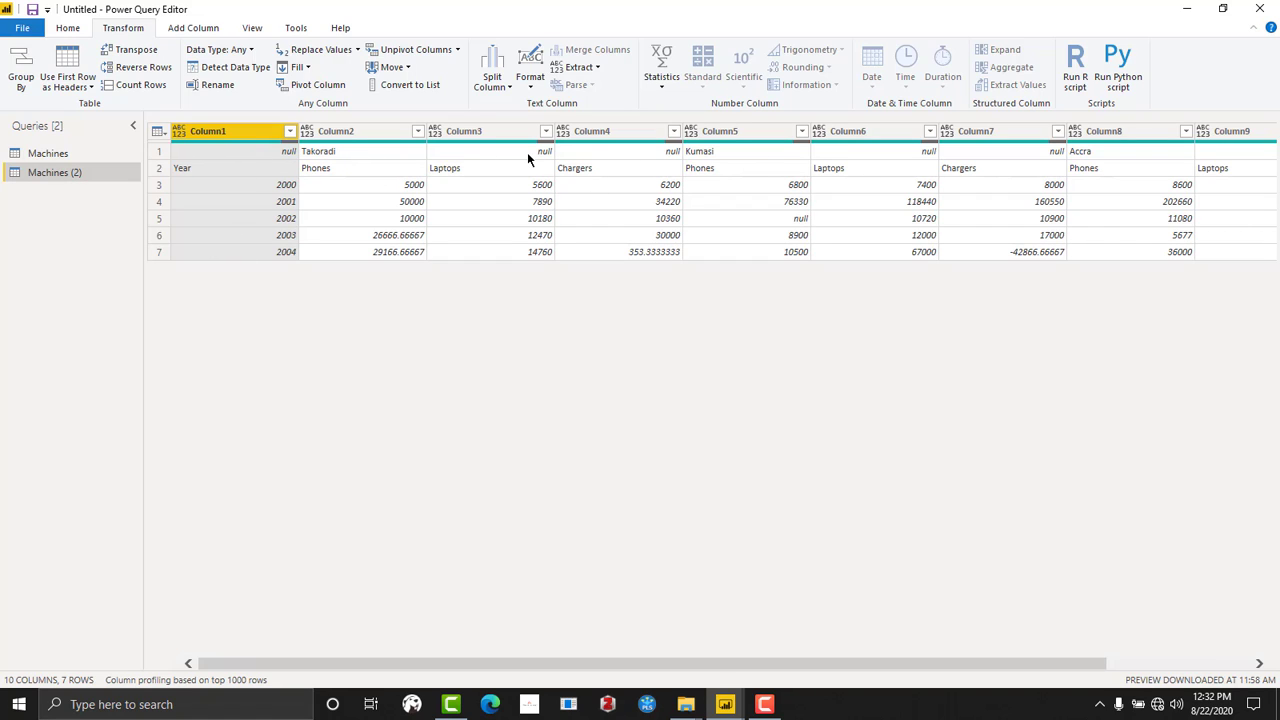
{"action": "left_click", "coordinate": [135, 52]}
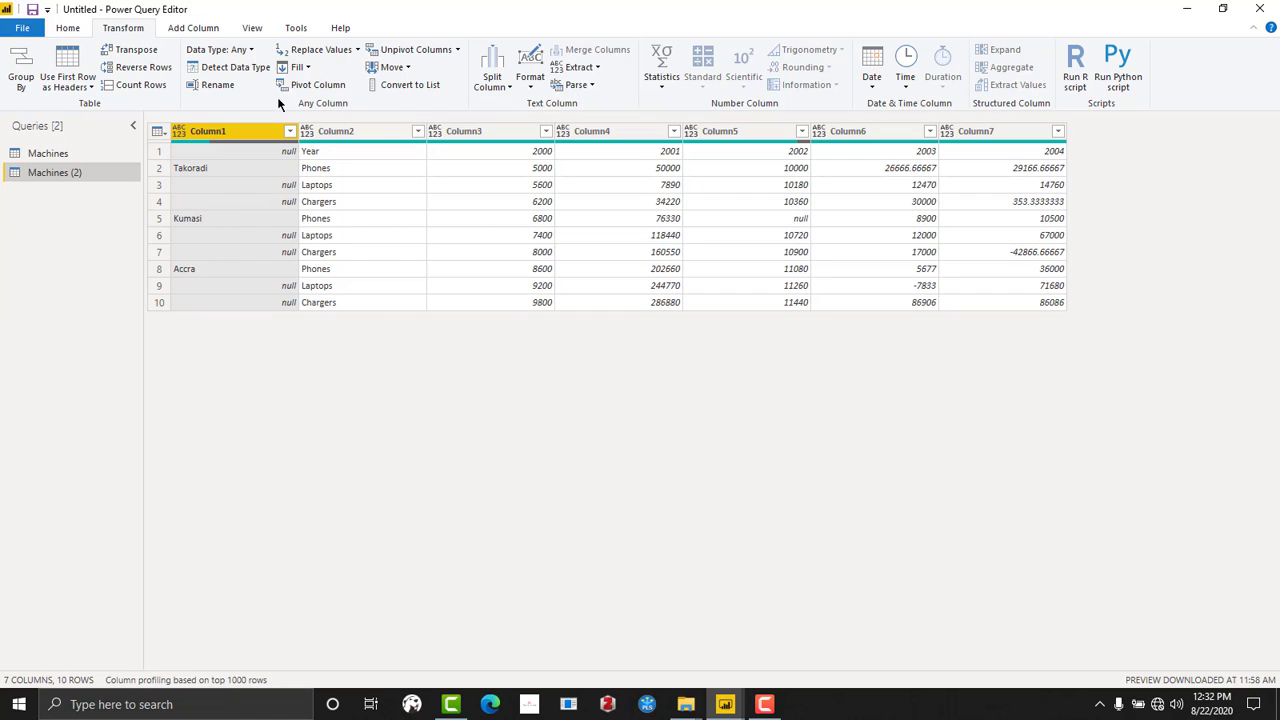
{"action": "left_click", "coordinate": [220, 307]}
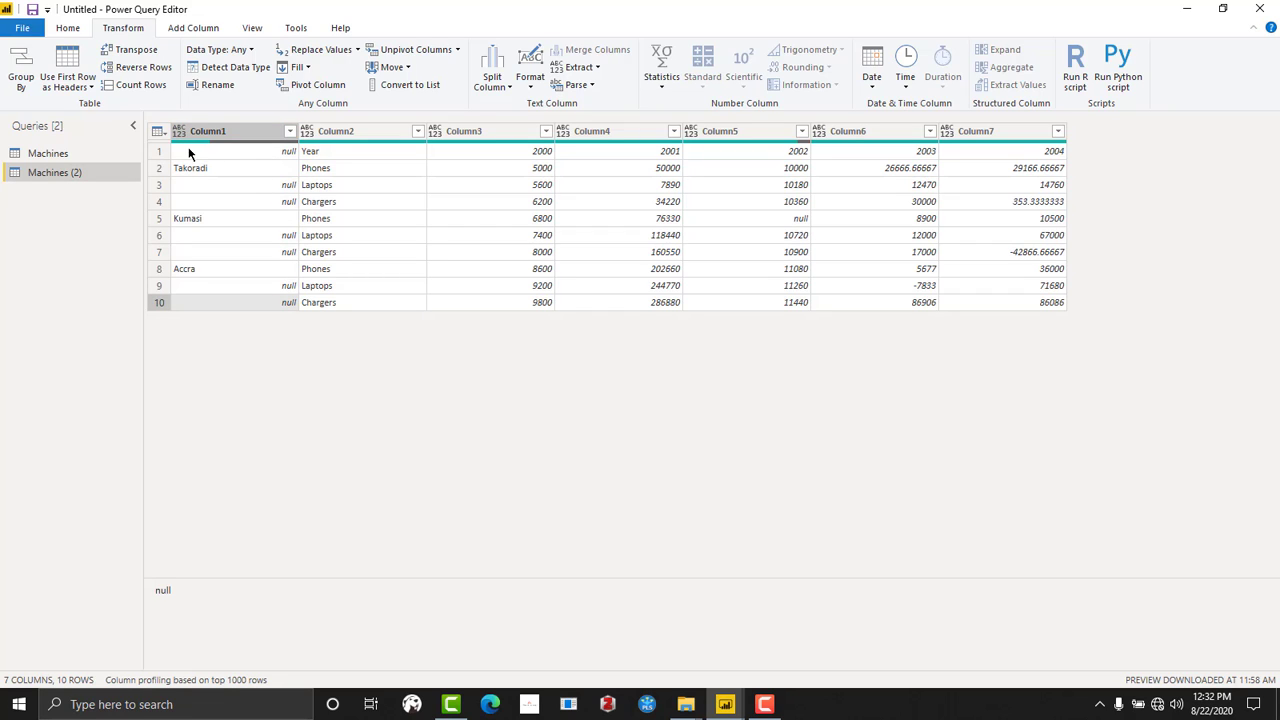
- Promote the first row of the transposed table, containing Year and 2000 to 2004, to column headers
{"action": "left_click", "coordinate": [157, 154]}
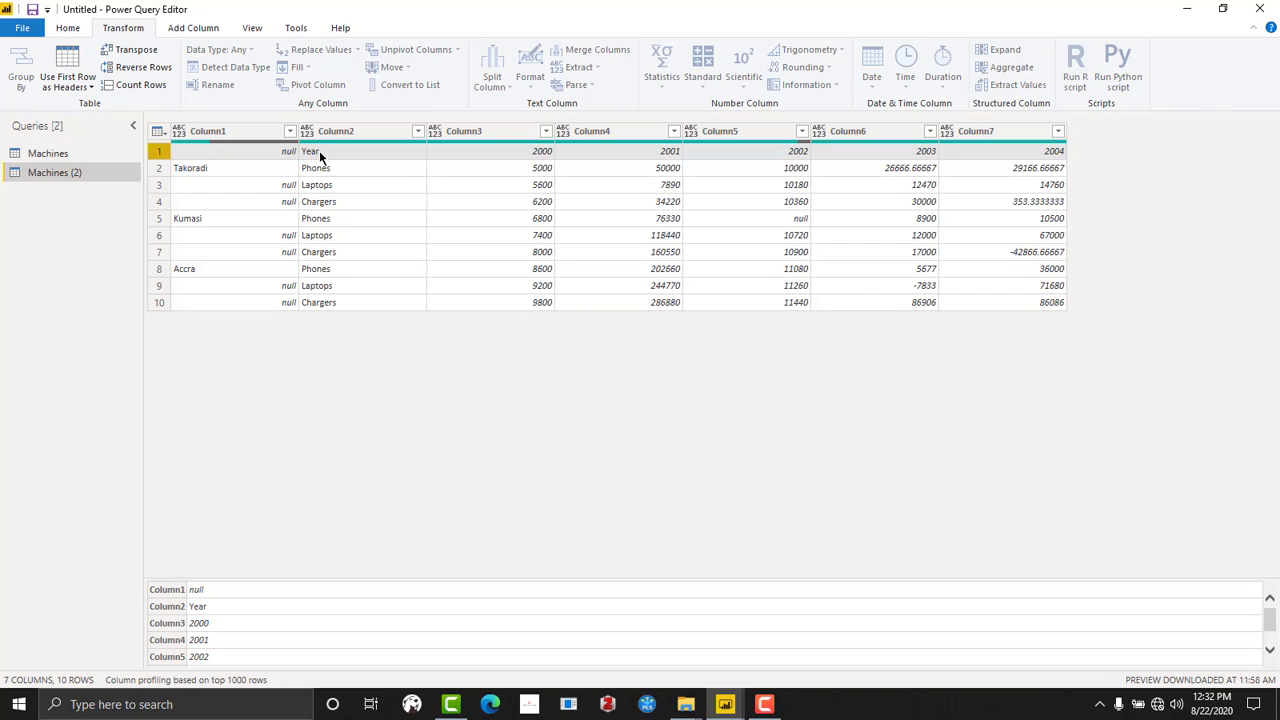
{"action": "left_click", "coordinate": [319, 150]}
{"action": "left_click", "coordinate": [511, 152]}
{"action": "left_click", "coordinate": [669, 152]}
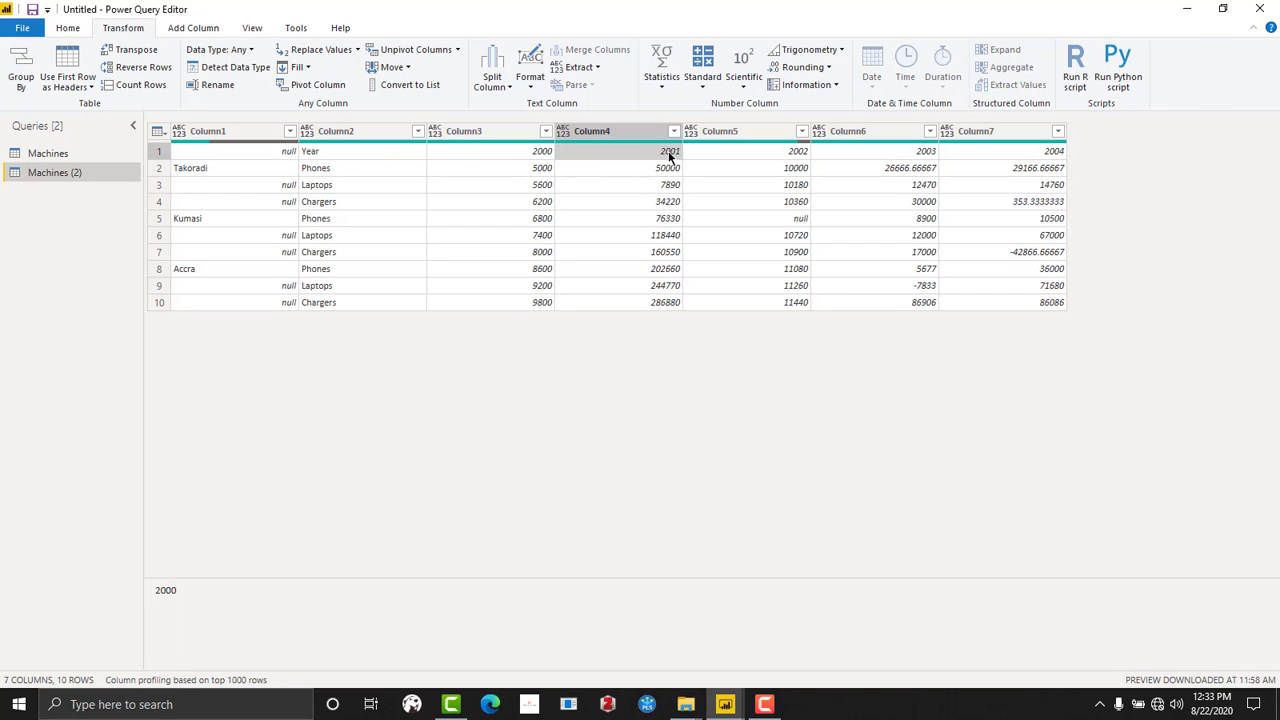
{"action": "left_click", "coordinate": [795, 151]}
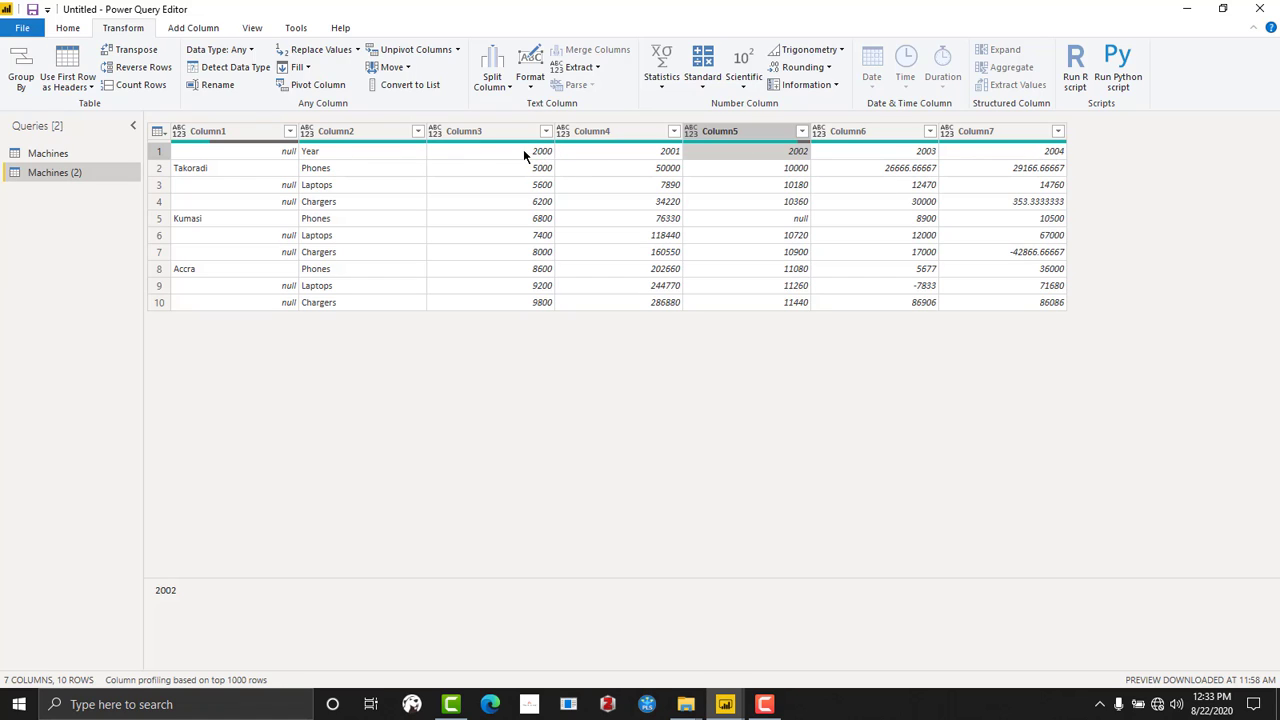
{"action": "left_click", "coordinate": [497, 156]}
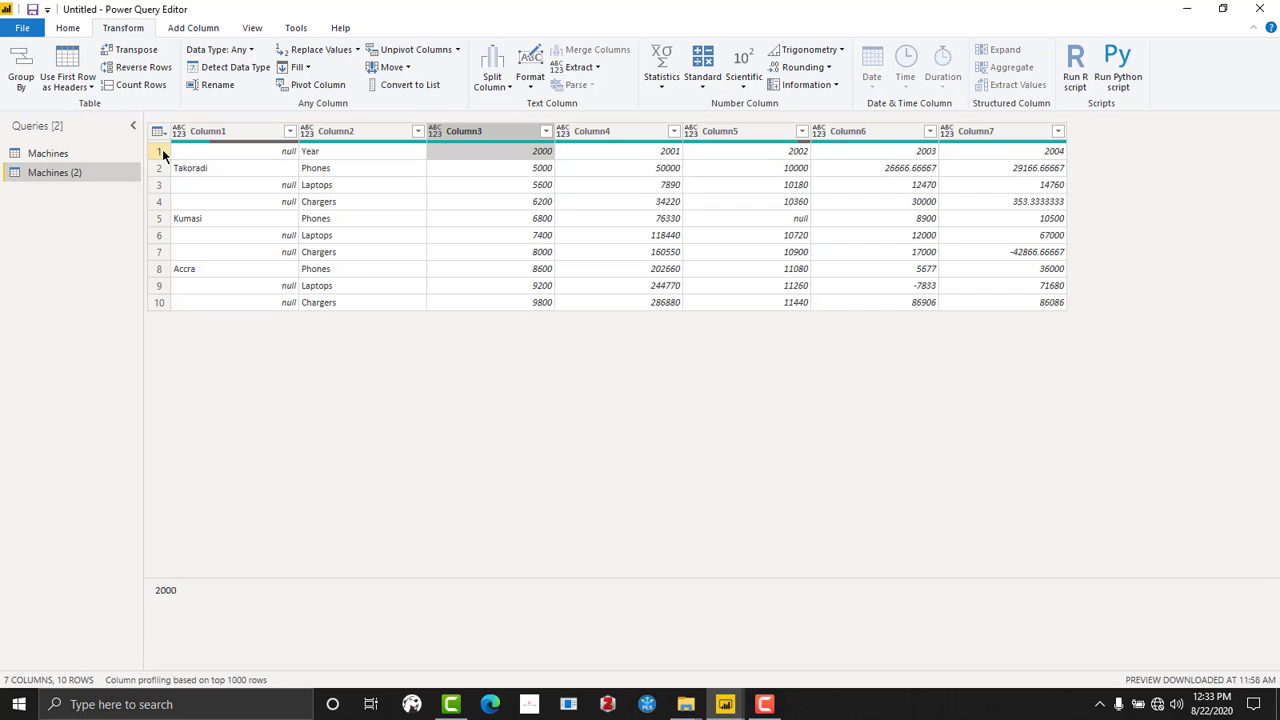
{"action": "left_click", "coordinate": [161, 150]}
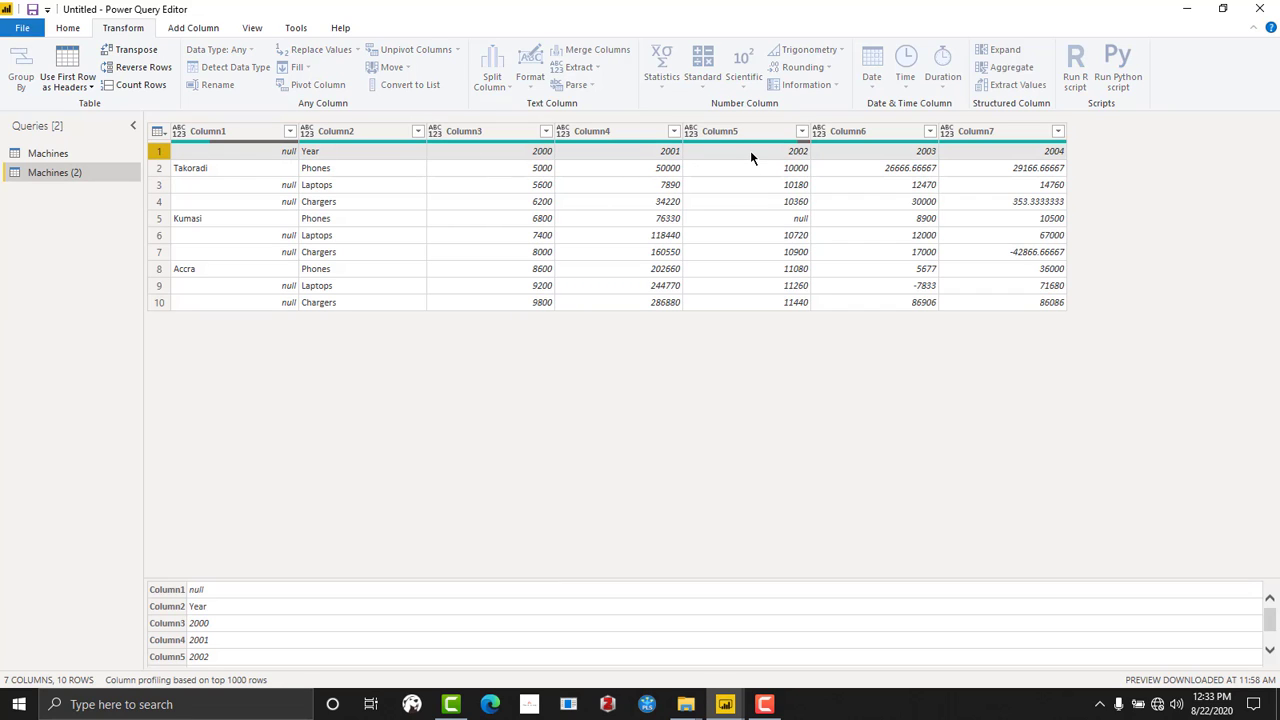
{"action": "left_click", "coordinate": [164, 131]}
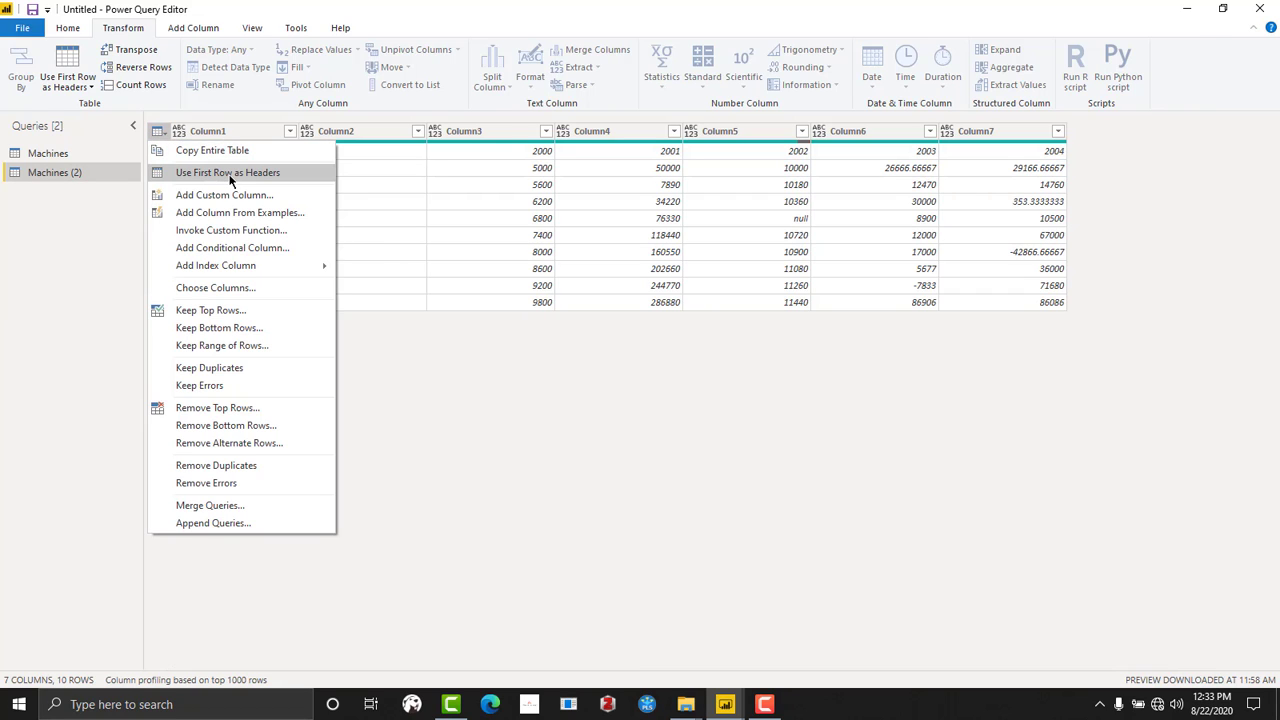
{"action": "left_click", "coordinate": [229, 175]}
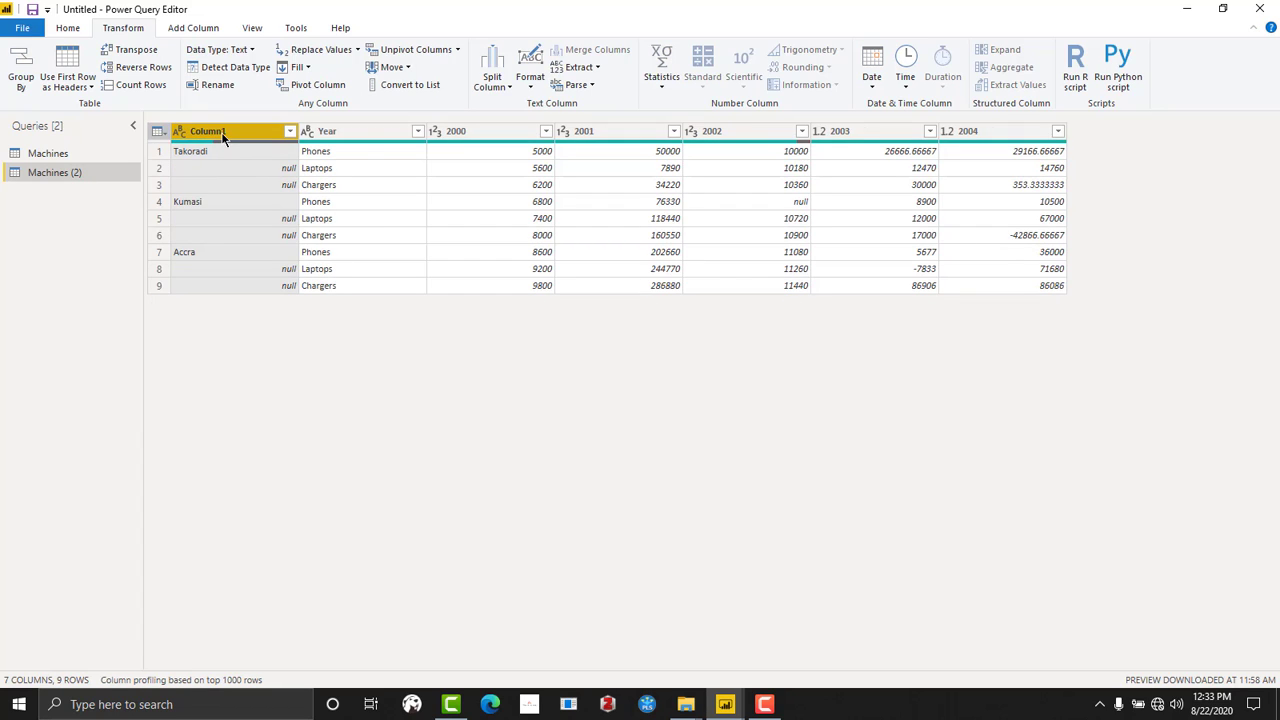
- Review the promoted column headers from Year through 2004
{"action": "left_click", "coordinate": [334, 131]}
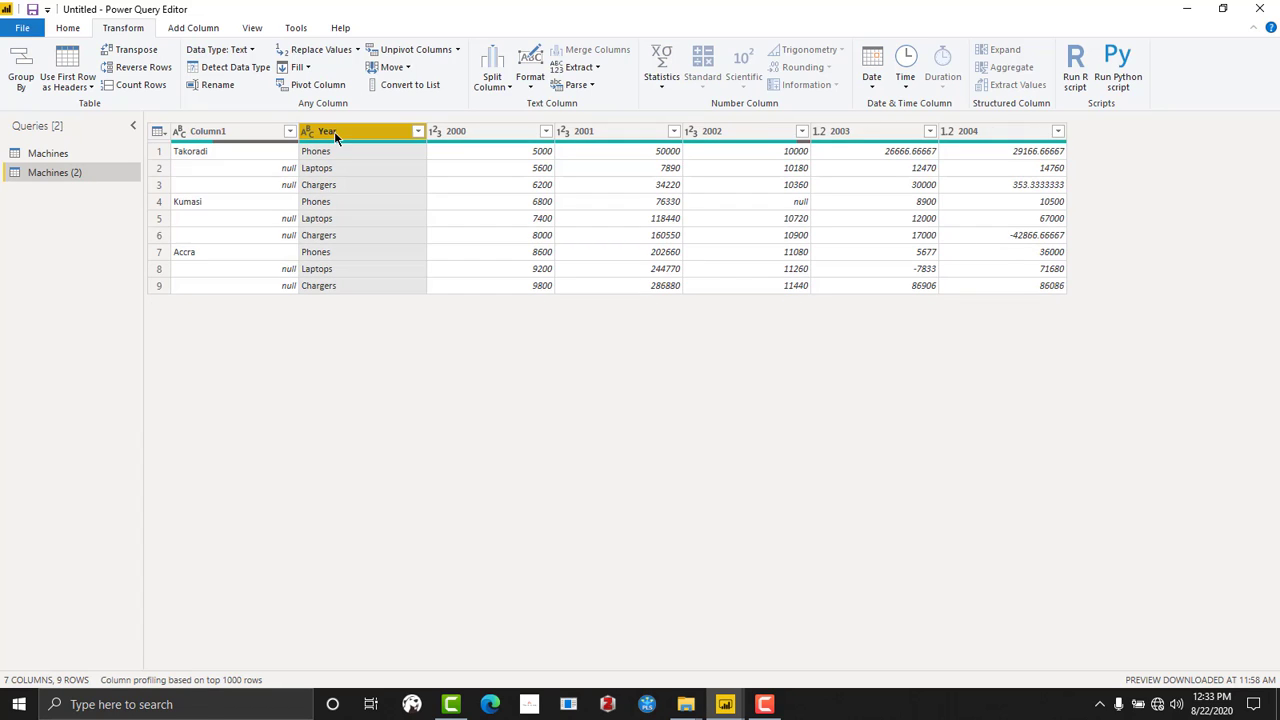
{"action": "left_click", "coordinate": [470, 131]}
{"action": "left_click", "coordinate": [615, 128]}
{"action": "left_click", "coordinate": [731, 131]}
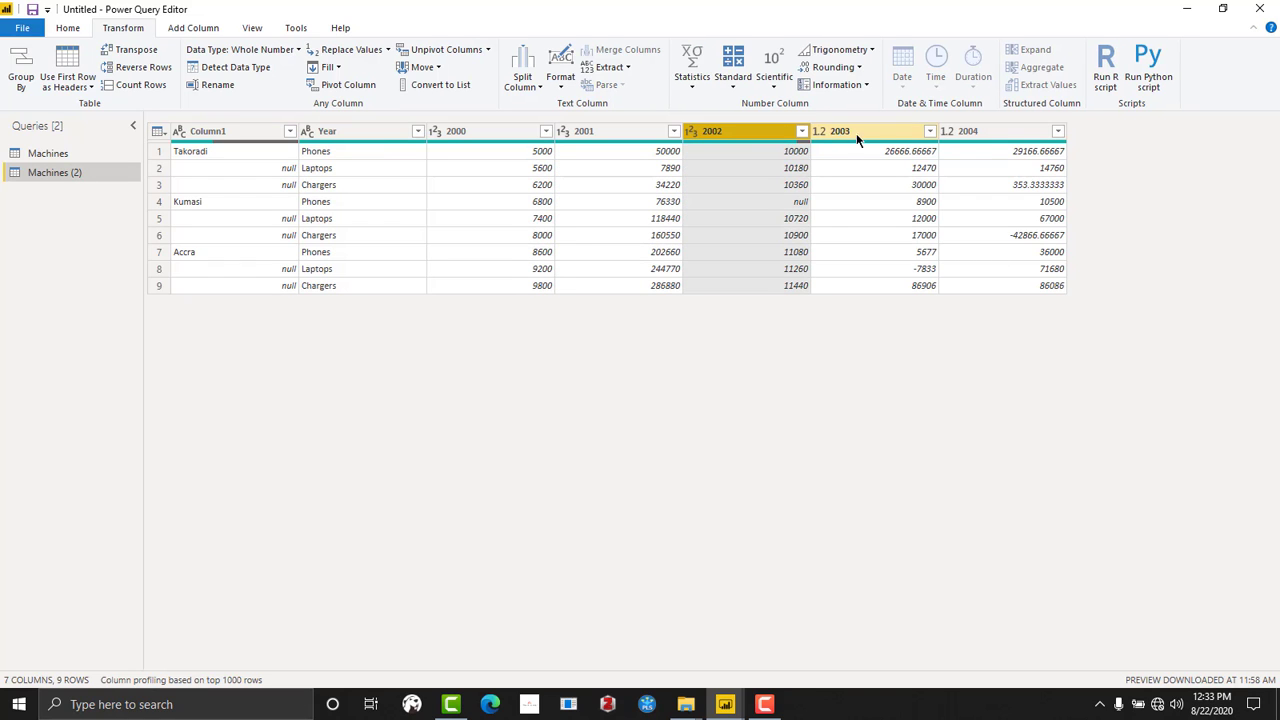
{"action": "left_click", "coordinate": [856, 133]}
{"action": "left_click", "coordinate": [975, 131]}
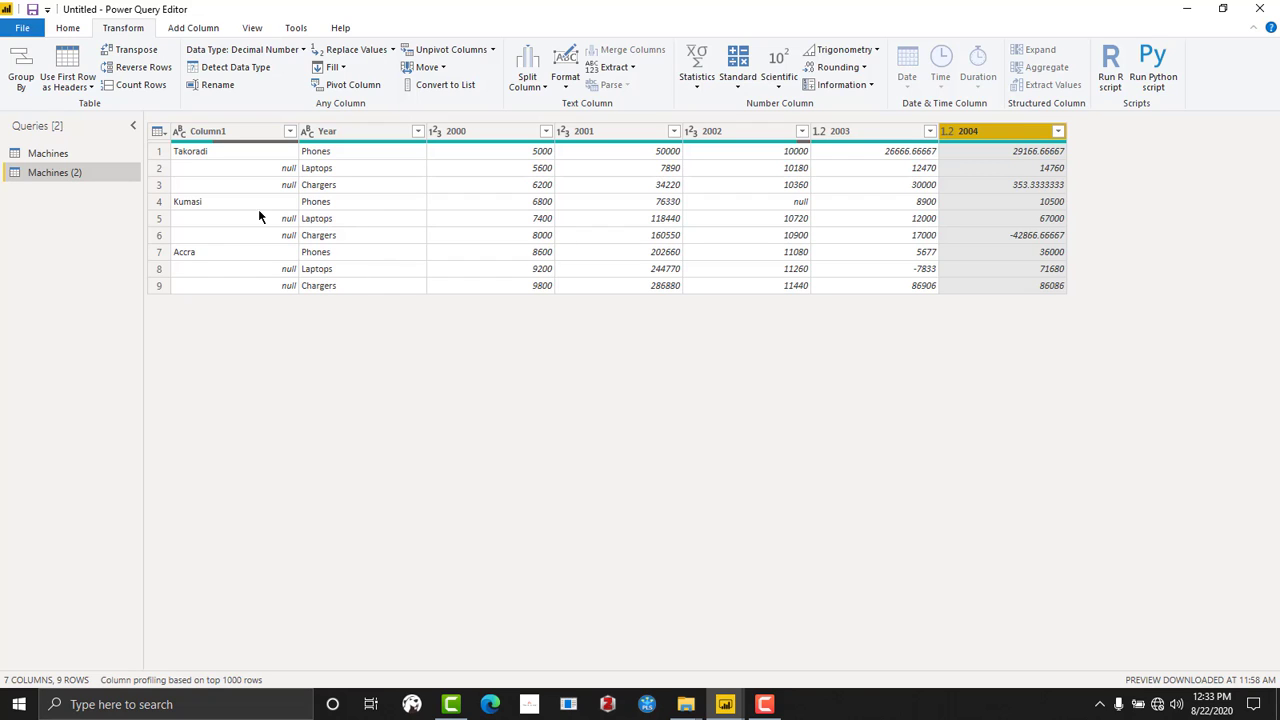
- Examine how the Takoradi rows in Column1 relate to the product names and the values in the 2000 column
{"action": "left_click", "coordinate": [213, 183]}
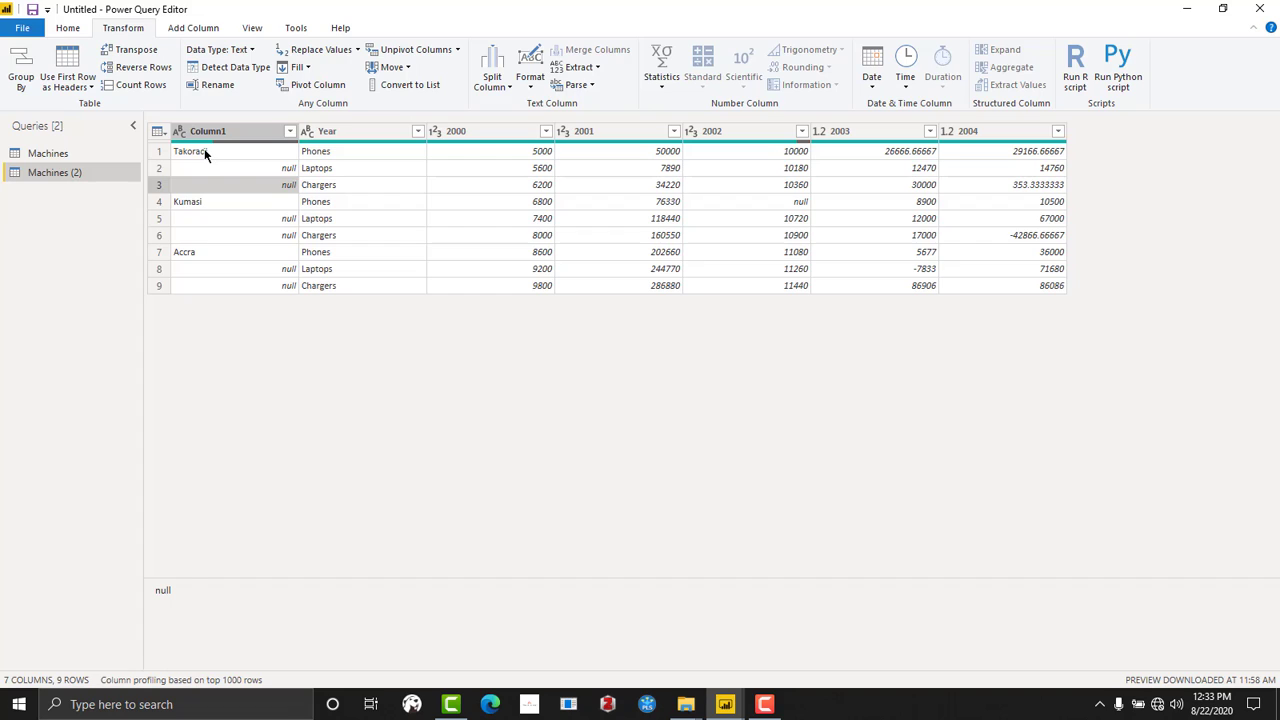
{"action": "left_click", "coordinate": [203, 151]}
{"action": "left_click", "coordinate": [246, 166]}
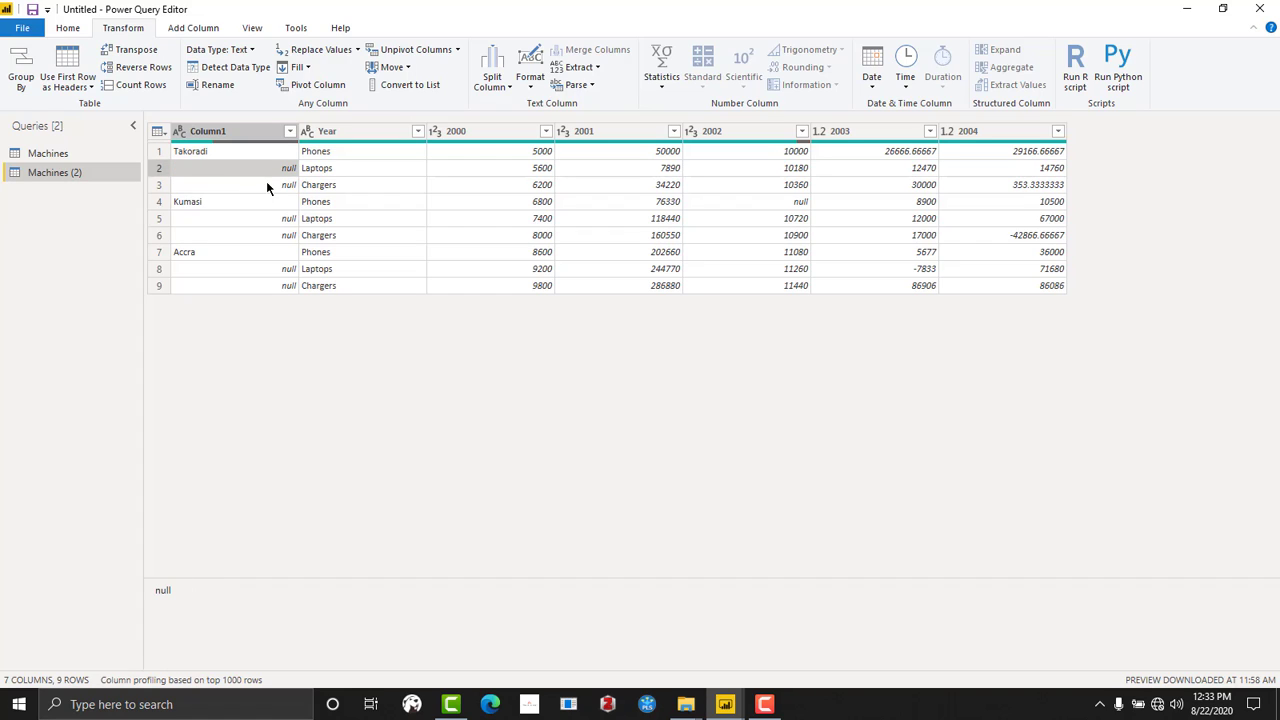
{"action": "left_click", "coordinate": [268, 185]}
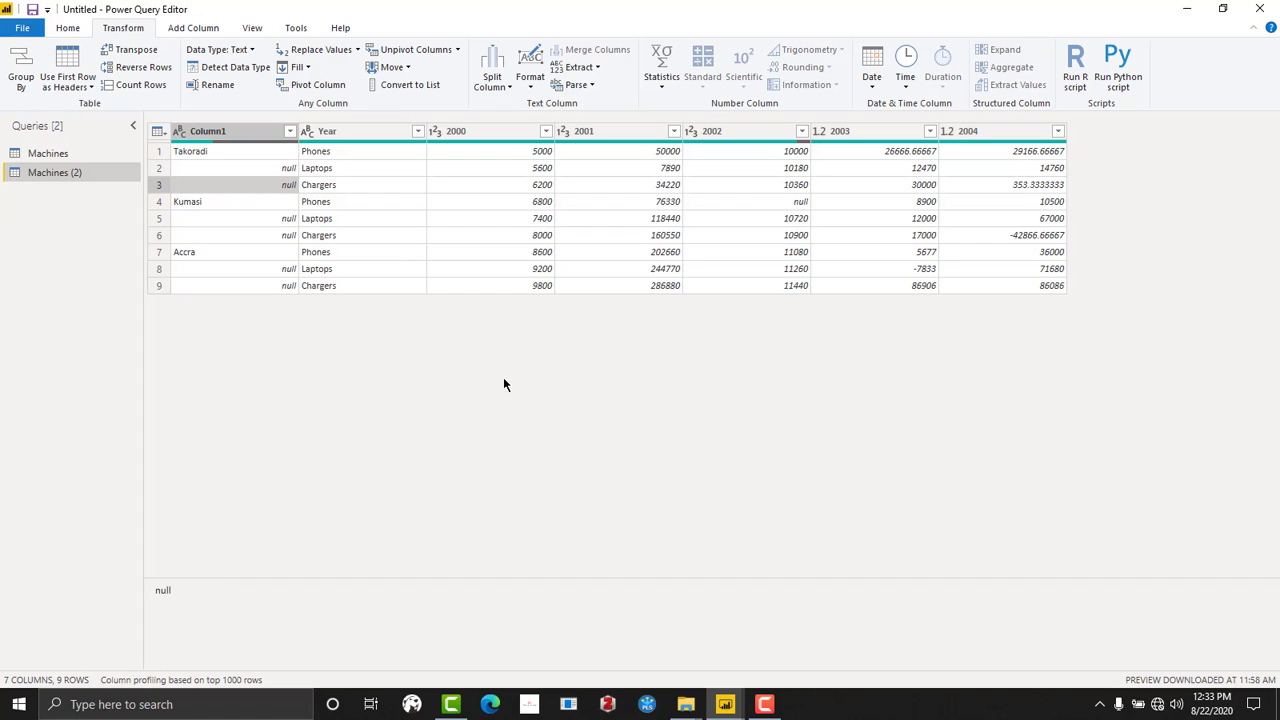
{"action": "left_click", "coordinate": [206, 151]}
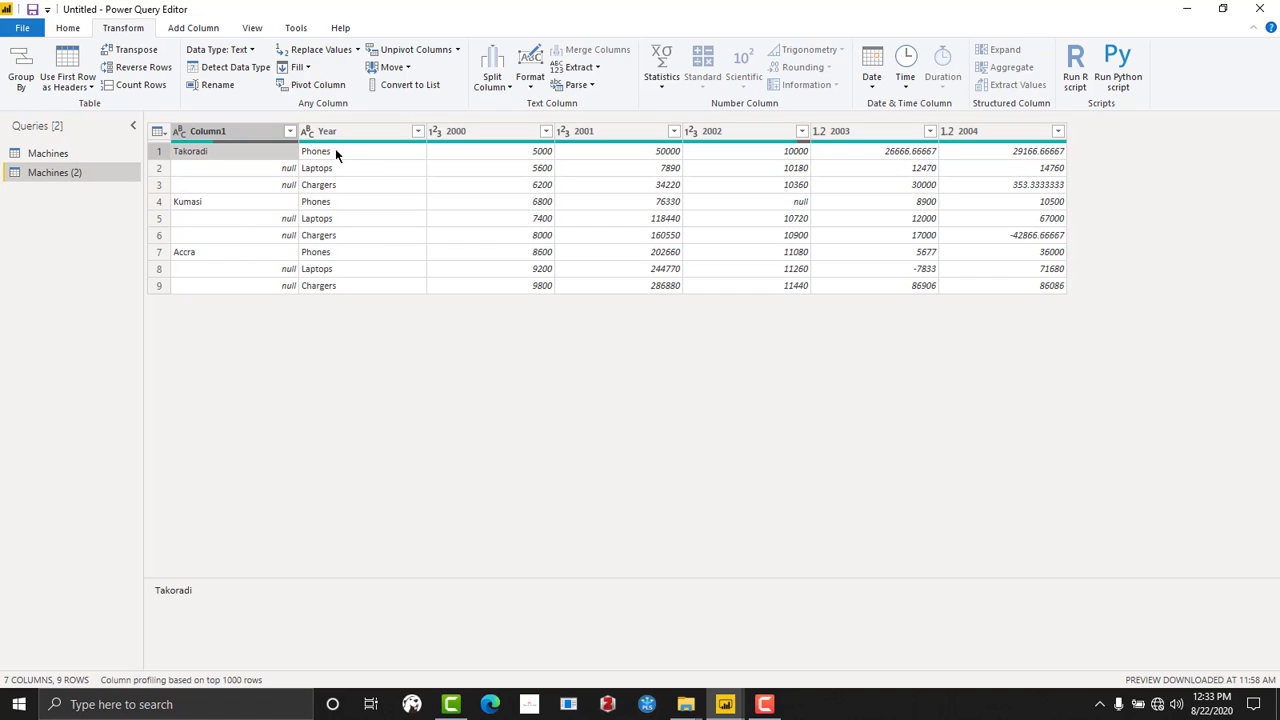
{"action": "left_click", "coordinate": [335, 151]}
{"action": "left_click", "coordinate": [332, 168]}
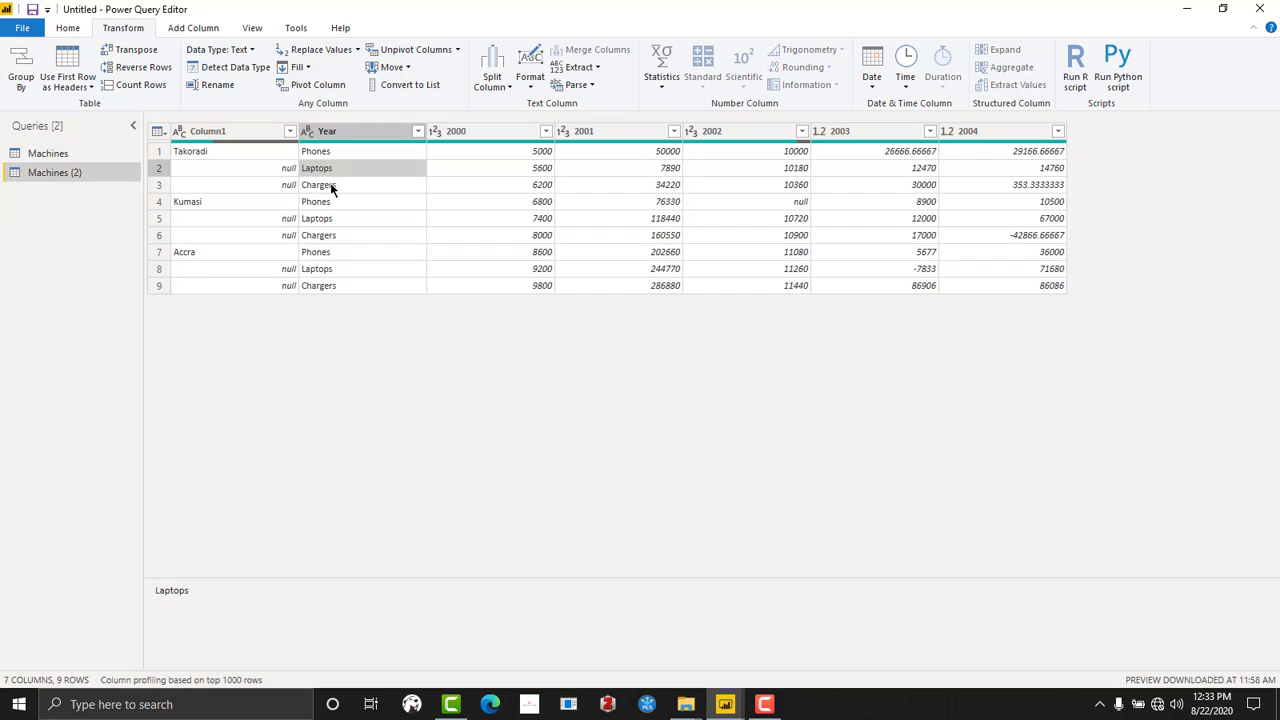
{"action": "left_click", "coordinate": [333, 185]}
{"action": "left_click", "coordinate": [285, 169]}
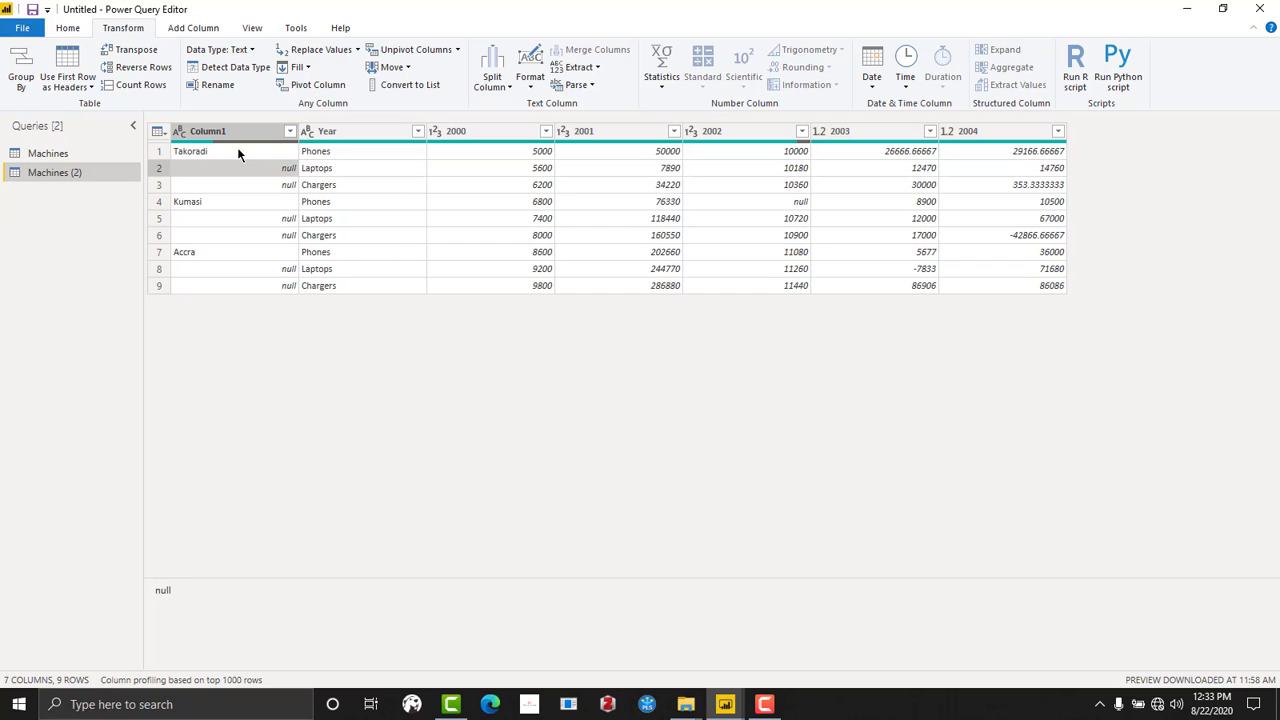
{"action": "left_click", "coordinate": [269, 187]}
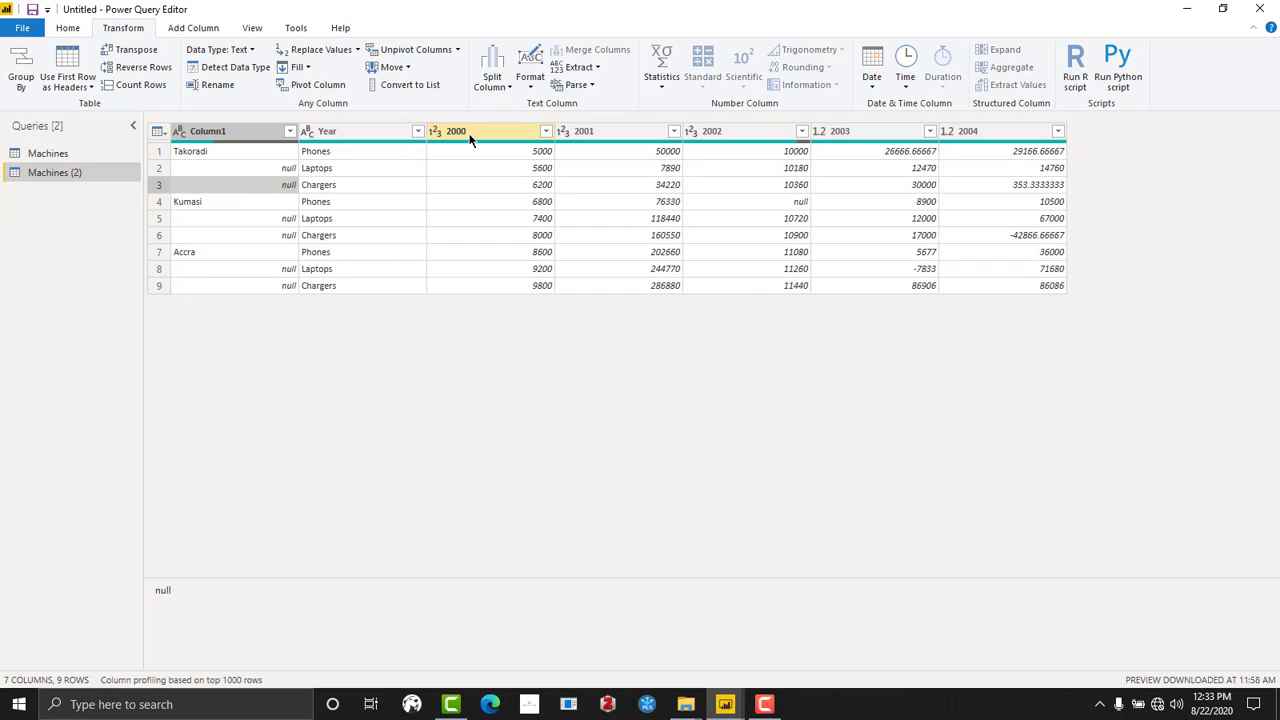
{"action": "left_click", "coordinate": [466, 131]}
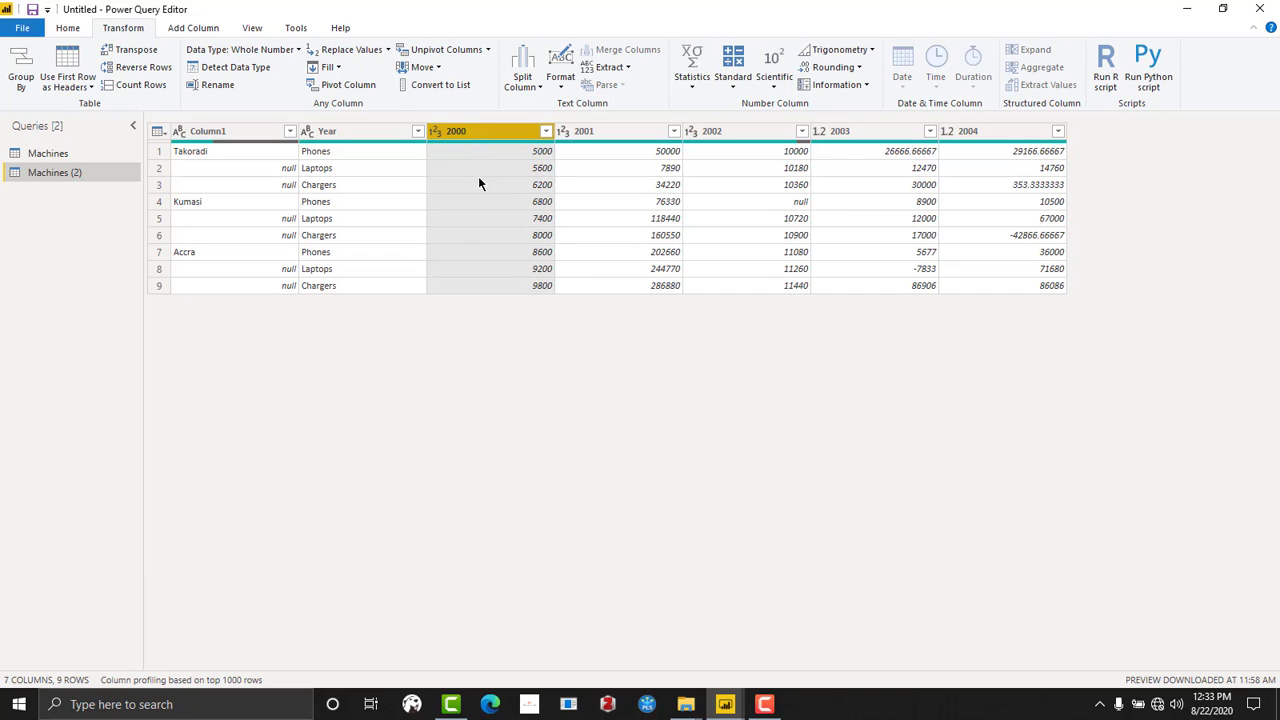
{"action": "left_click", "coordinate": [505, 188]}
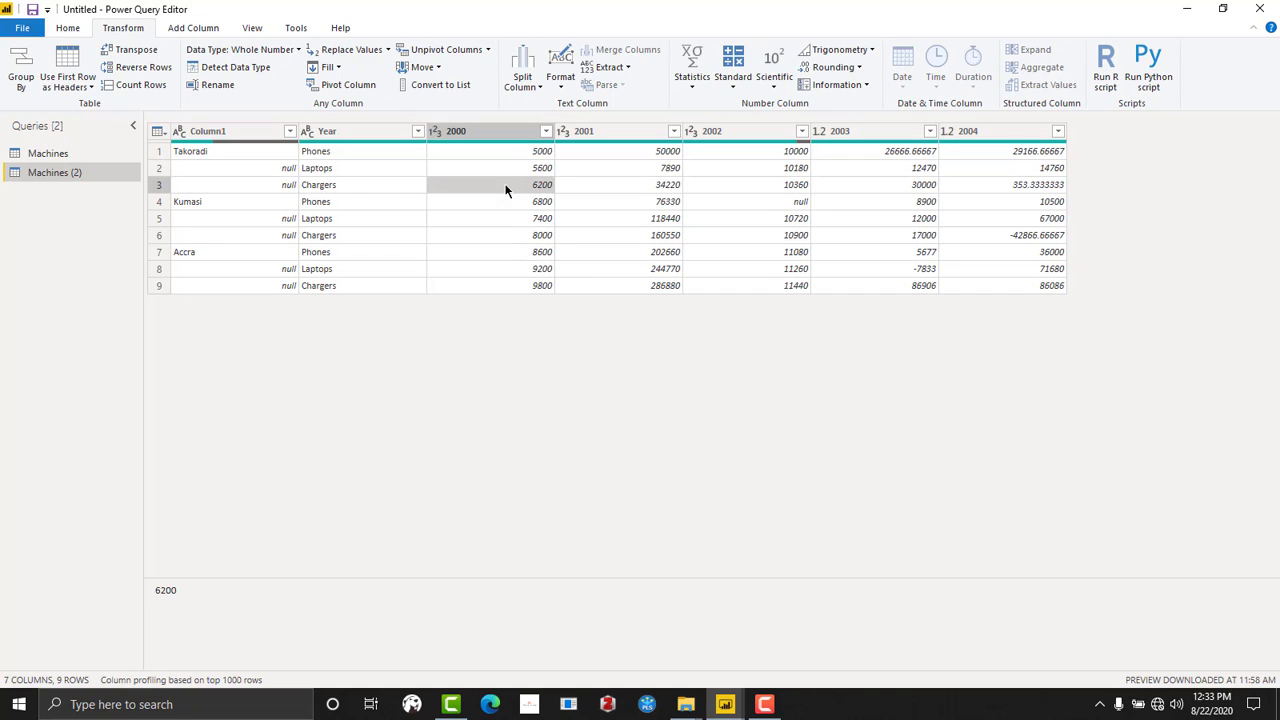
{"action": "left_click", "coordinate": [506, 168]}
{"action": "left_click", "coordinate": [523, 153]}
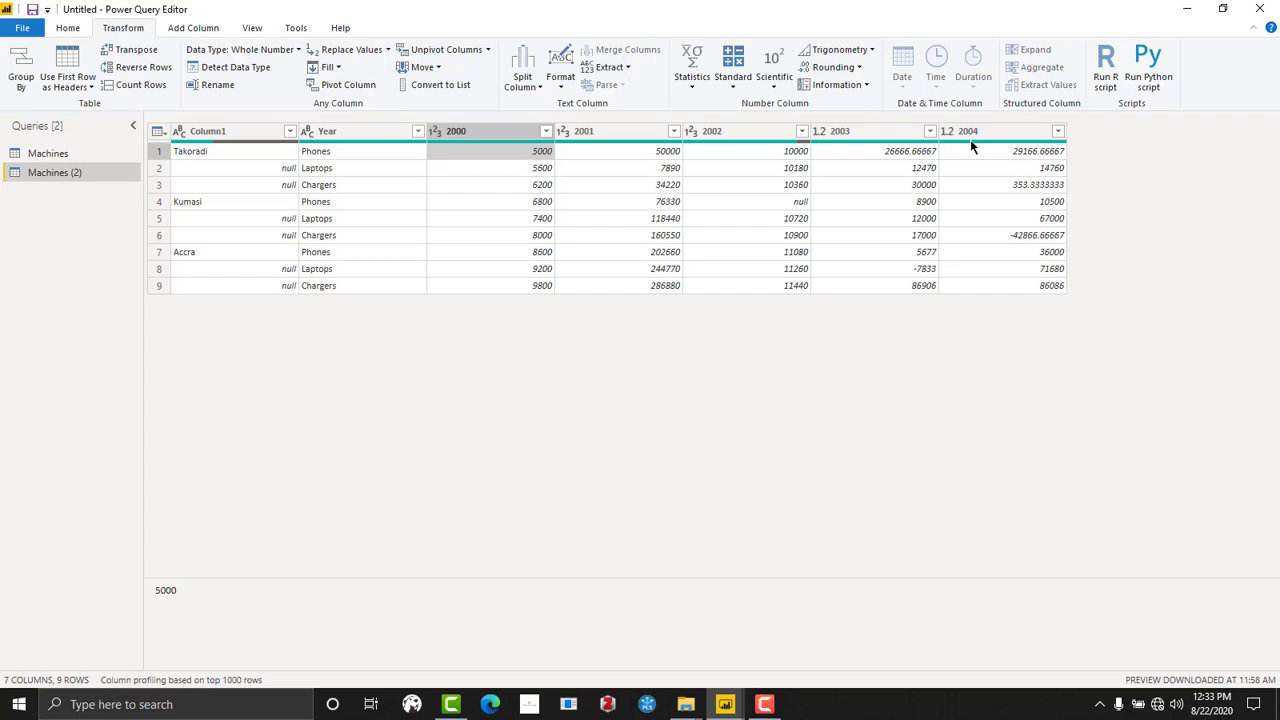
- Examine the null cells beneath Kumasi, Accra and Takoradi in Column1
{"action": "left_click", "coordinate": [188, 200]}
{"action": "left_click", "coordinate": [219, 218]}
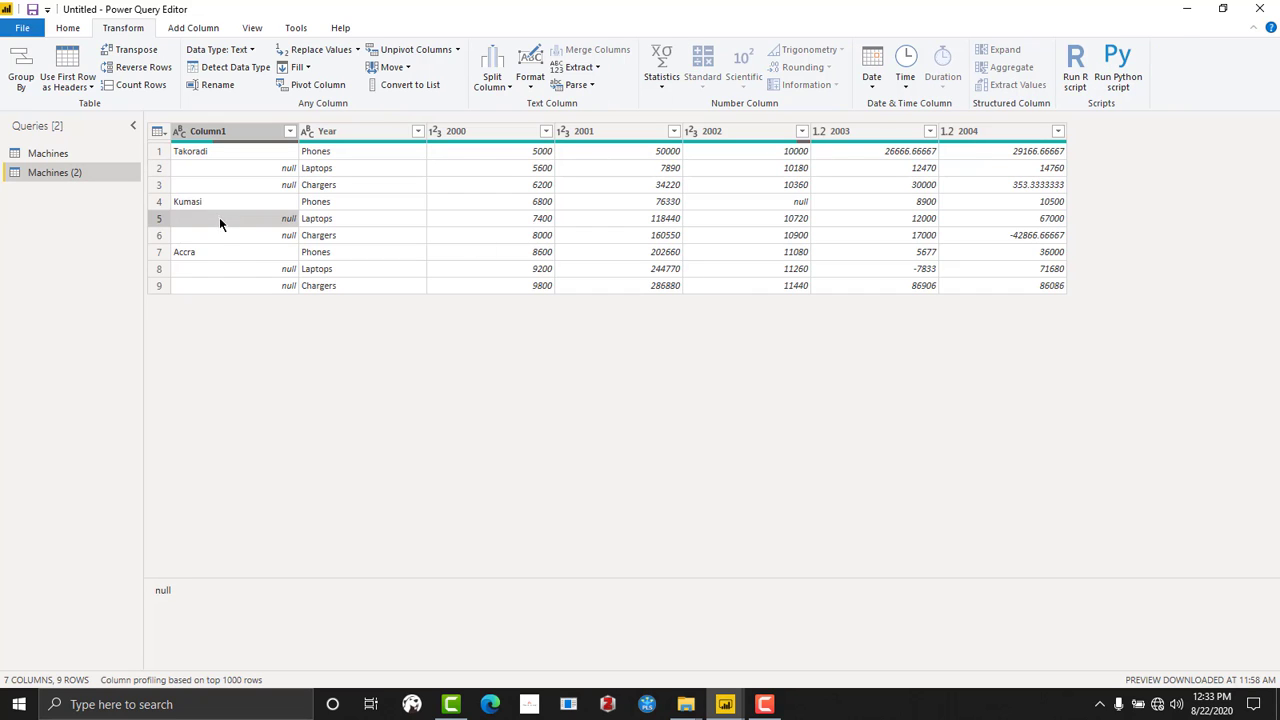
{"action": "left_click", "coordinate": [219, 234]}
{"action": "left_click", "coordinate": [214, 268]}
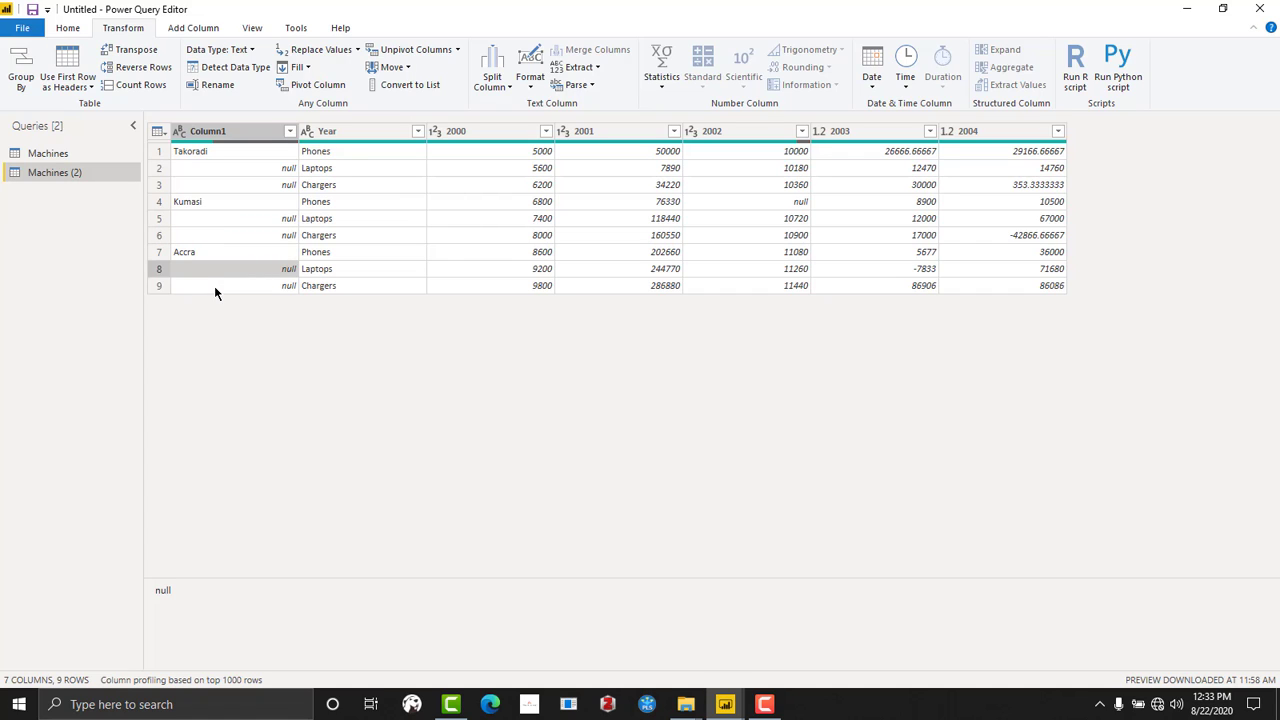
{"action": "left_click", "coordinate": [215, 287]}
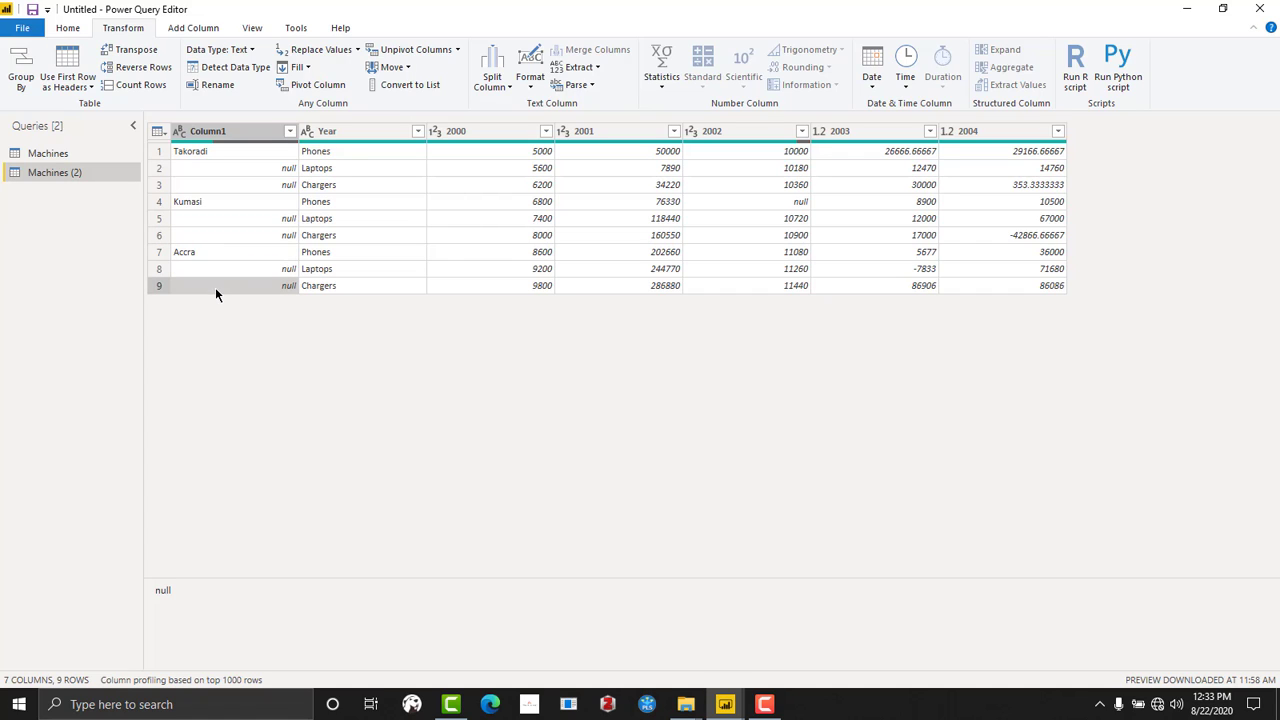
{"action": "left_click", "coordinate": [218, 172]}
{"action": "left_click", "coordinate": [218, 186]}
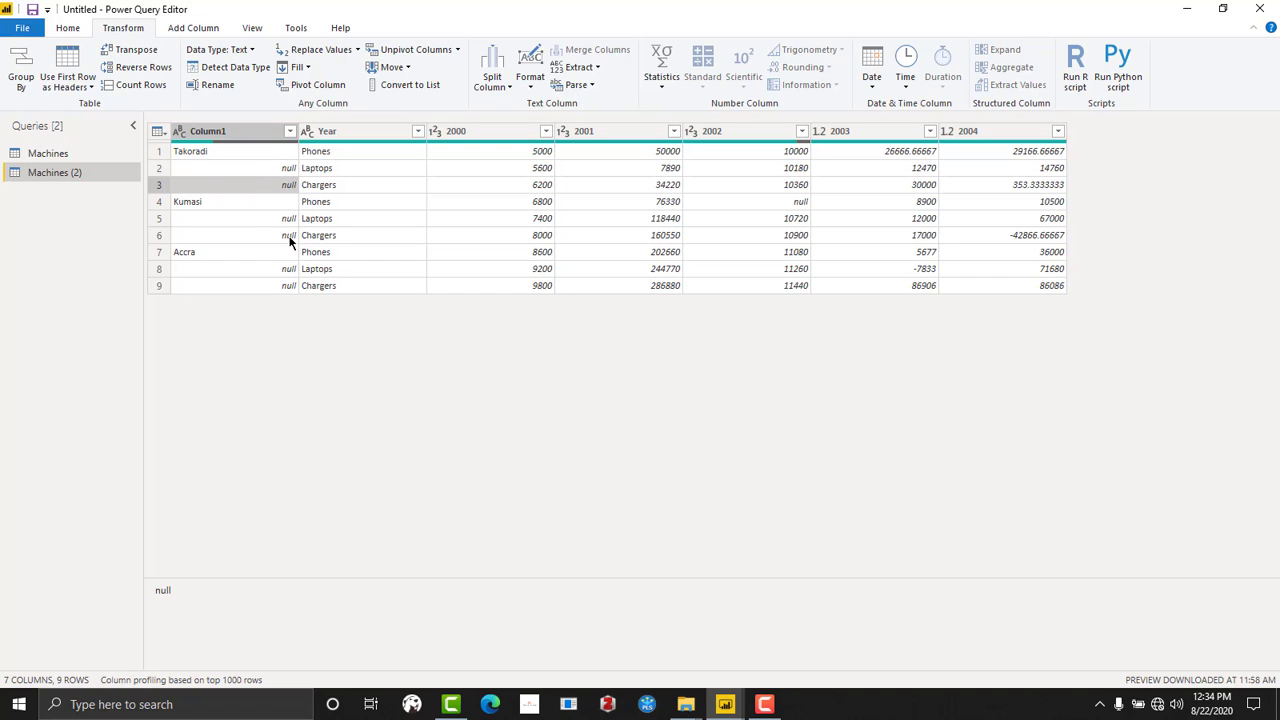
- Fill the city names in Column1 down into the null cells beneath Takoradi, Kumasi and Accra
{"action": "left_click", "coordinate": [186, 168]}
{"action": "left_click", "coordinate": [188, 188]}
{"action": "left_click", "coordinate": [190, 218]}
{"action": "left_click", "coordinate": [192, 235]}
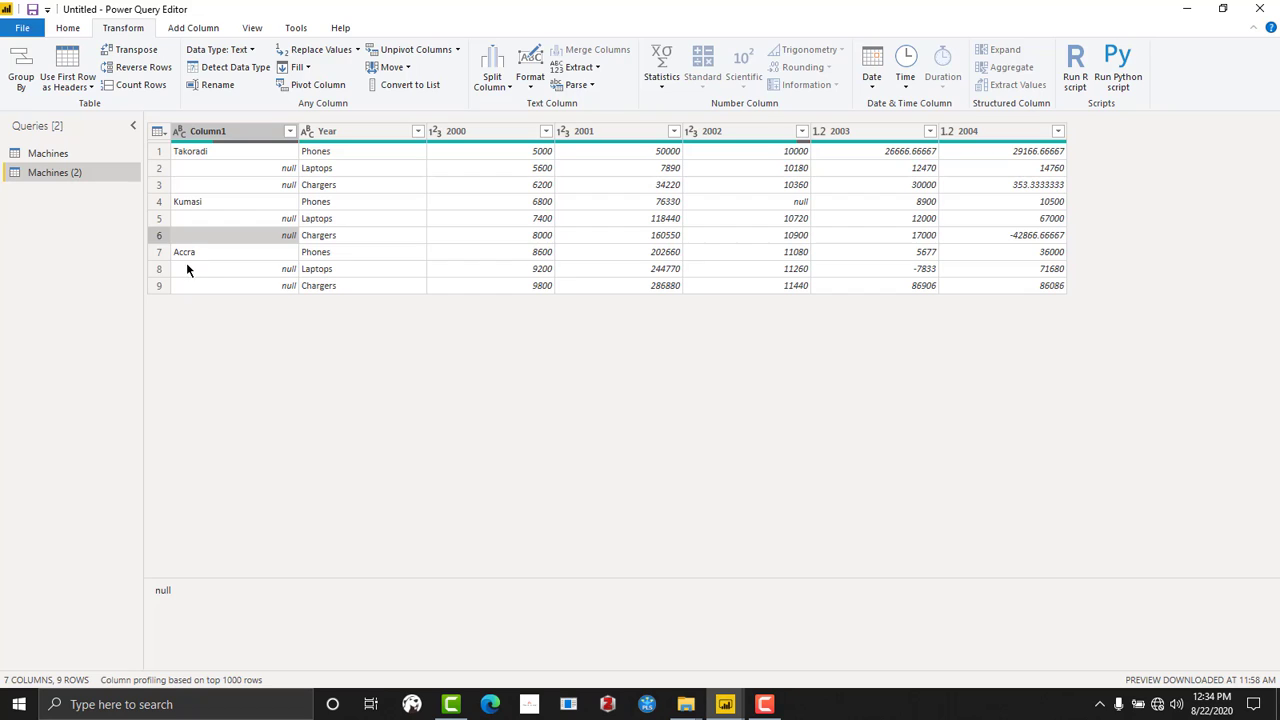
{"action": "left_click", "coordinate": [187, 268]}
{"action": "left_click", "coordinate": [192, 286]}
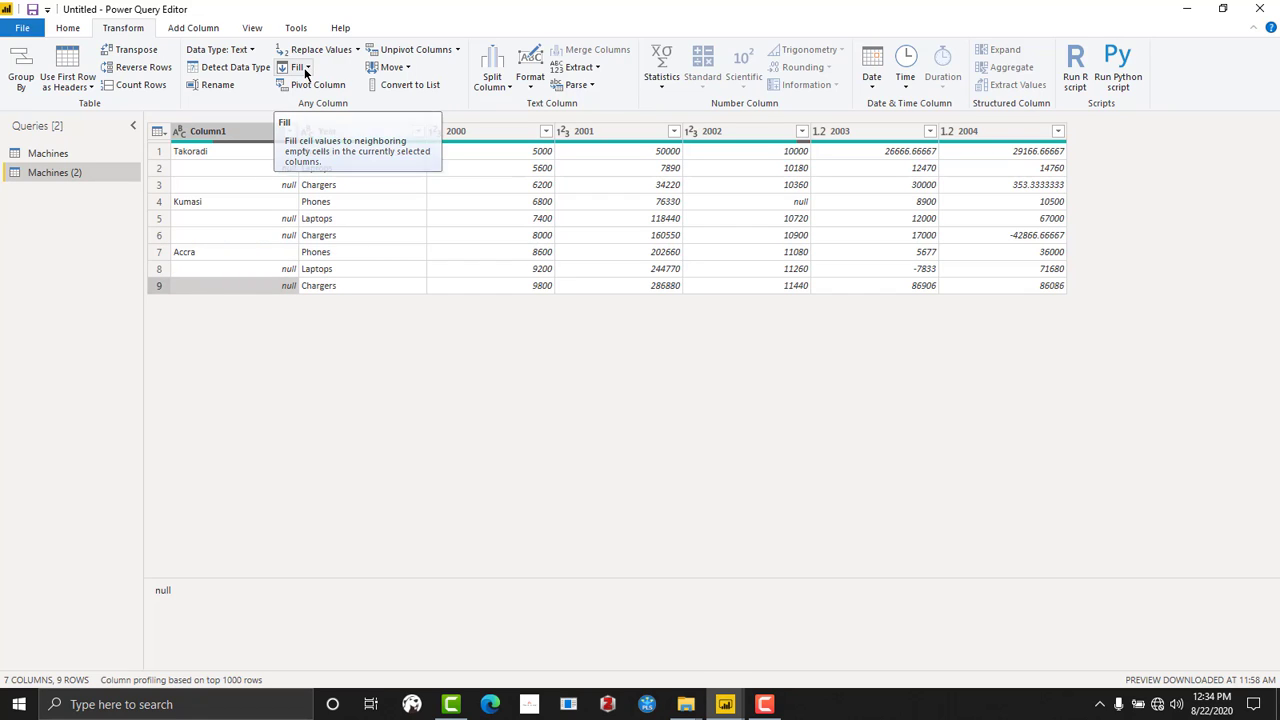
{"action": "left_click", "coordinate": [306, 69]}
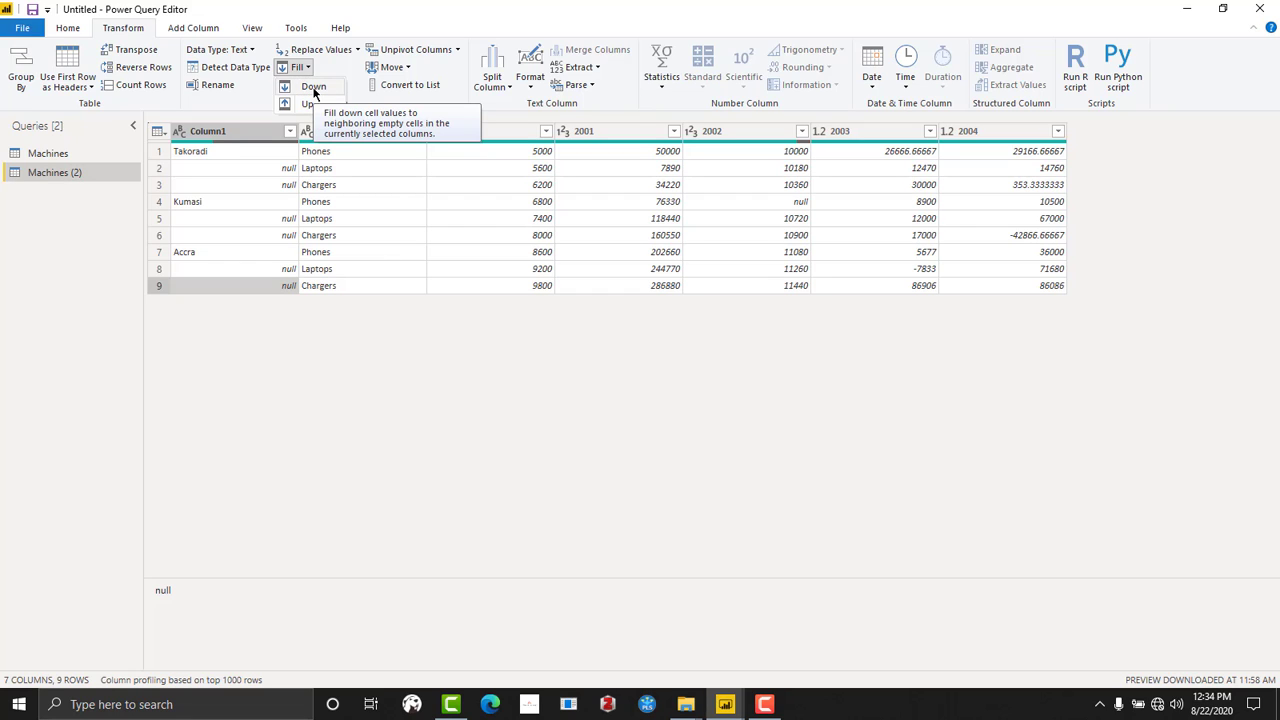
{"action": "left_click", "coordinate": [314, 90]}
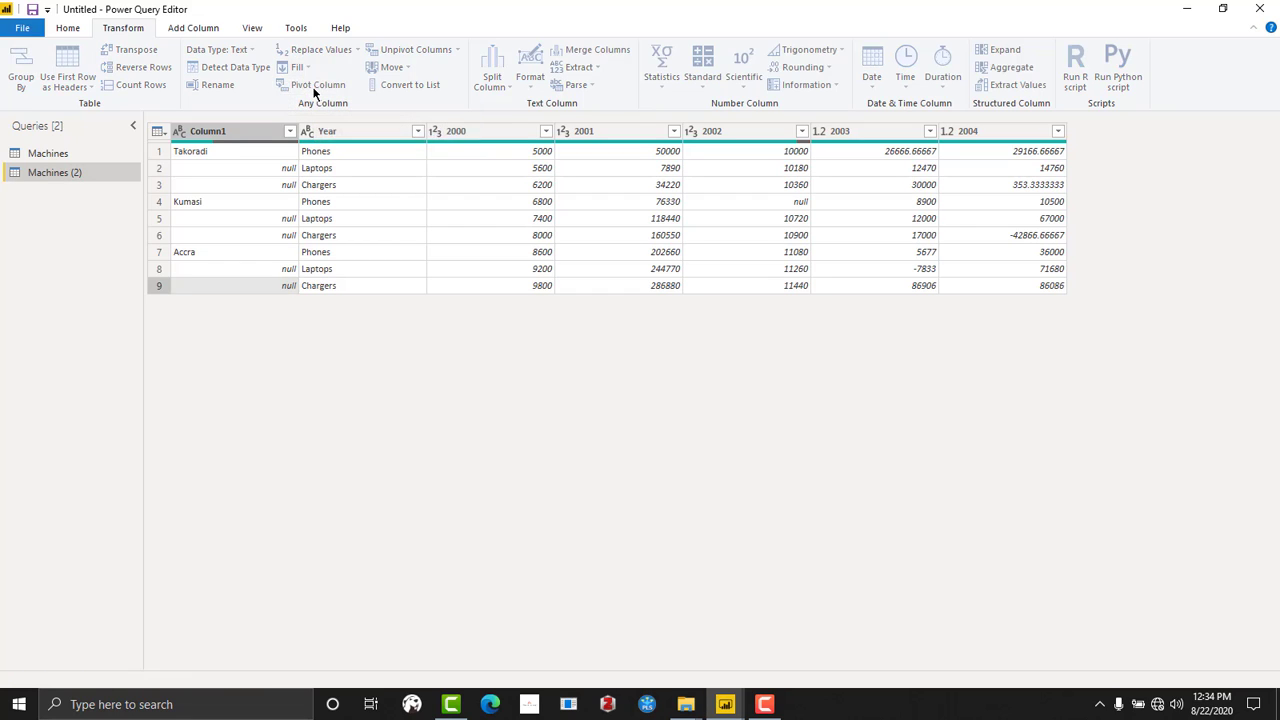
- Review the filled-down Takoradi and Kumasi entries in Column1
{"action": "left_click", "coordinate": [202, 168]}
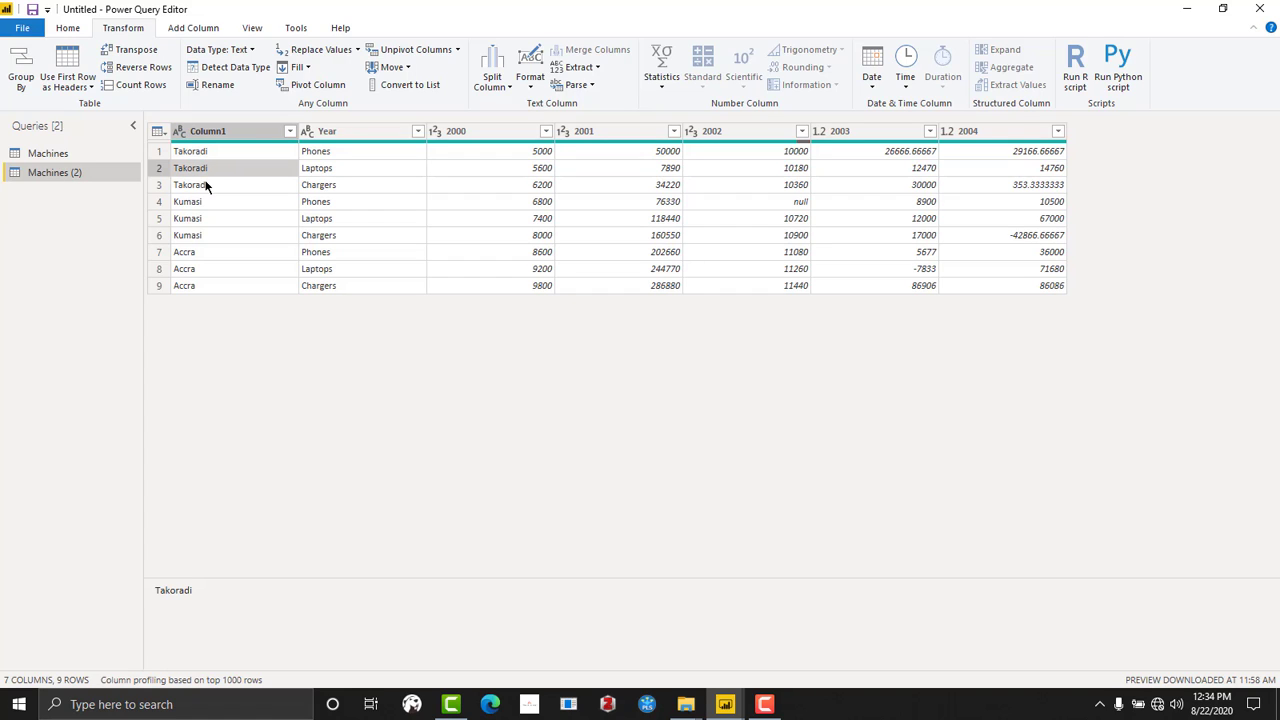
{"action": "left_click", "coordinate": [205, 184]}
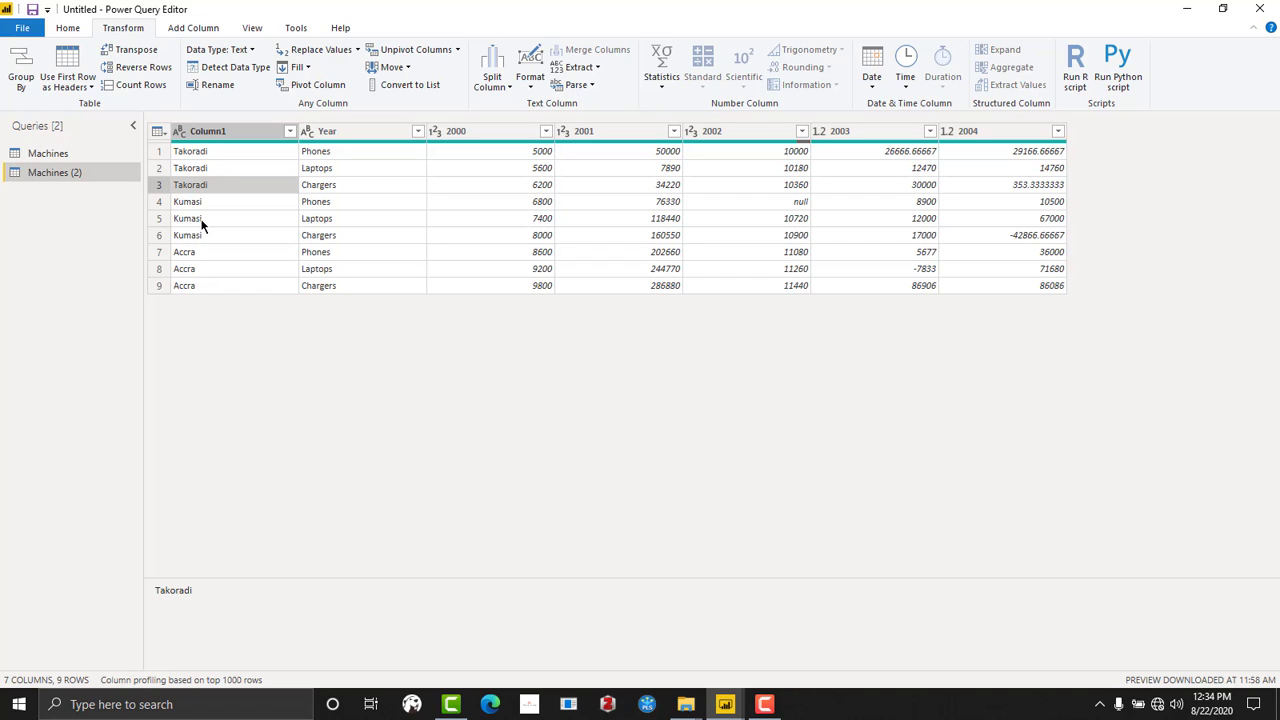
{"action": "left_click", "coordinate": [200, 233]}
{"action": "left_click", "coordinate": [204, 216]}
{"action": "left_click", "coordinate": [206, 185]}
{"action": "left_click", "coordinate": [214, 168]}
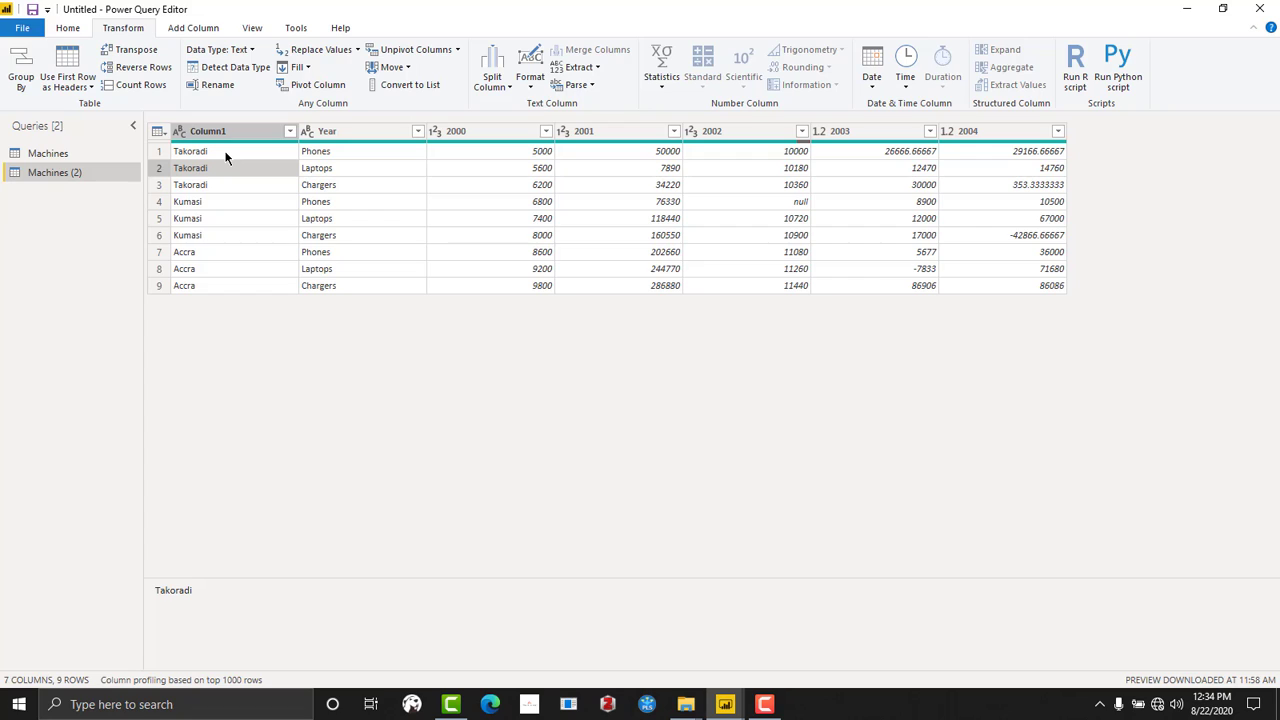
{"action": "left_click", "coordinate": [225, 157]}
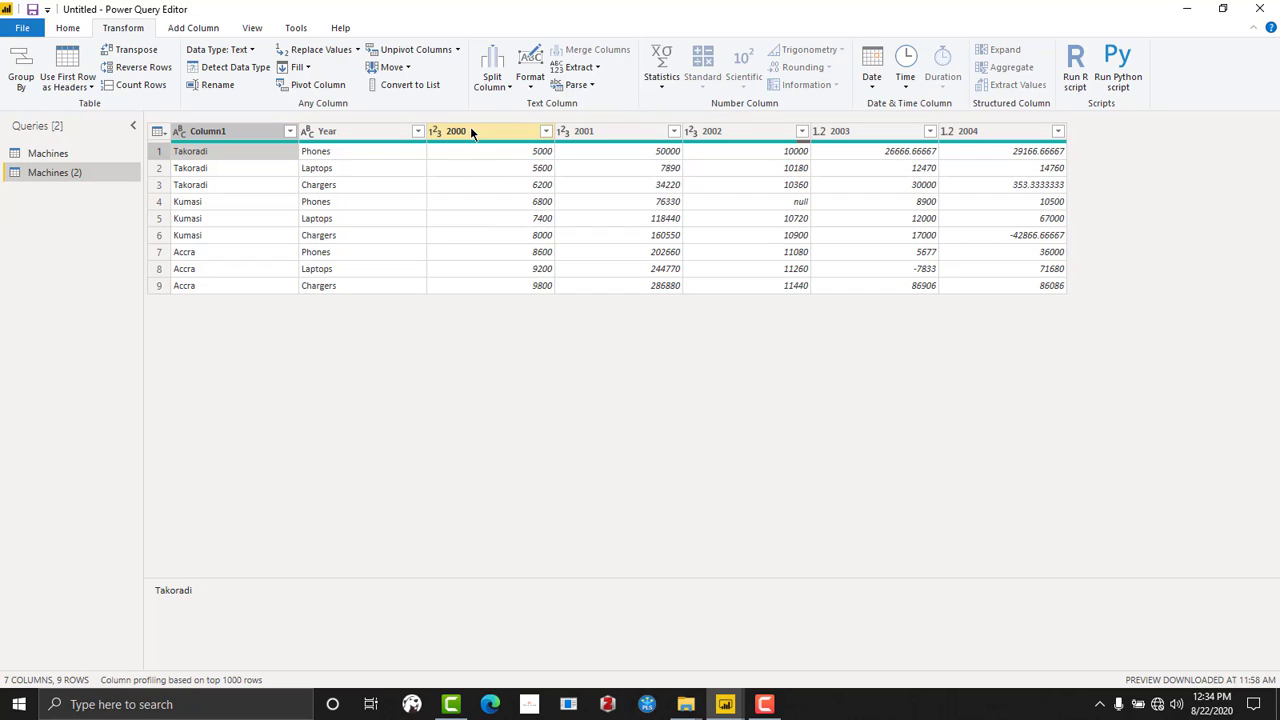
- Examine how the Takoradi values for phones, laptops and chargers are spread across the 2000 and 2001 columns
{"action": "left_click", "coordinate": [195, 187]}
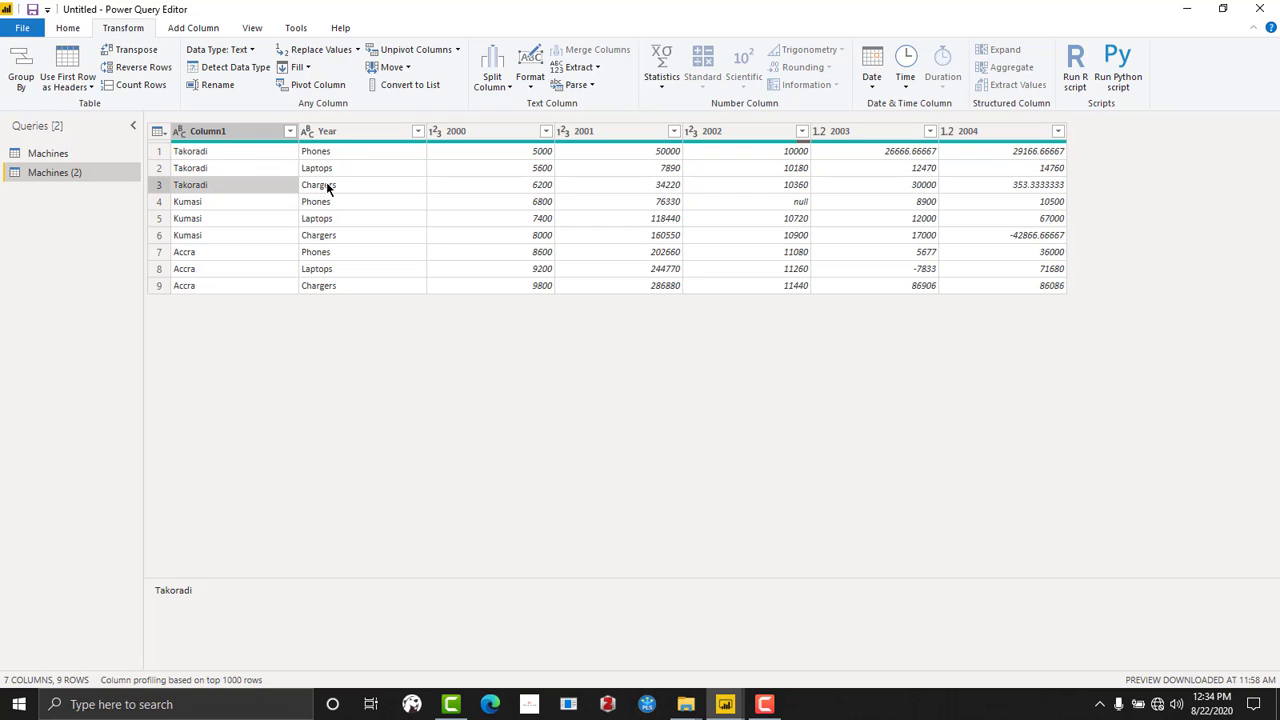
{"action": "left_click", "coordinate": [467, 130]}
{"action": "left_click", "coordinate": [519, 152]}
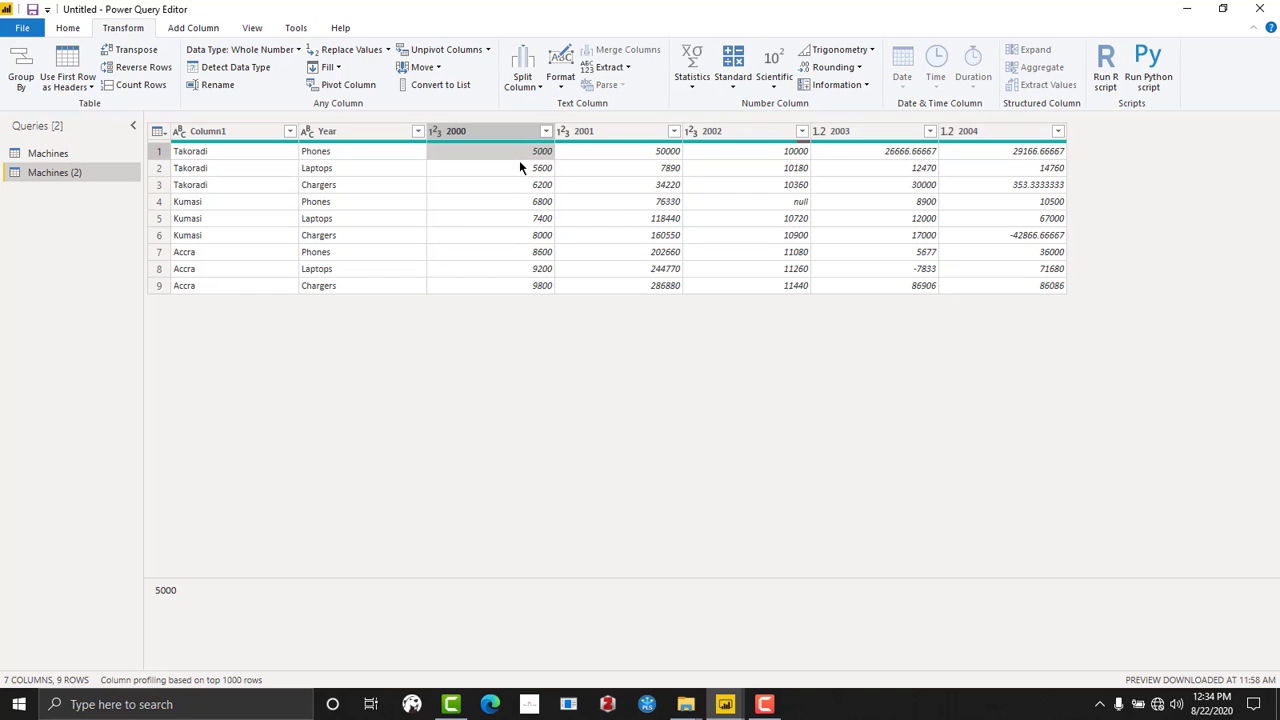
{"action": "left_click", "coordinate": [513, 167]}
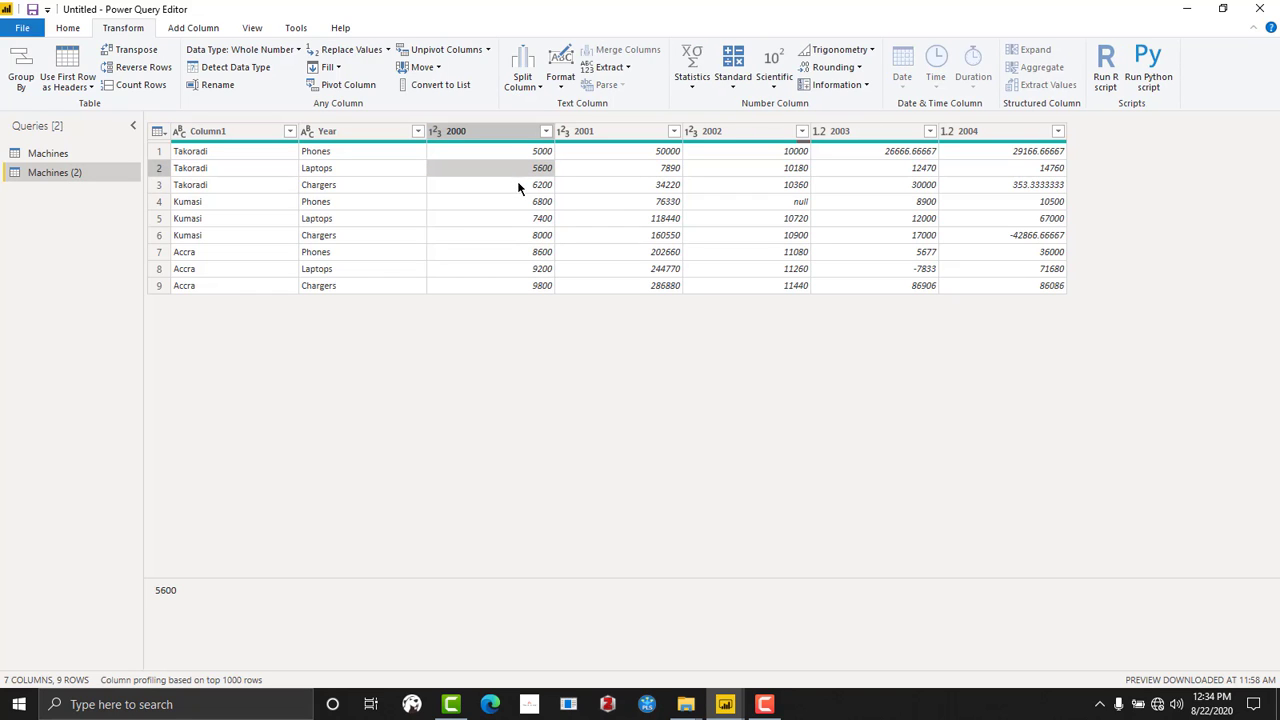
{"action": "left_click", "coordinate": [518, 185]}
{"action": "left_click", "coordinate": [611, 152]}
{"action": "left_click", "coordinate": [613, 168]}
{"action": "left_click", "coordinate": [615, 185]}
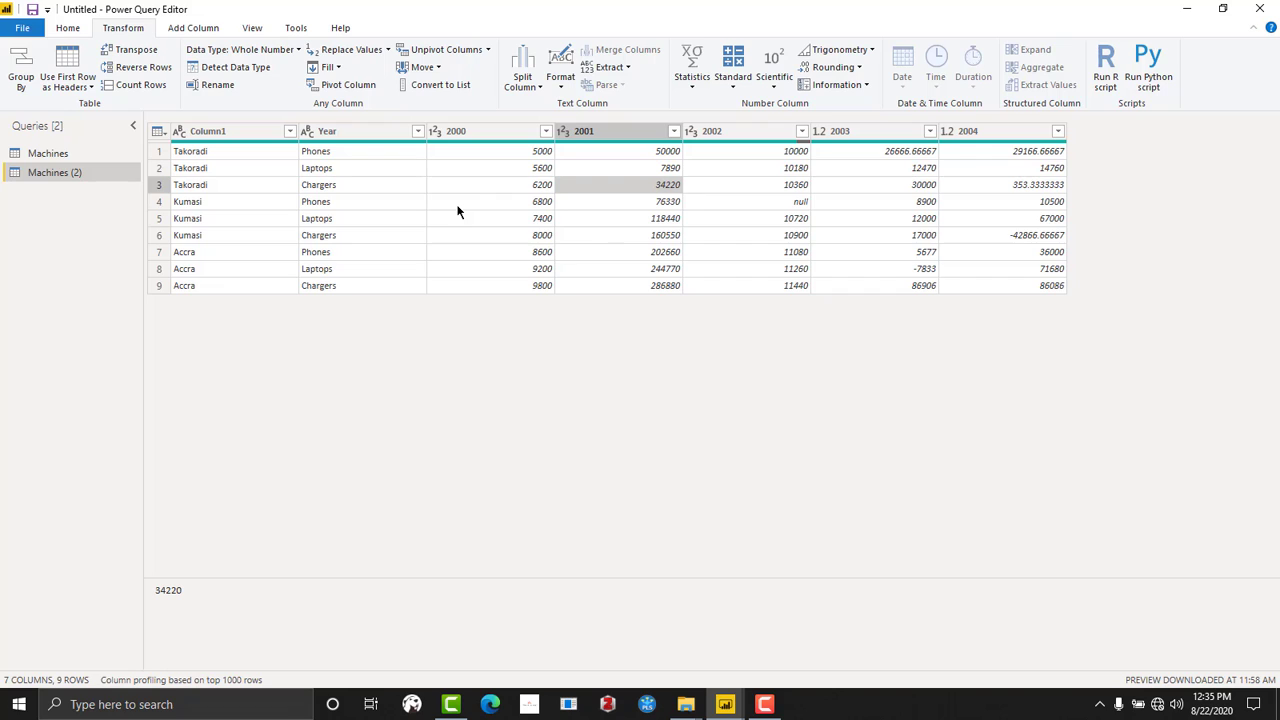
- Unpivot the five year columns from 2000 to 2004 into attribute and value columns
{"action": "left_click", "coordinate": [458, 138]}
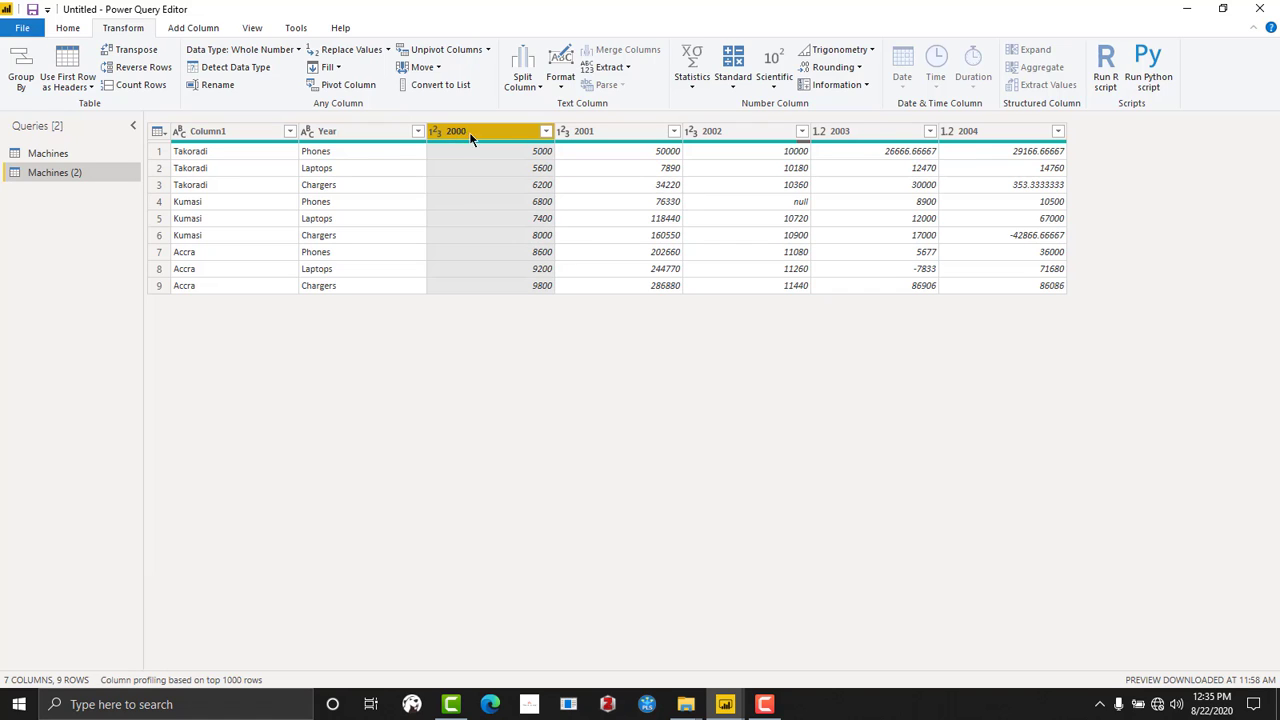
{"action": "left_click", "coordinate": [1025, 138], "text": "shift"}
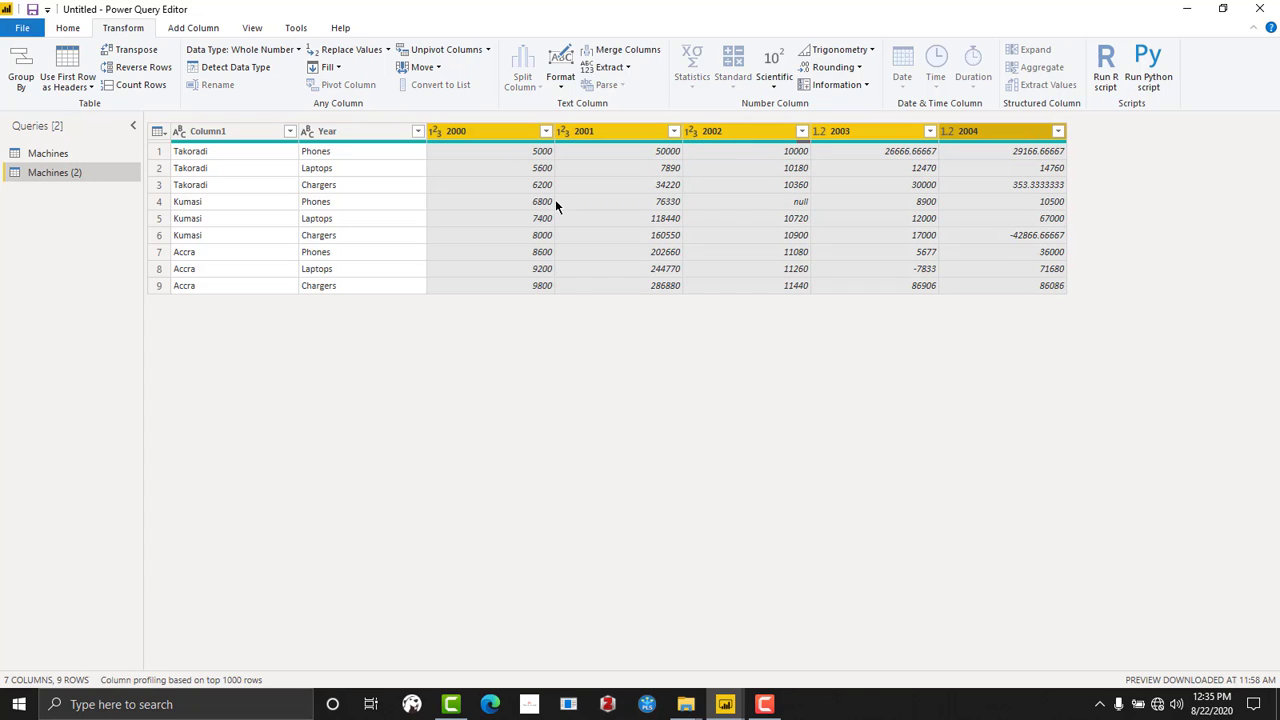
{"action": "left_click", "coordinate": [483, 124]}
{"action": "left_click", "coordinate": [621, 126], "text": "shift"}
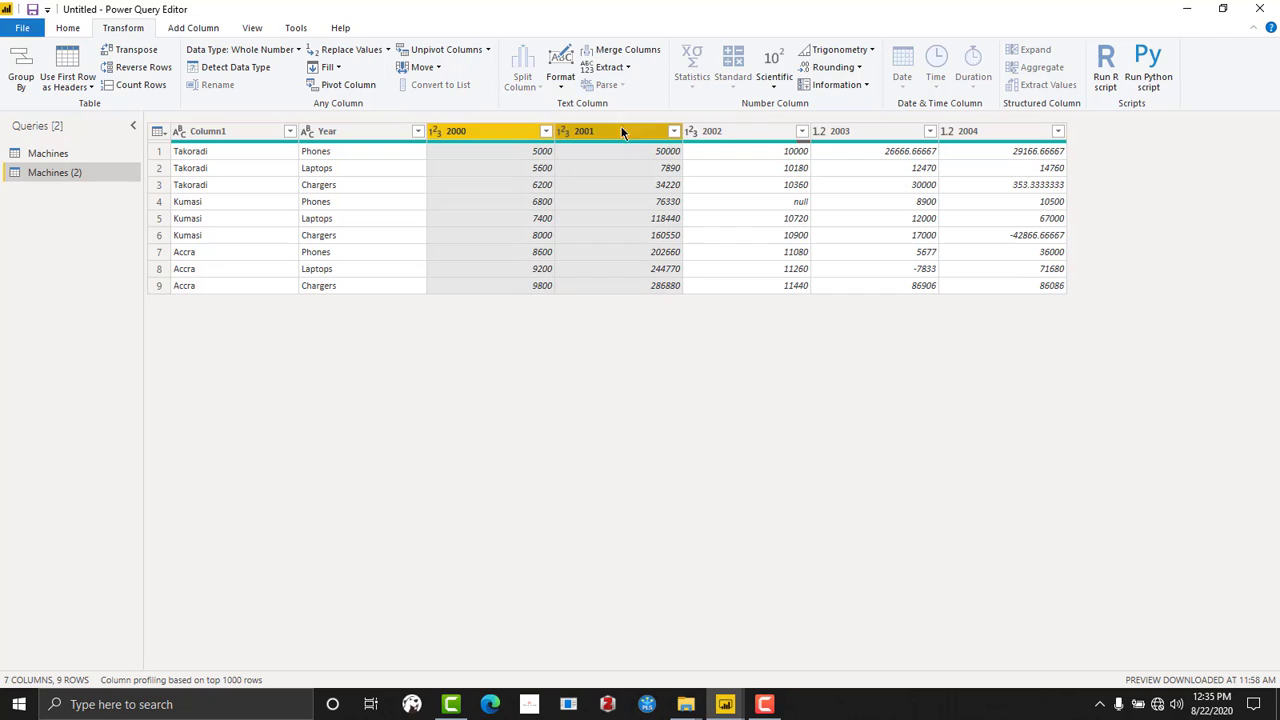
{"action": "left_click", "coordinate": [734, 138], "text": "shift"}
{"action": "left_click", "coordinate": [860, 136], "text": "shift"}
{"action": "left_click", "coordinate": [987, 134], "text": "shift"}
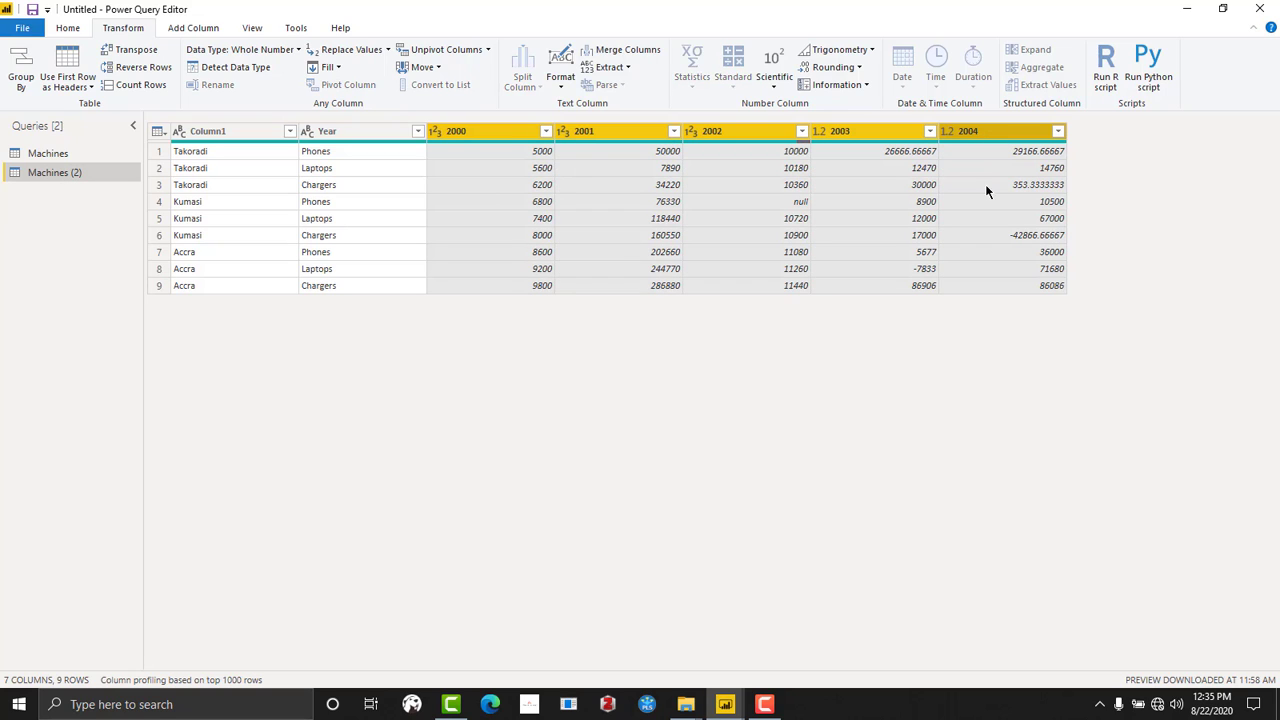
{"action": "left_click", "coordinate": [436, 52]}
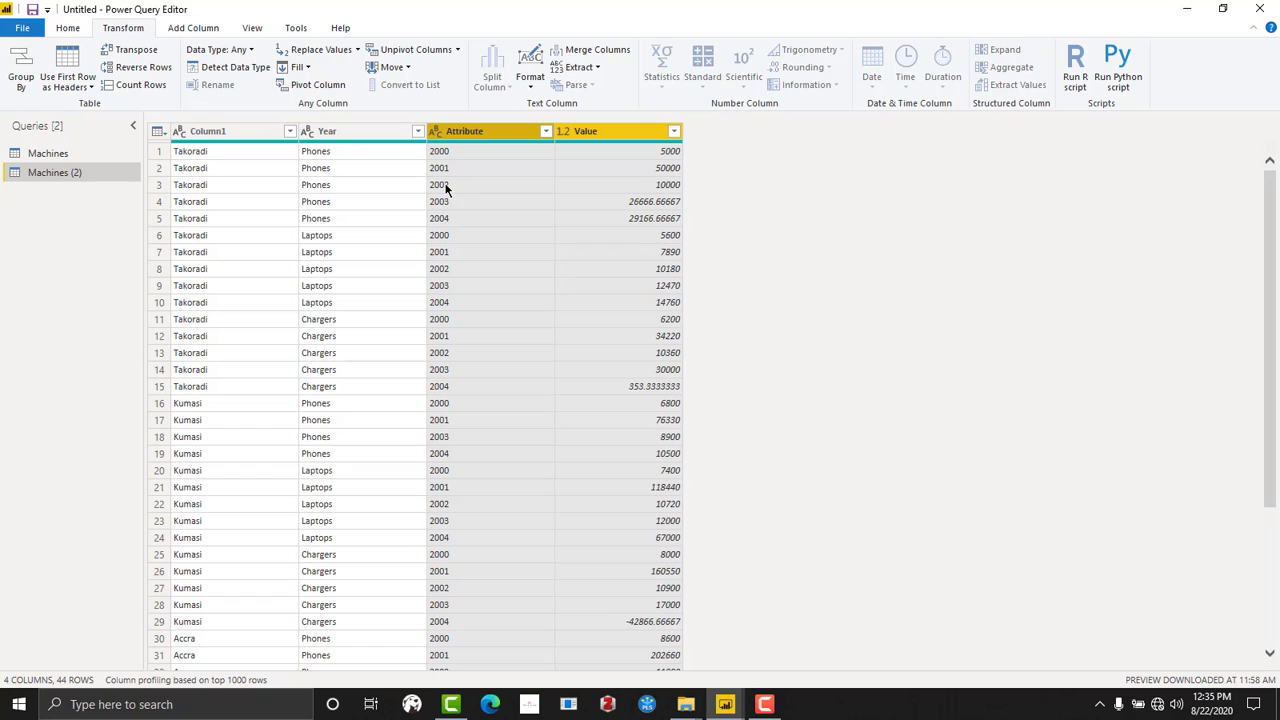
- Examine how the unpivoted rows pair each product in the Year column with its year in Attribute and its amount in Value
{"action": "left_click", "coordinate": [450, 218]}
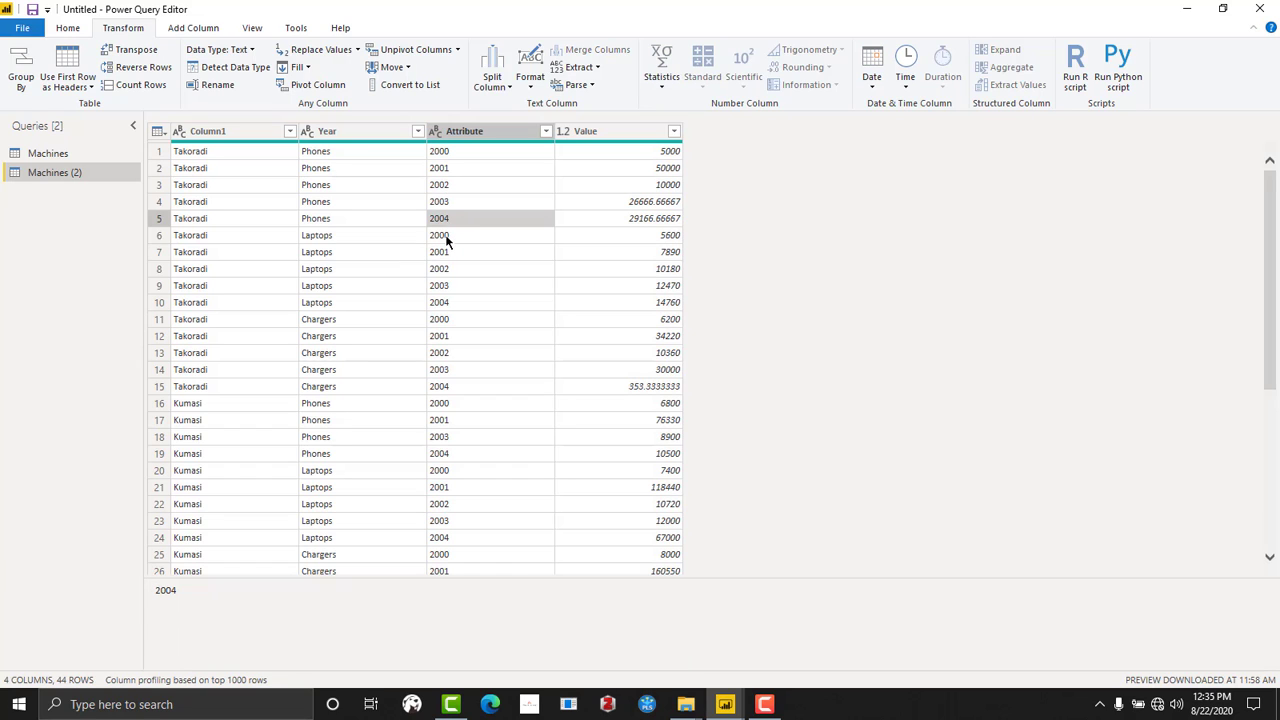
{"action": "left_click", "coordinate": [446, 236]}
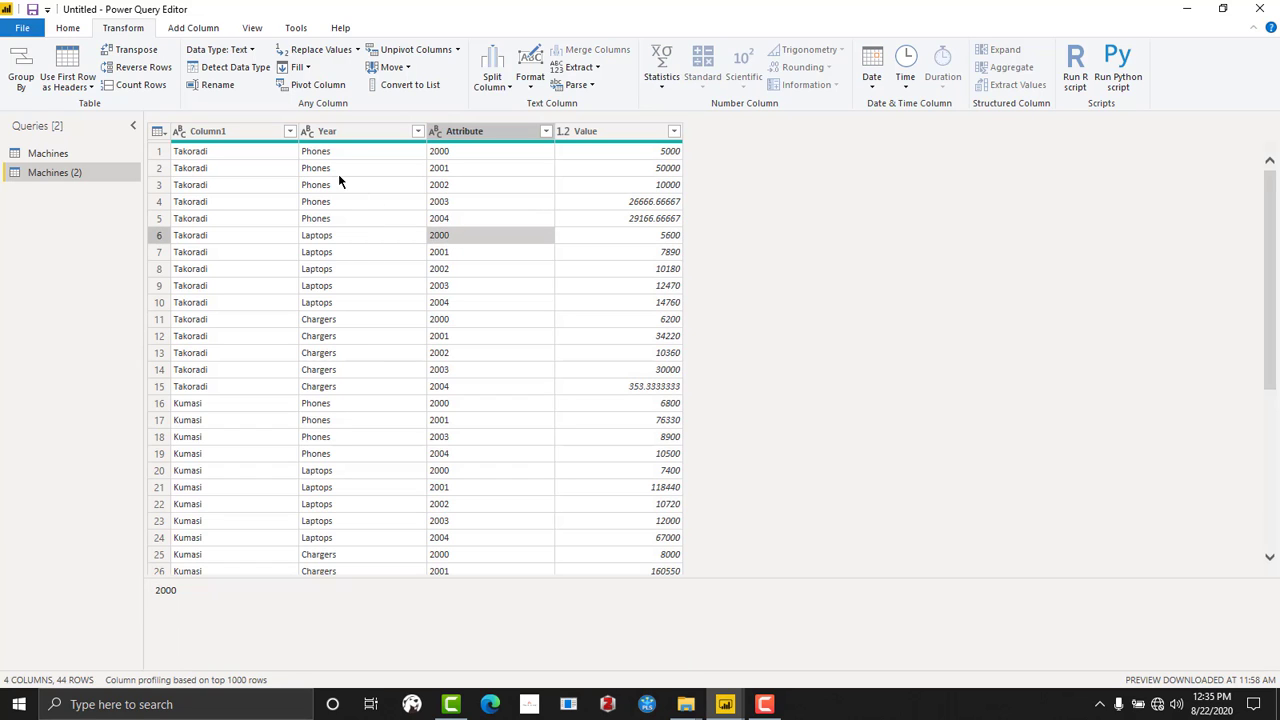
{"action": "left_click", "coordinate": [329, 225]}
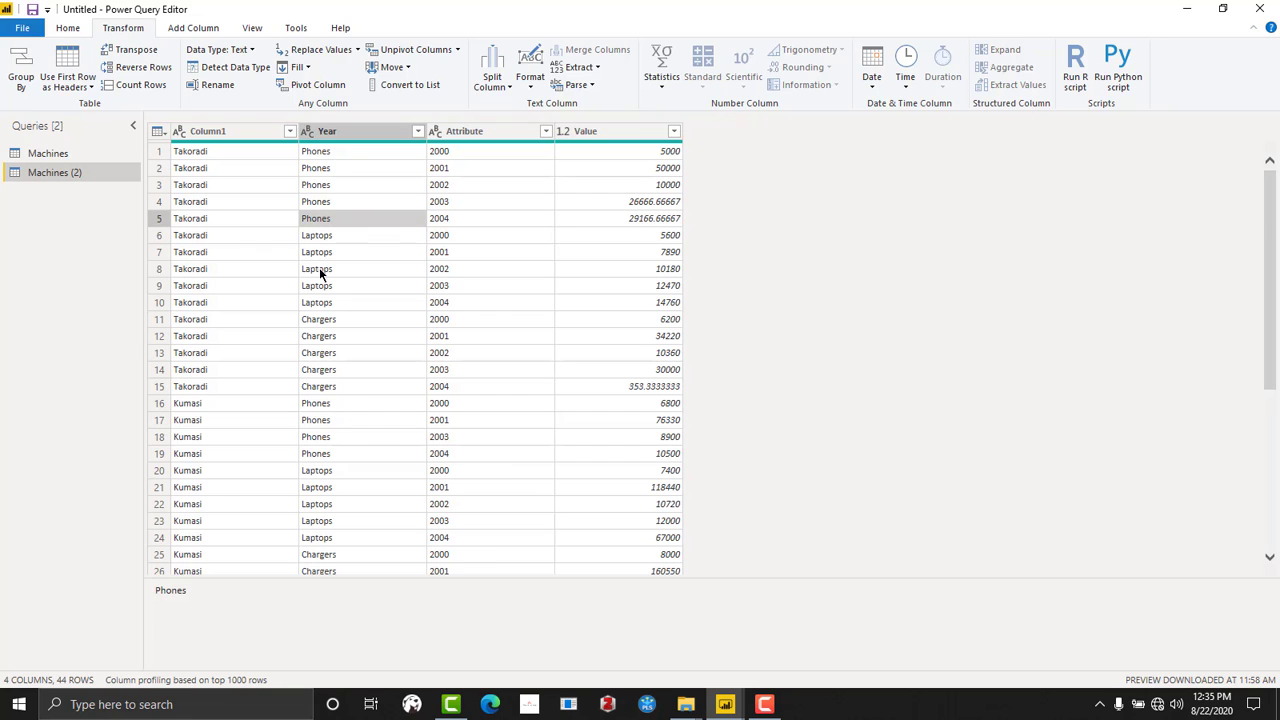
{"action": "left_click", "coordinate": [328, 302]}
{"action": "scroll", "coordinate": [331, 397], "scroll_direction": "down", "scroll_amount": 3}
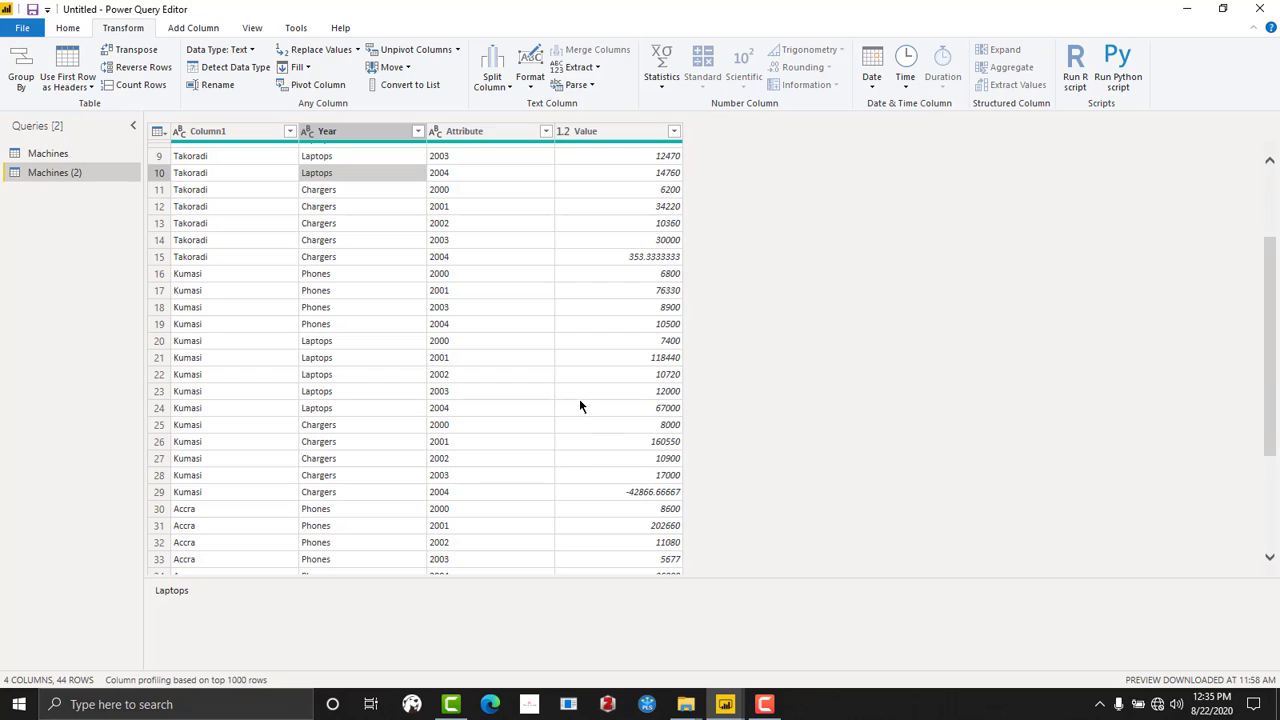
{"action": "scroll", "coordinate": [575, 390], "scroll_direction": "up", "scroll_amount": 3}
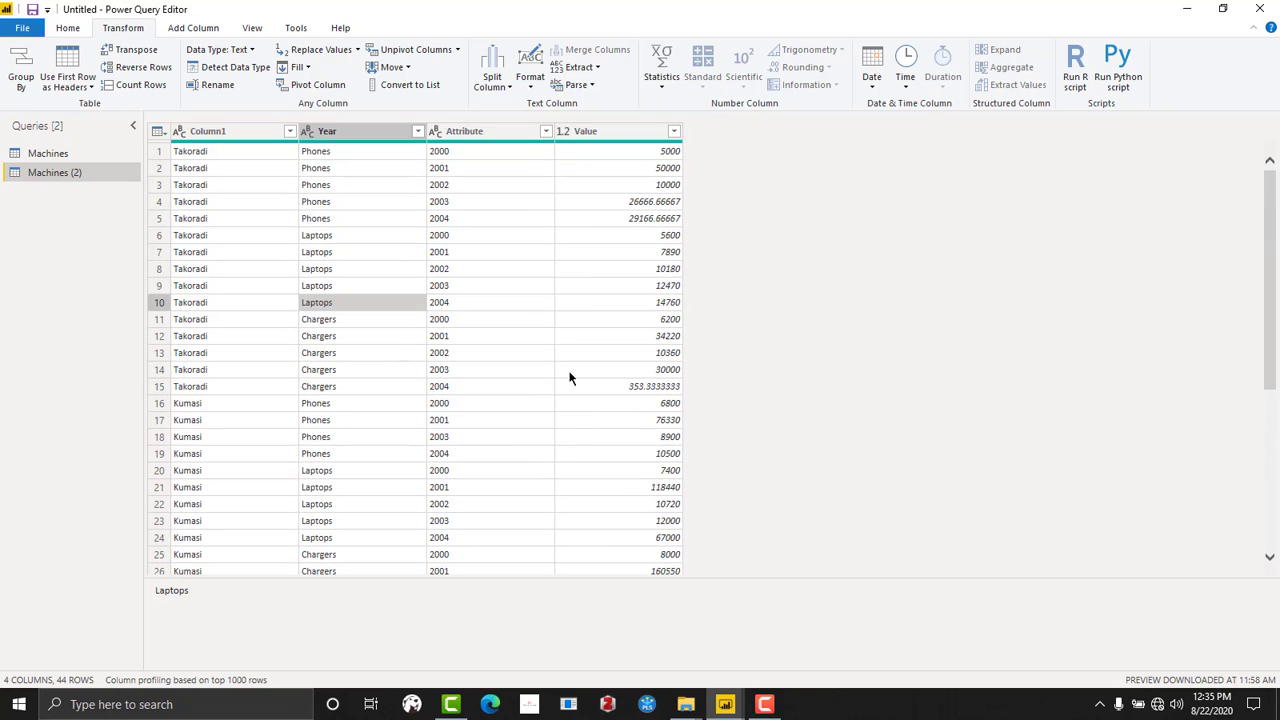
{"action": "left_click", "coordinate": [528, 268]}
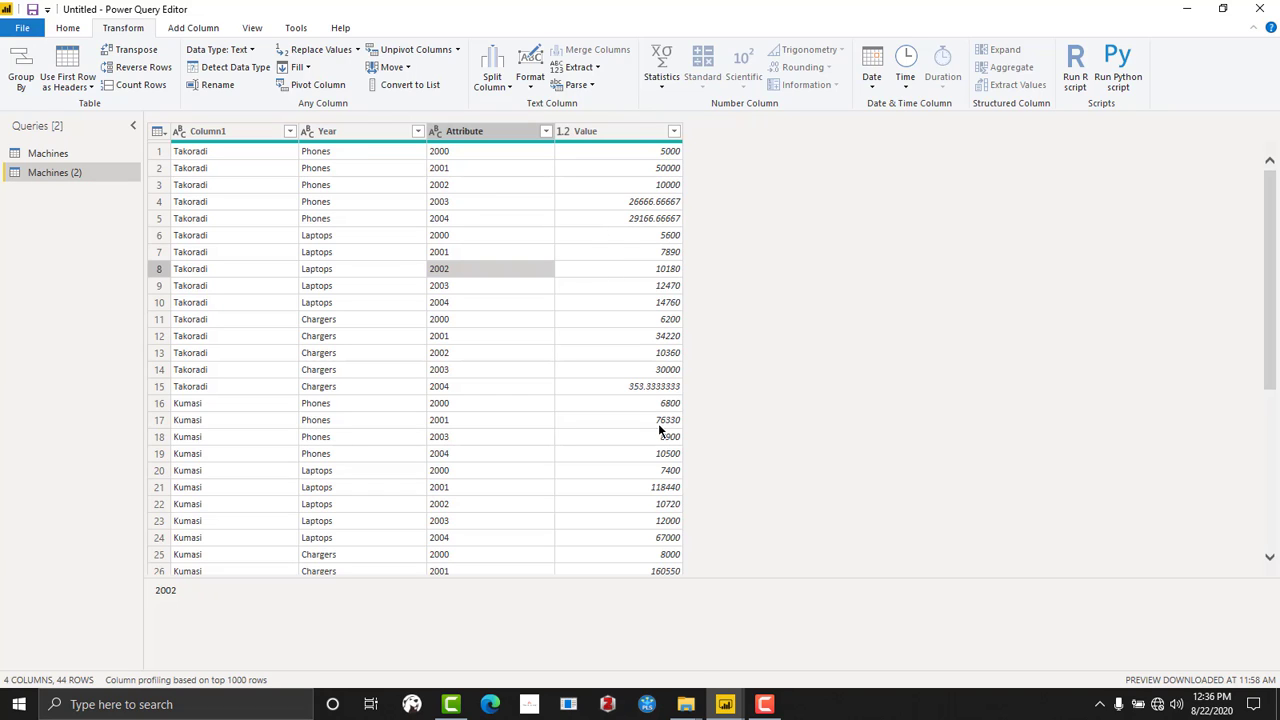
{"action": "left_click", "coordinate": [606, 151]}
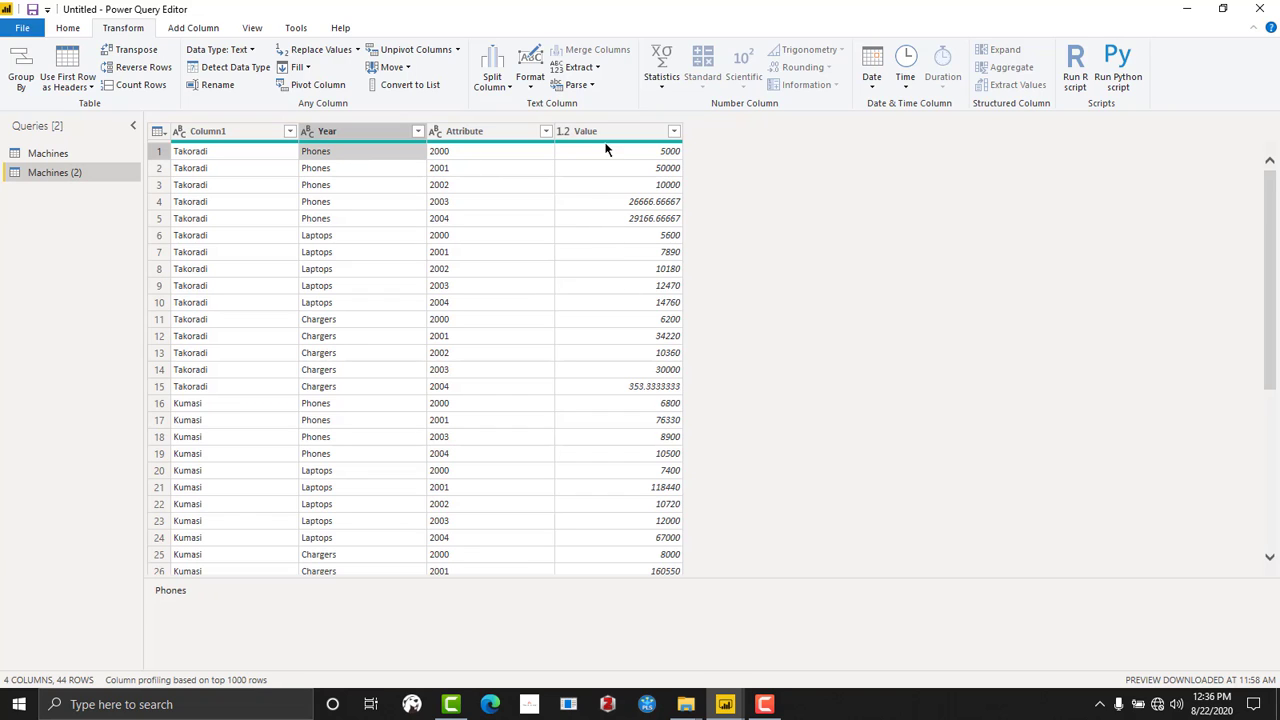
{"action": "left_click", "coordinate": [347, 168]}
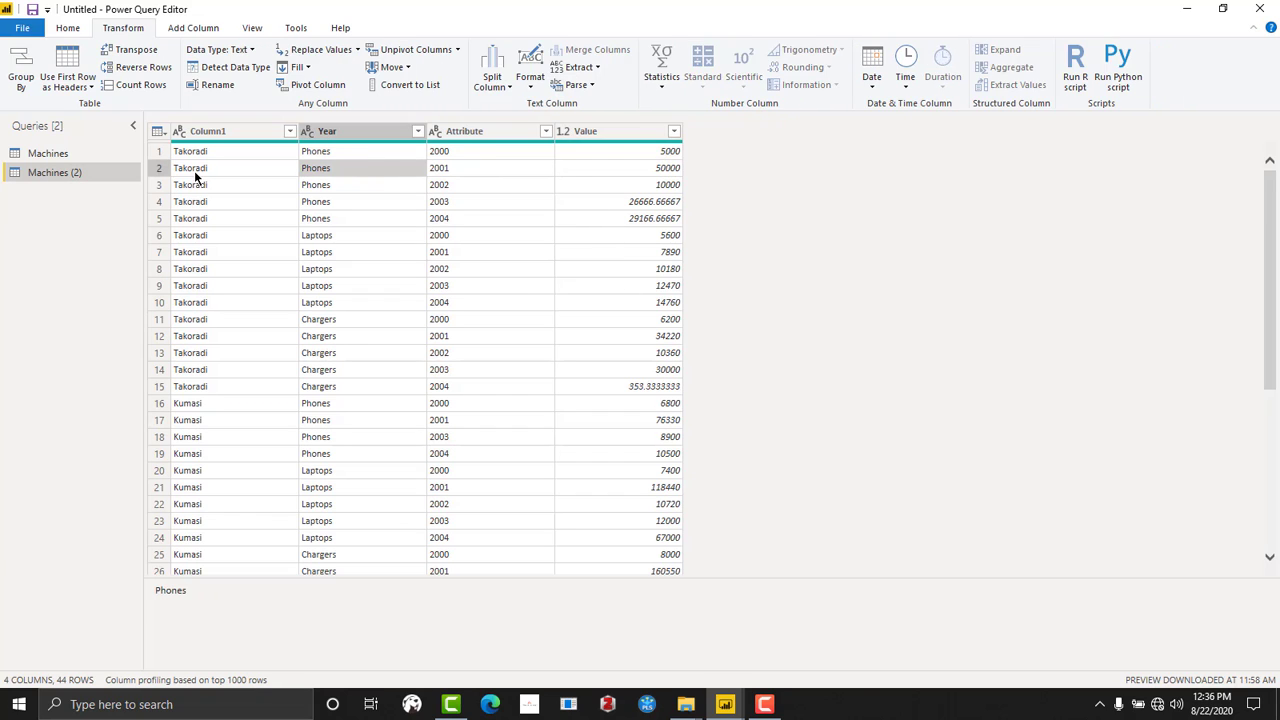
{"action": "left_click", "coordinate": [447, 168]}
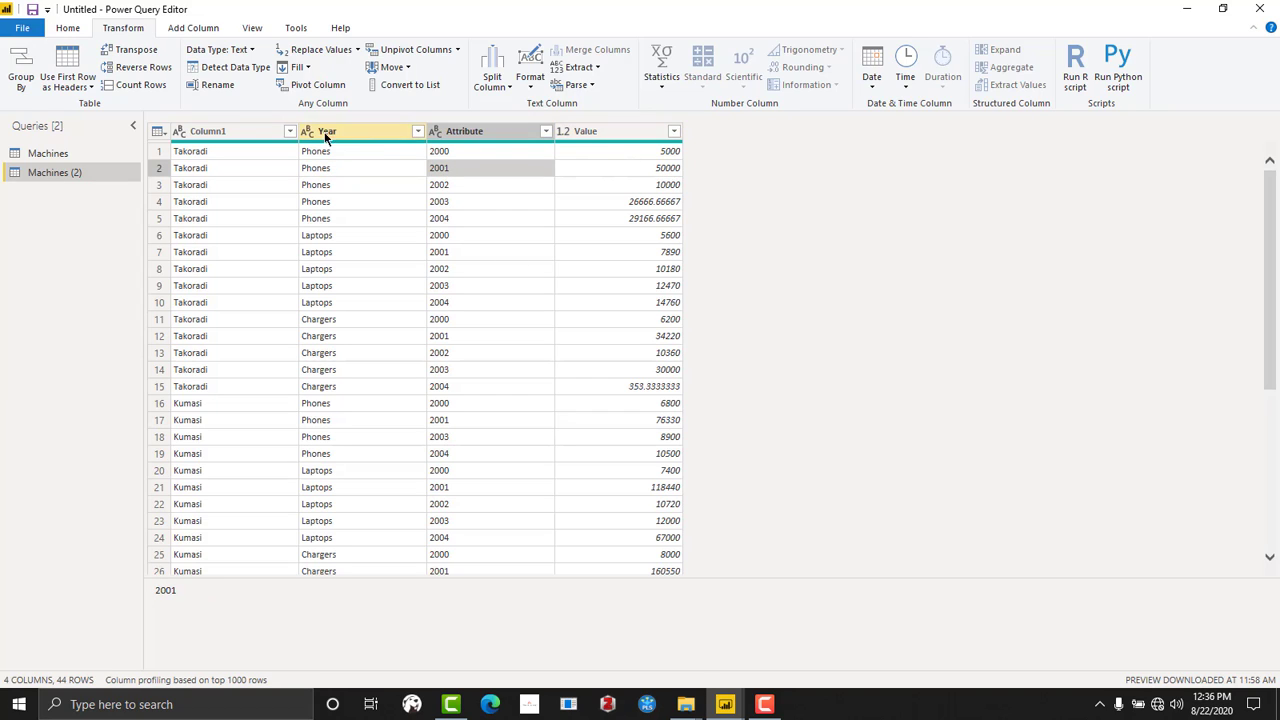
- Rename Column1 as City and the Year column of product names as Item
{"action": "double_click", "coordinate": [248, 132]}
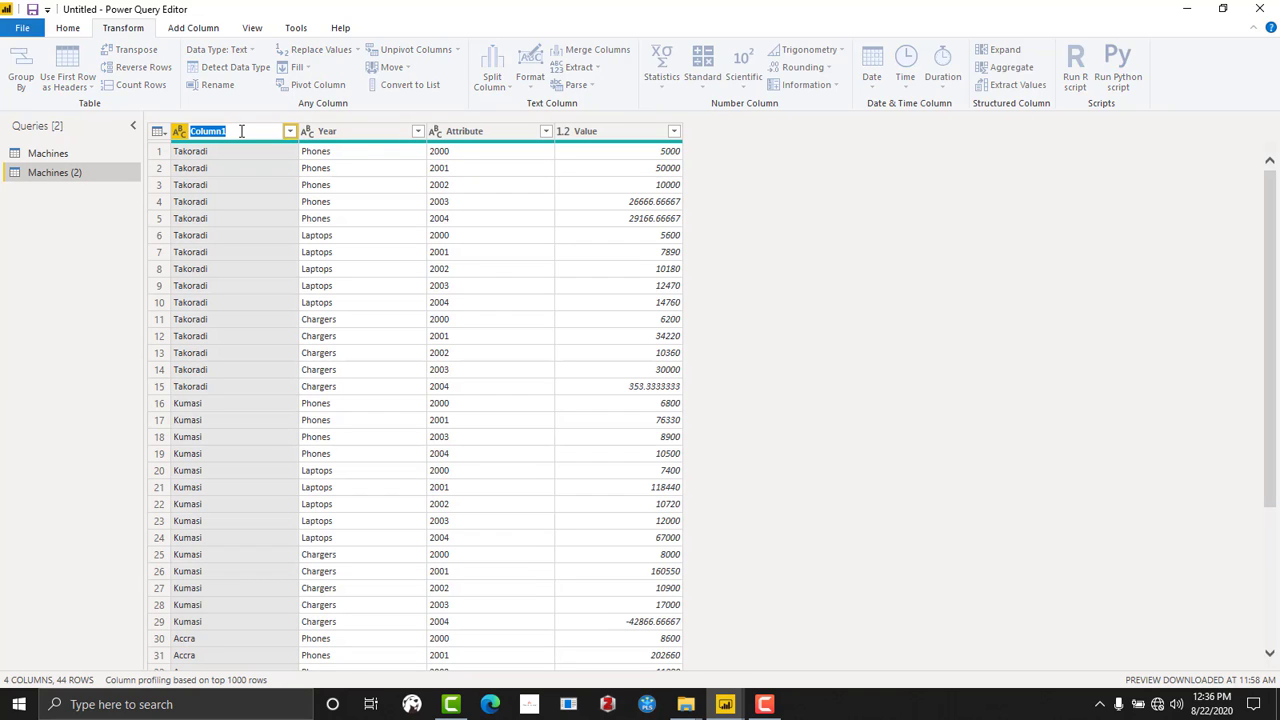
{"action": "type", "text": "City"}
{"action": "key", "text": "Return"}
{"action": "double_click", "coordinate": [354, 132]}
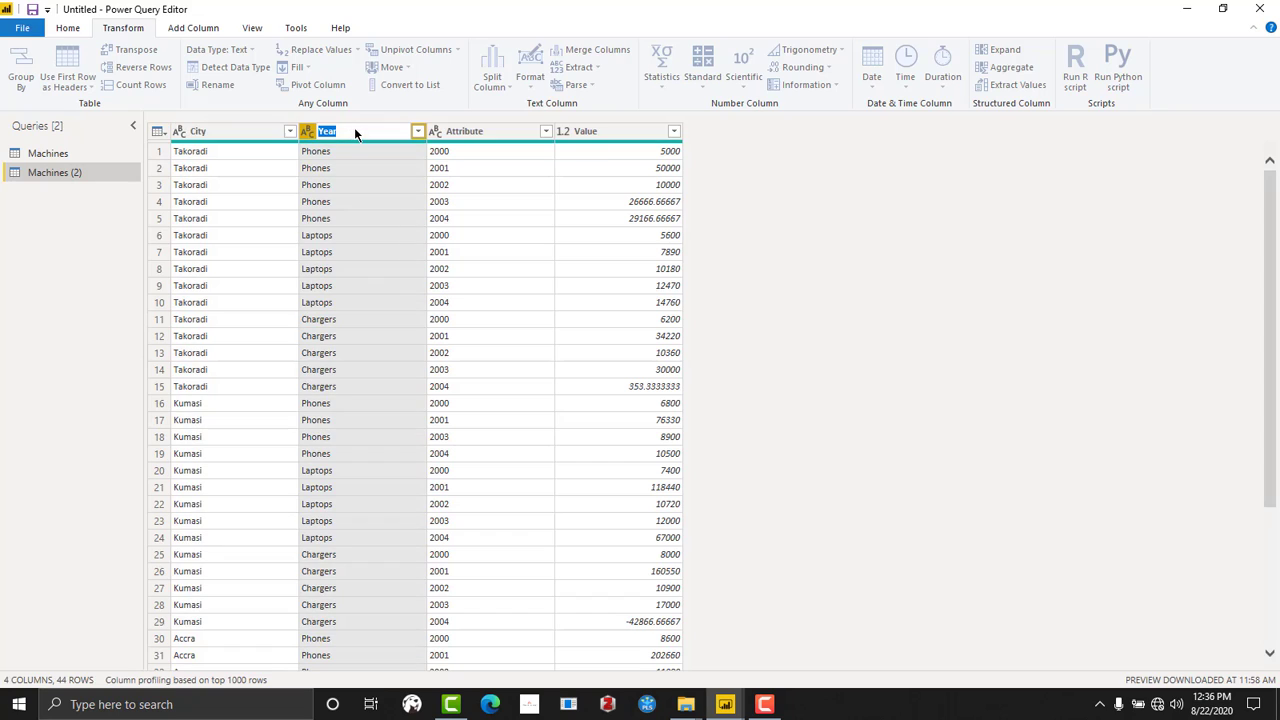
{"action": "type", "text": "Item"}
- Rename the Attribute column as Year and the Value column as Qauntity
{"action": "double_click", "coordinate": [482, 128]}
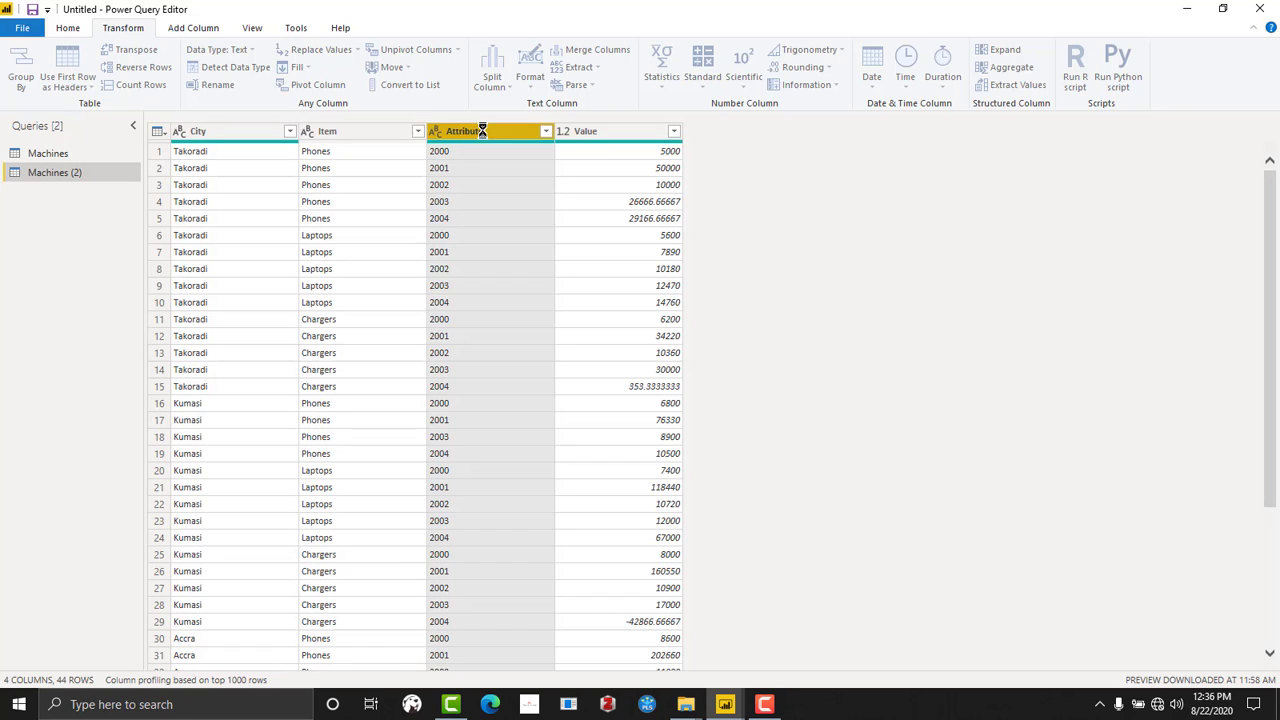
{"action": "type", "text": "Year"}
{"action": "key", "text": "Return"}
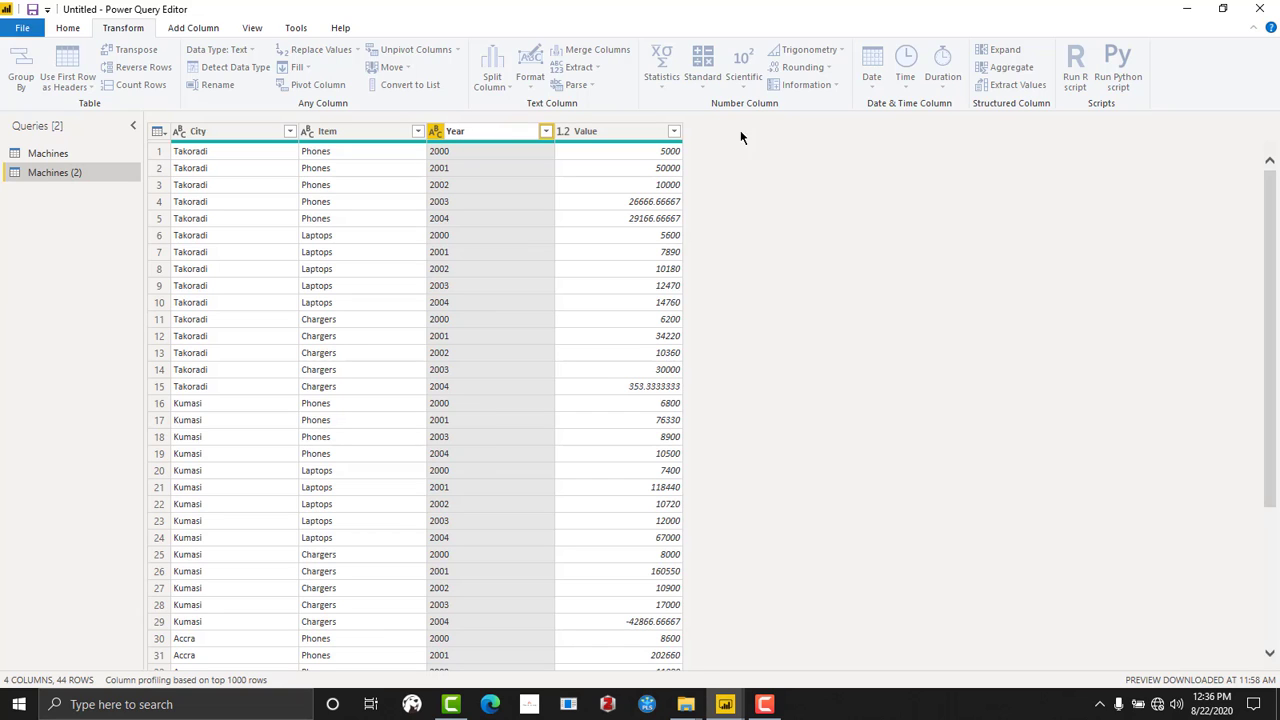
{"action": "double_click", "coordinate": [585, 131]}
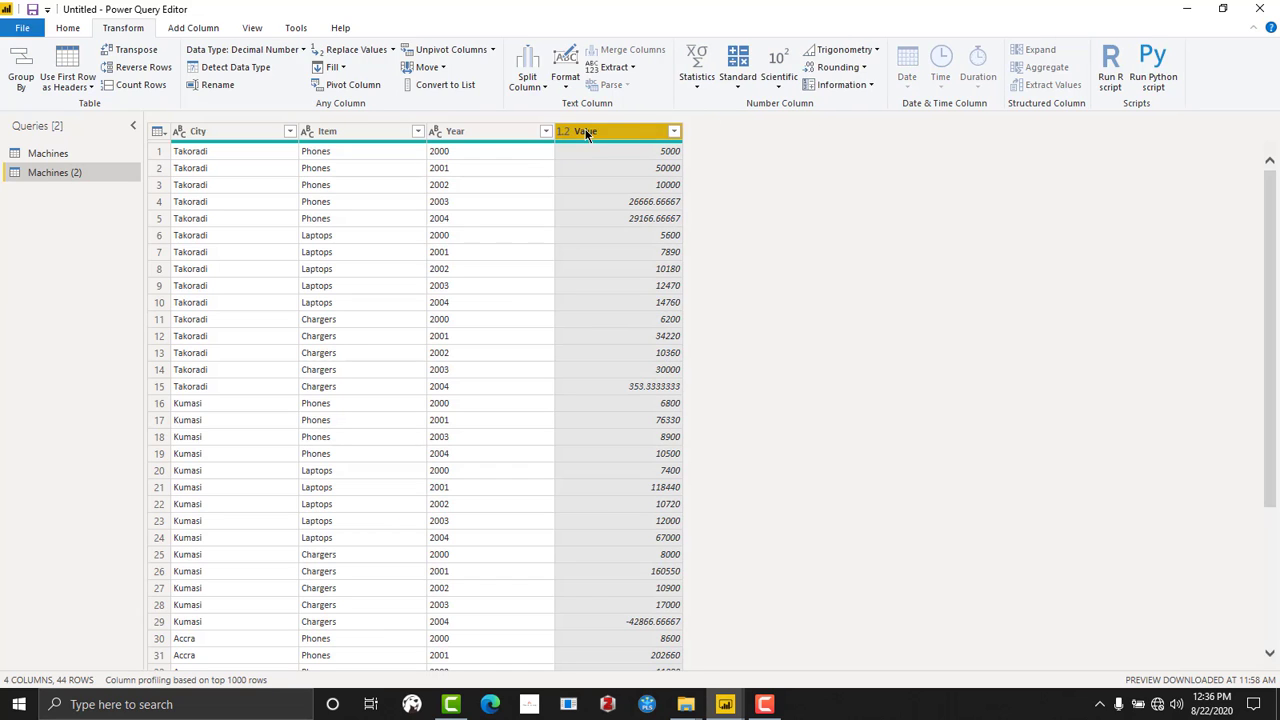
{"action": "type", "text": "Quantity"}
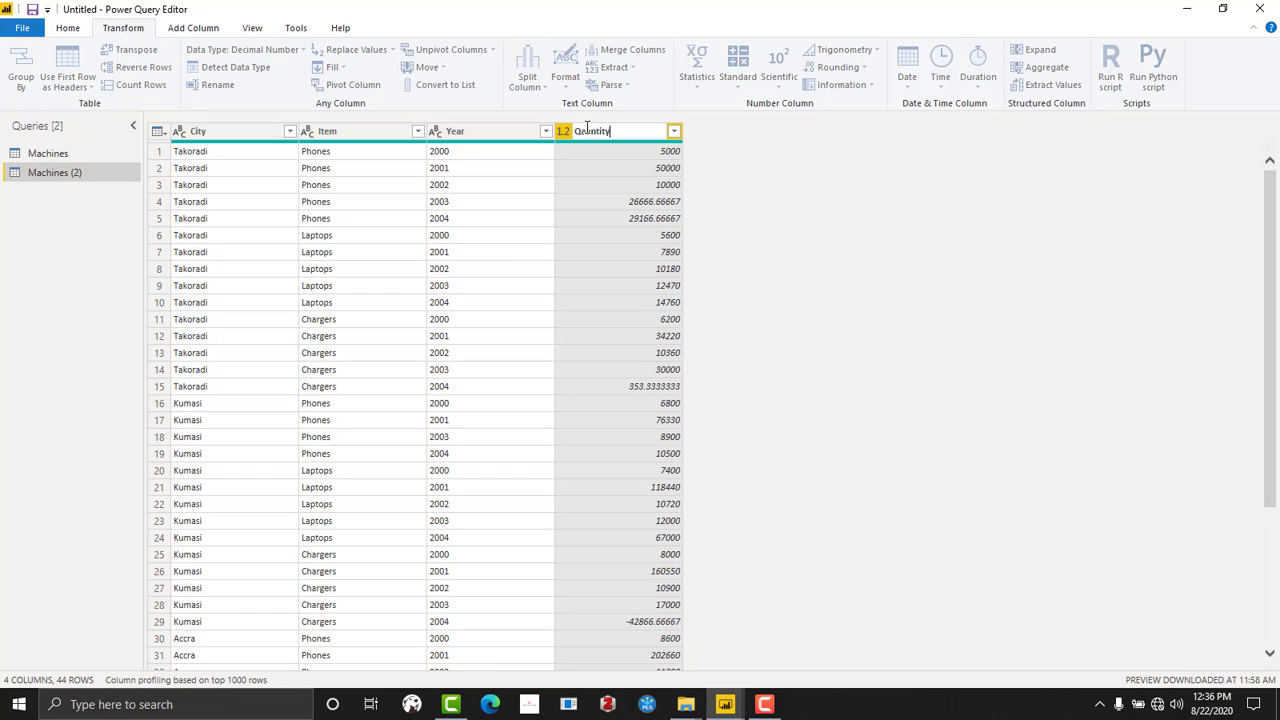
{"action": "key", "text": "Return"}
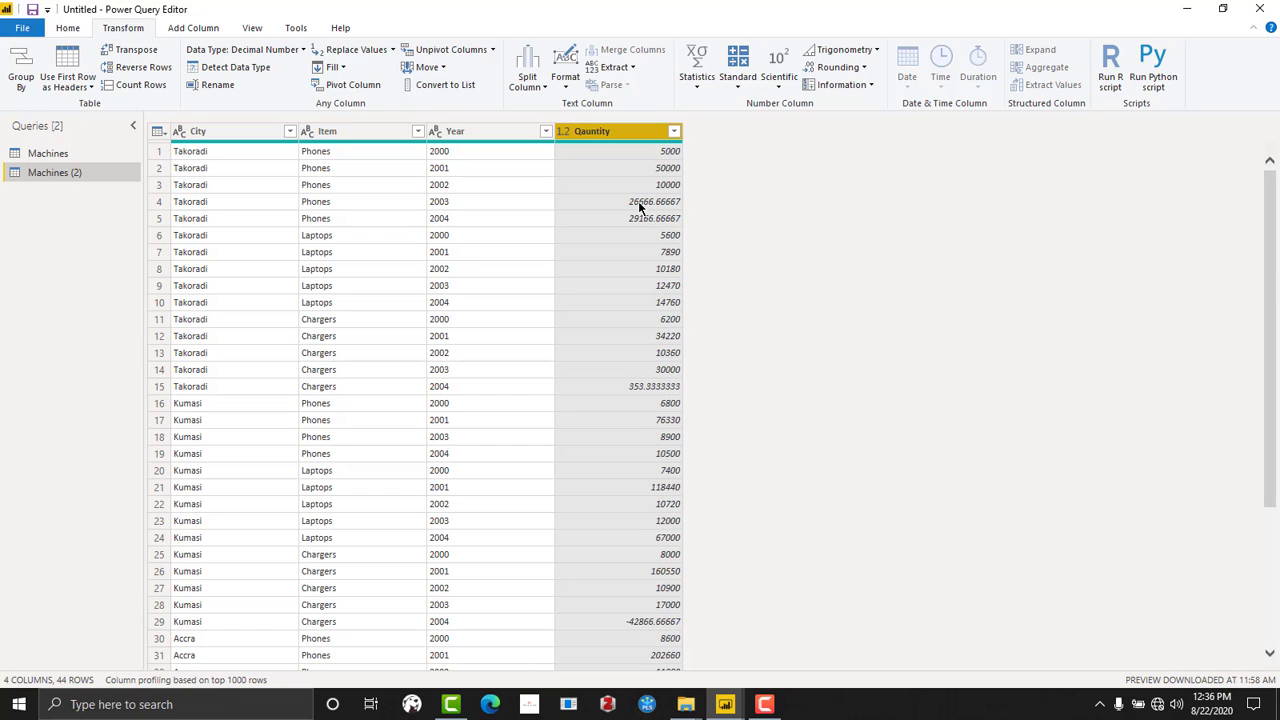
{"action": "left_click", "coordinate": [674, 203]}
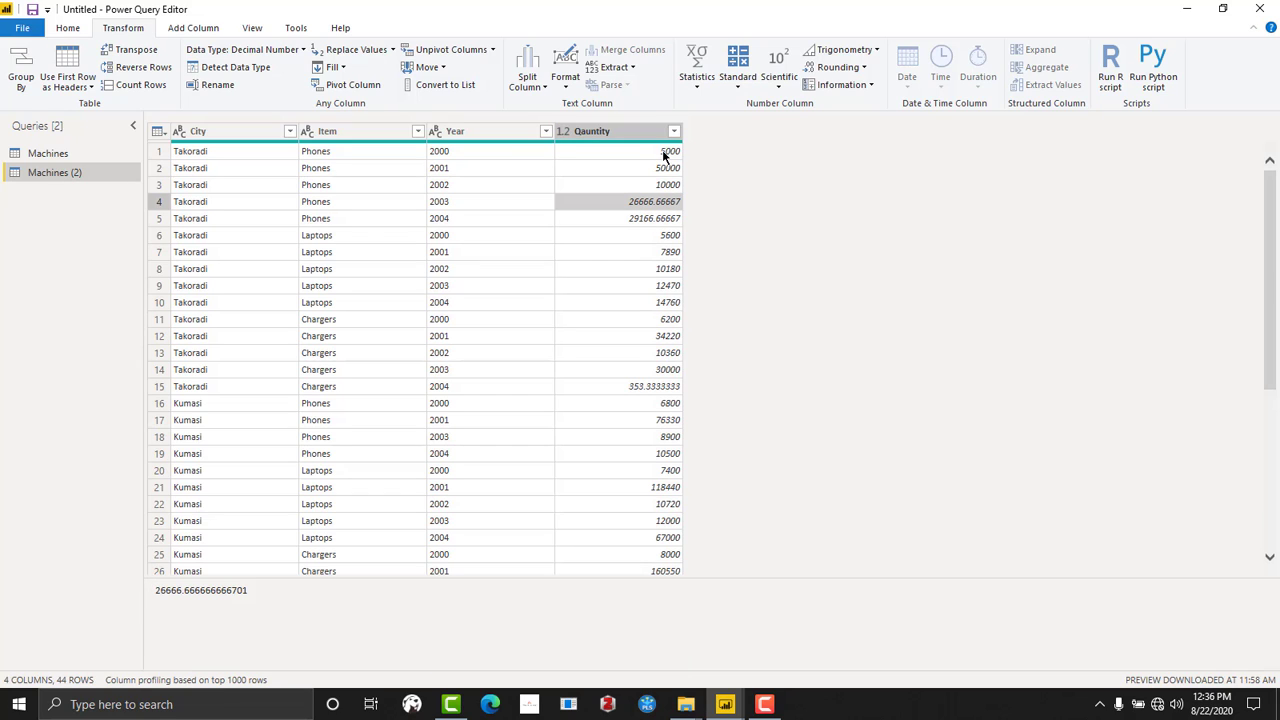
{"action": "left_click", "coordinate": [670, 152]}
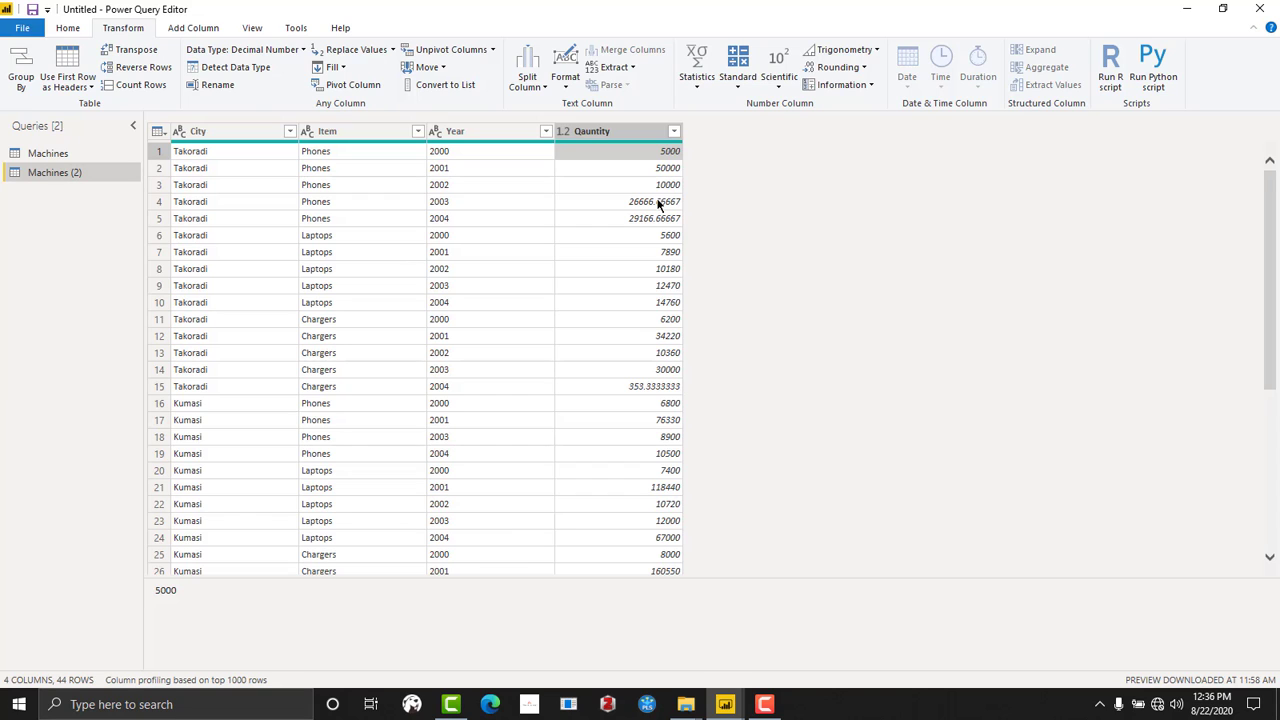
- Add a new column that rounds up the values of the Qauntity column
{"action": "left_click", "coordinate": [198, 28]}
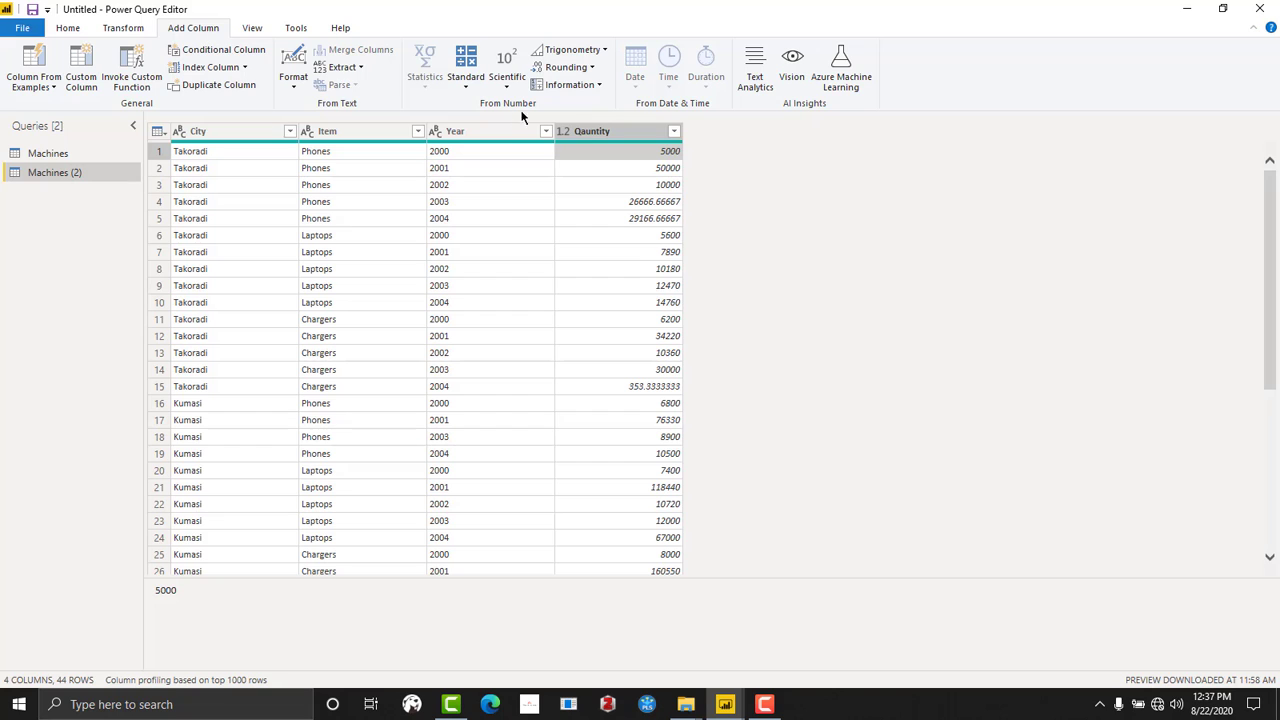
{"action": "left_click", "coordinate": [631, 132]}
{"action": "scroll", "coordinate": [634, 405], "scroll_direction": "down", "scroll_amount": 4}
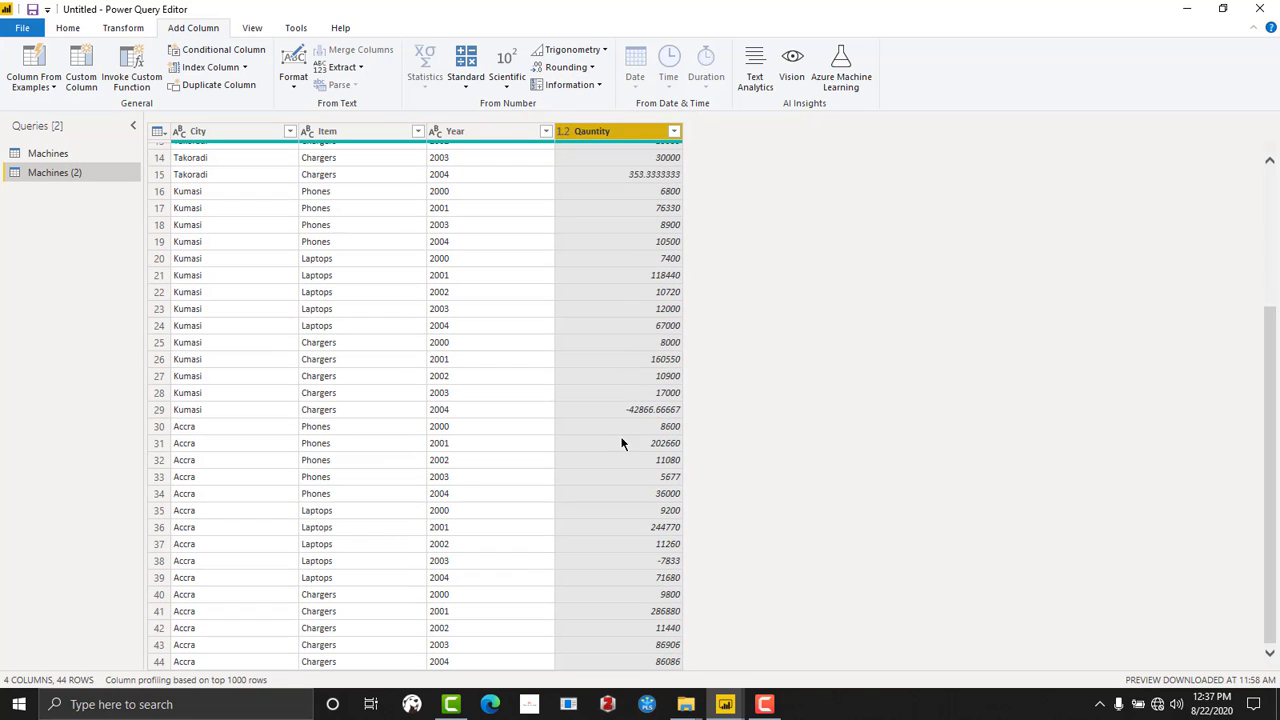
{"action": "scroll", "coordinate": [634, 405], "scroll_direction": "up", "scroll_amount": 2}
{"action": "scroll", "coordinate": [634, 398], "scroll_direction": "up", "scroll_amount": 3}
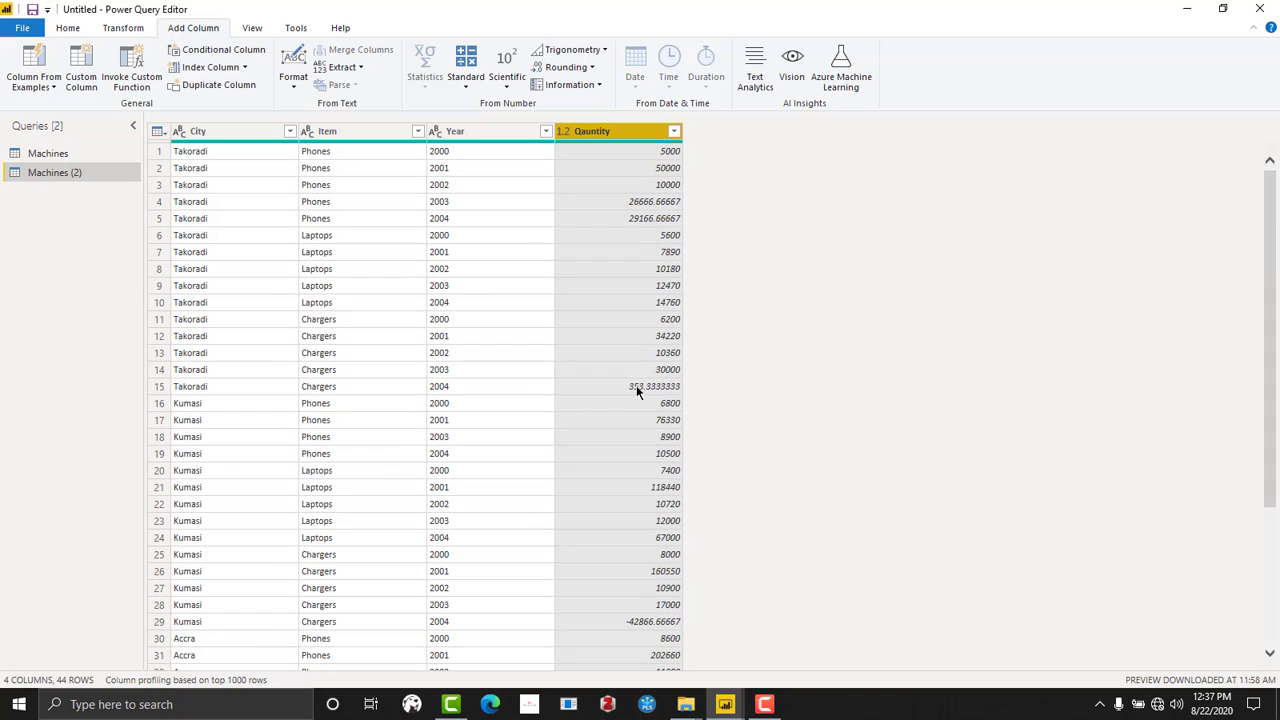
{"action": "left_click", "coordinate": [588, 67]}
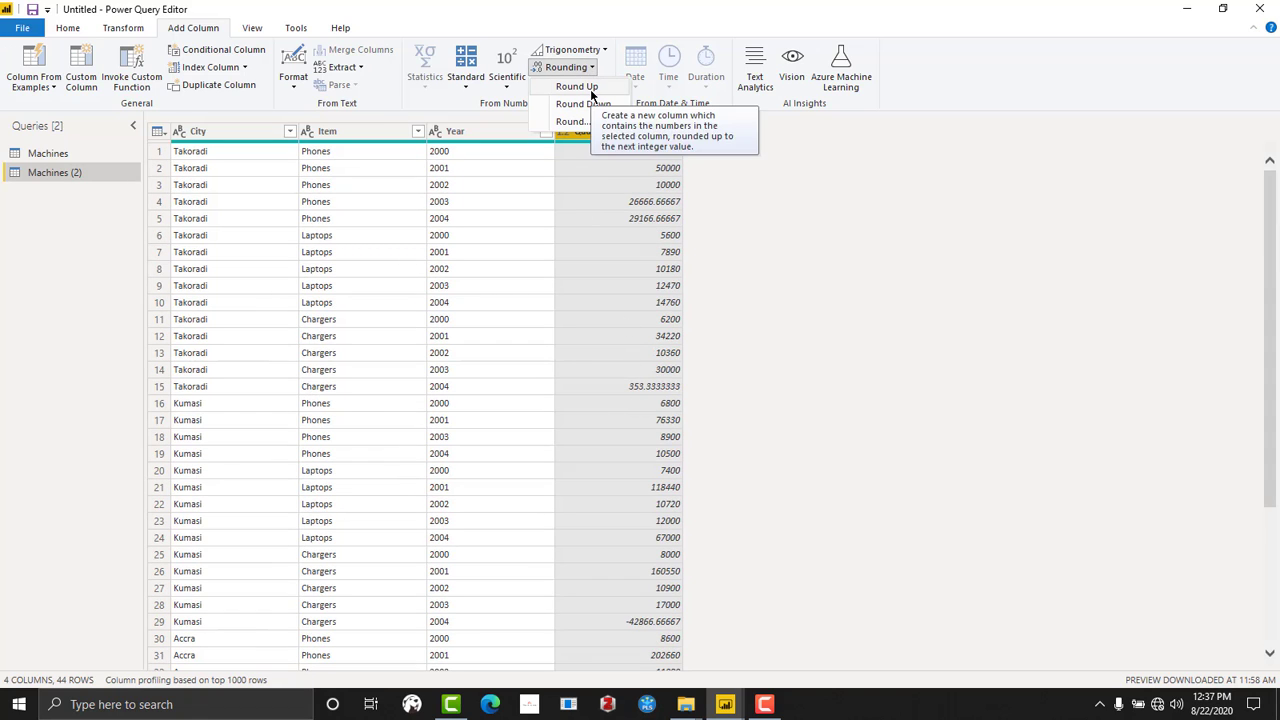
{"action": "left_click", "coordinate": [590, 88]}
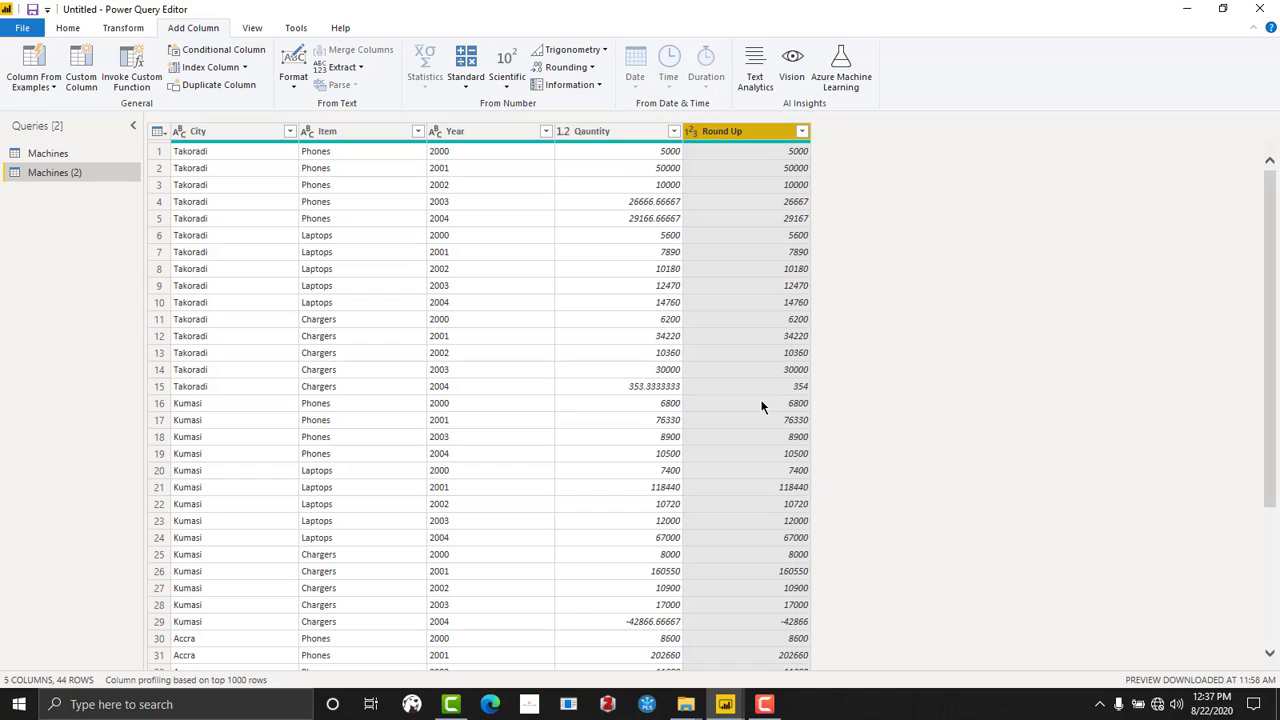
- Remove the unrounded Qauntity column and rename the Round Up column as Quantity
{"action": "left_click", "coordinate": [608, 131]}
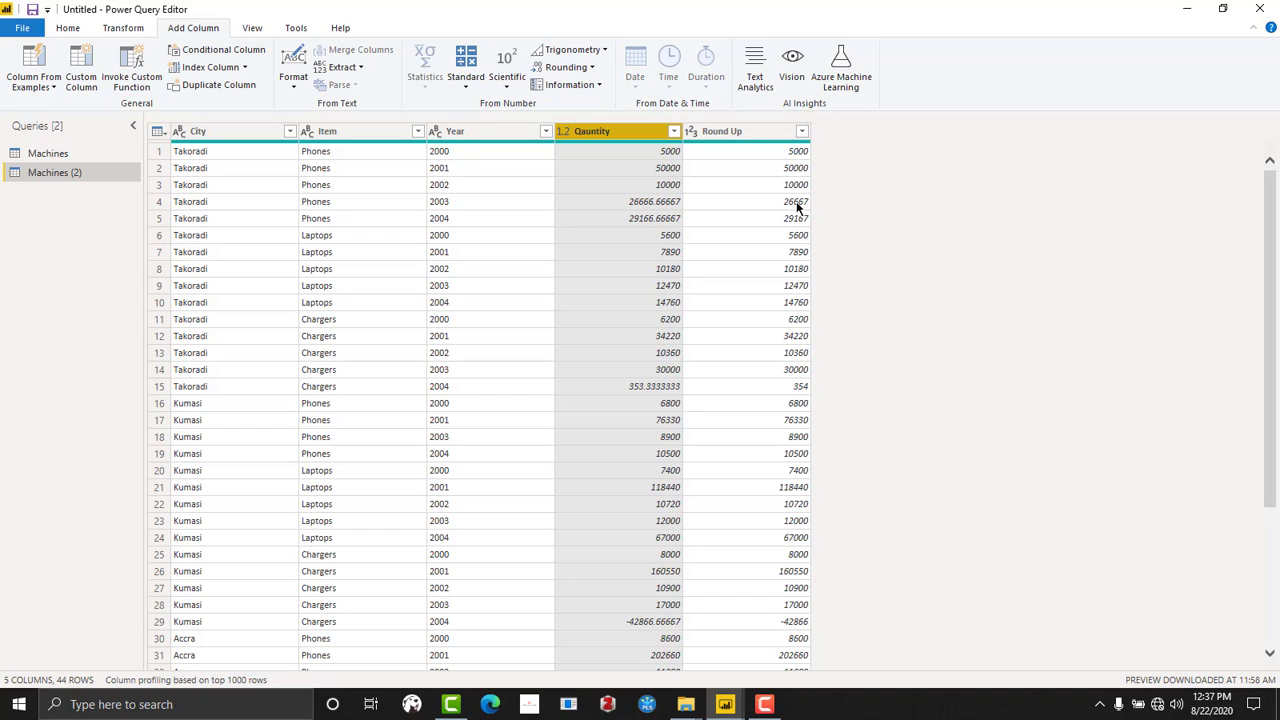
{"action": "right_click", "coordinate": [602, 131]}
{"action": "left_click", "coordinate": [633, 168]}
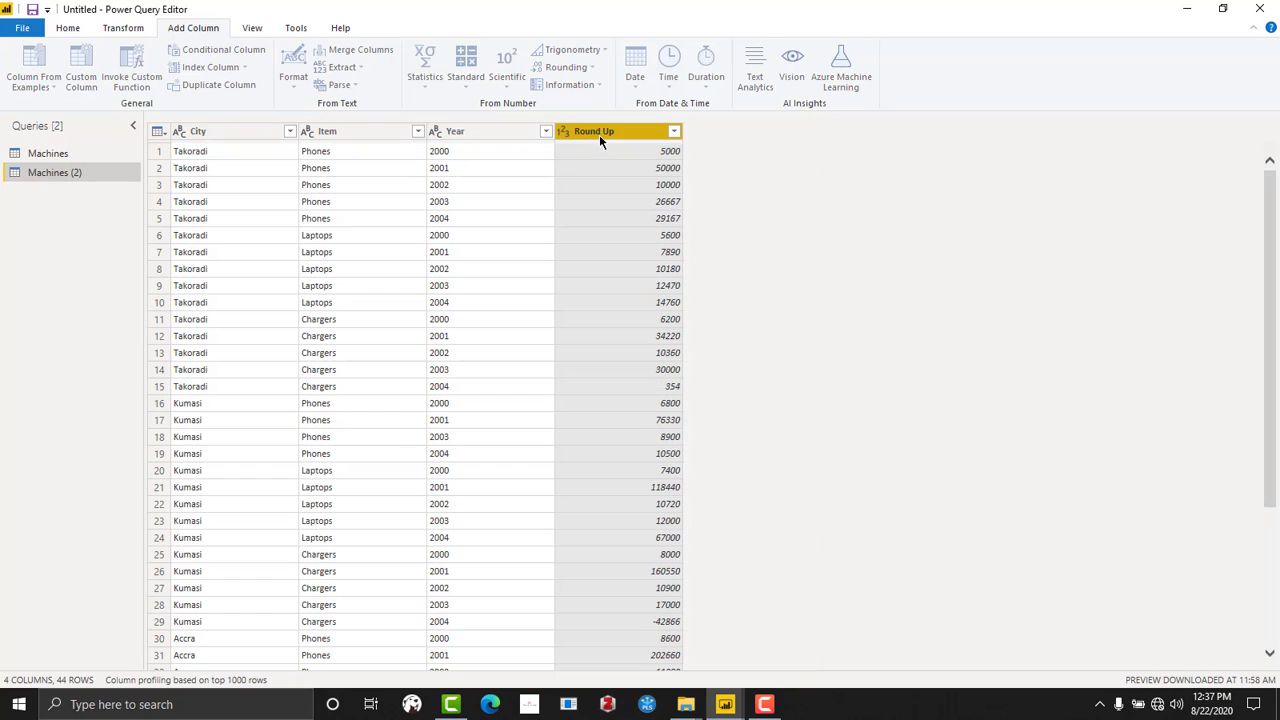
{"action": "right_click", "coordinate": [599, 133]}
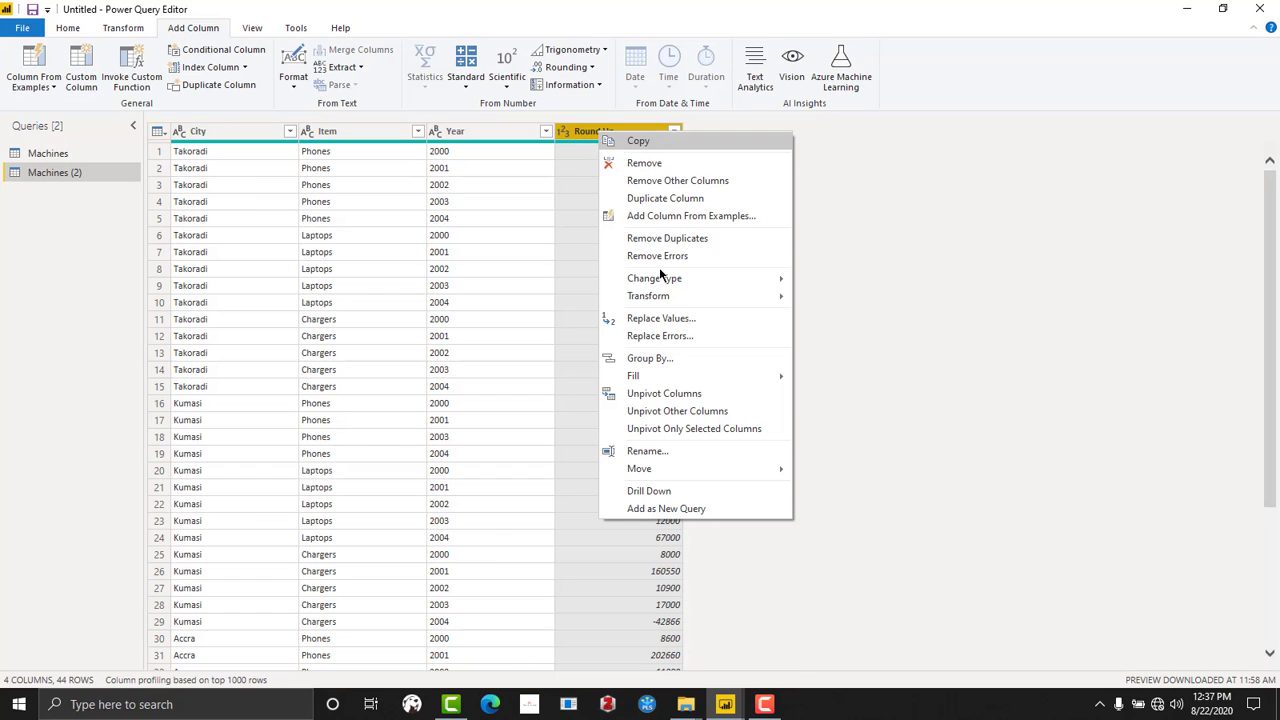
{"action": "left_click", "coordinate": [660, 451]}
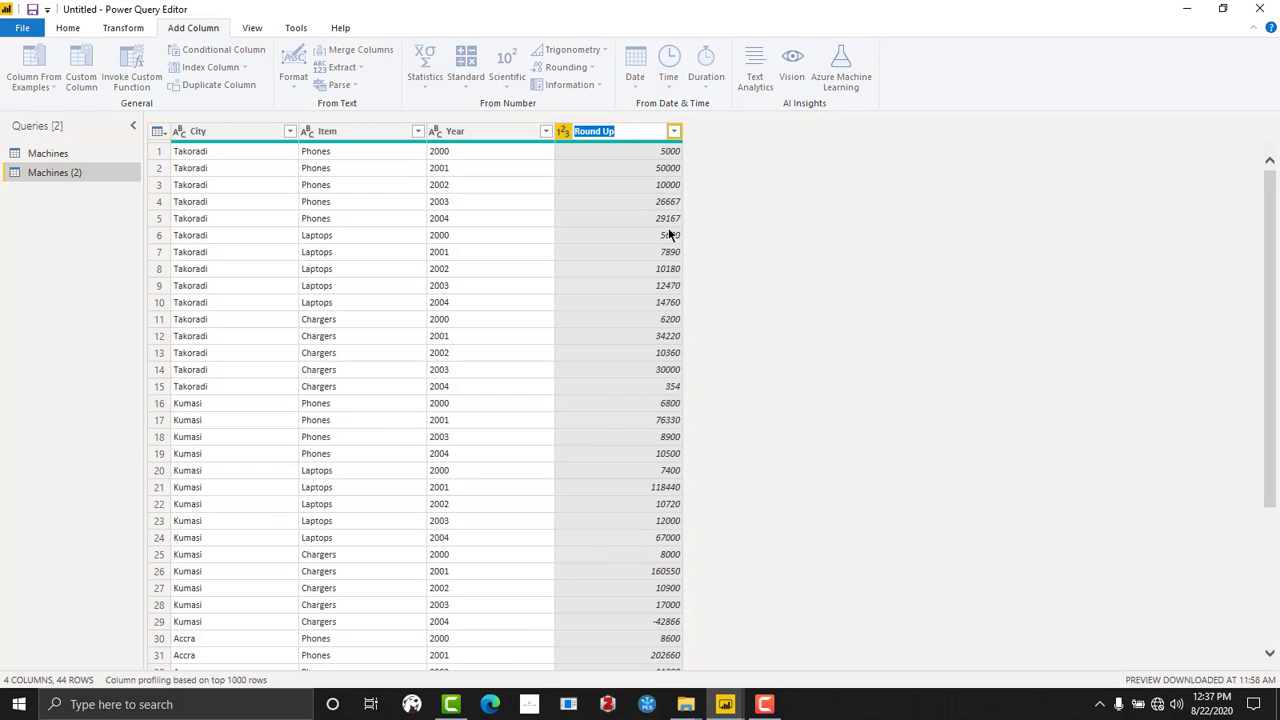
{"action": "type", "text": "Quantity"}
{"action": "key", "text": "Return"}
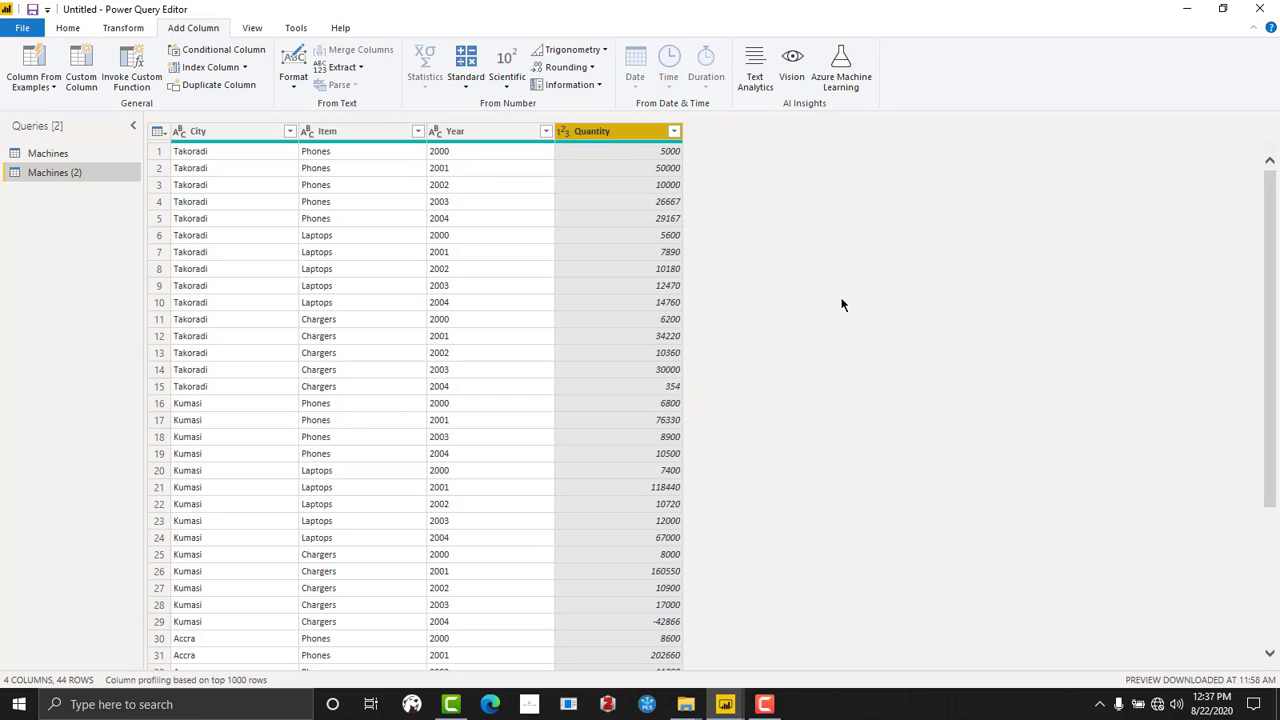
- Examine the Quantity column for negative amounts, inspecting the Kumasi Chargers 2004 and Accra Laptops 2003 rows
{"action": "scroll", "coordinate": [652, 450], "scroll_direction": "down", "scroll_amount": 5}
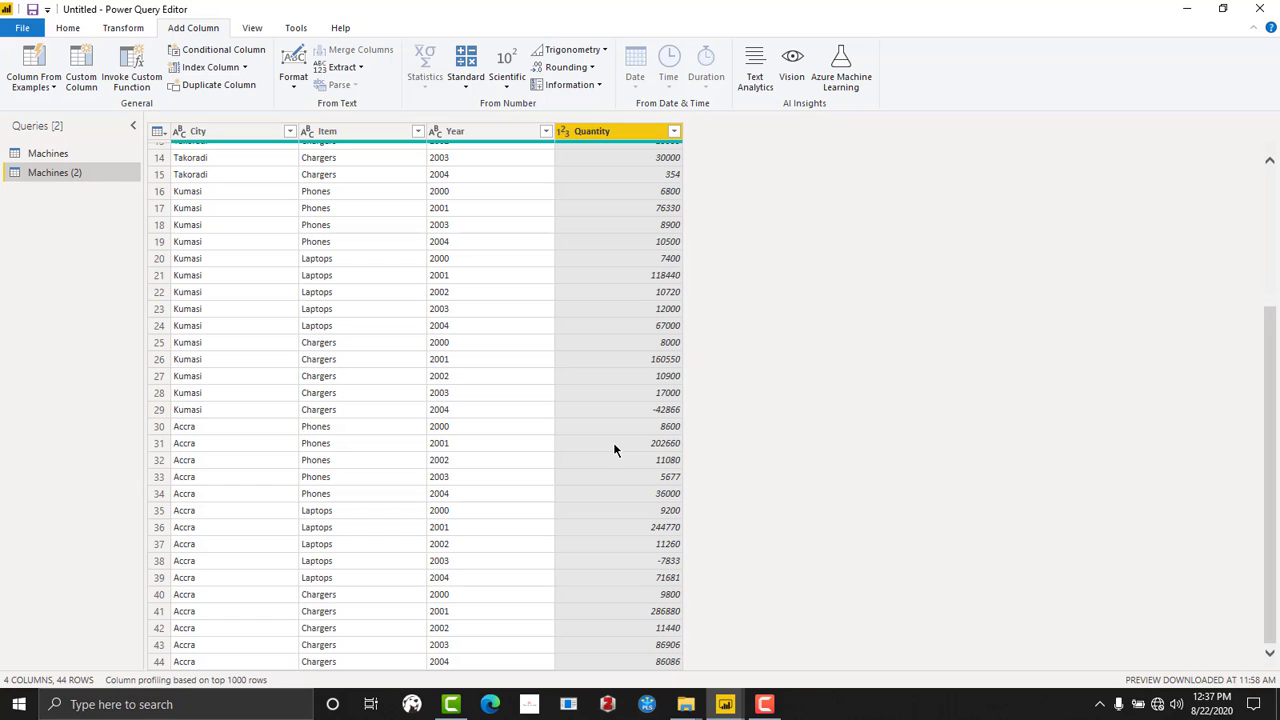
{"action": "scroll", "coordinate": [637, 251], "scroll_direction": "up", "scroll_amount": 5}
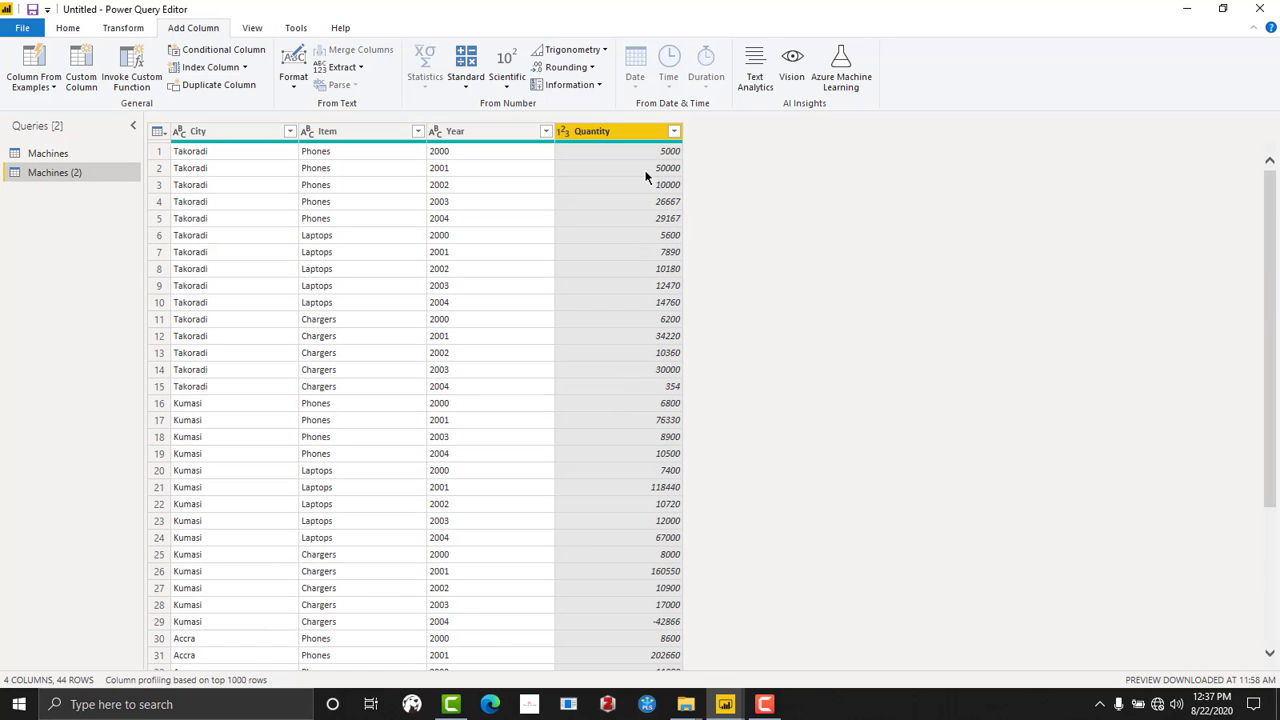
{"action": "scroll", "coordinate": [692, 410], "scroll_direction": "down", "scroll_amount": 5}
{"action": "left_click", "coordinate": [662, 410]}
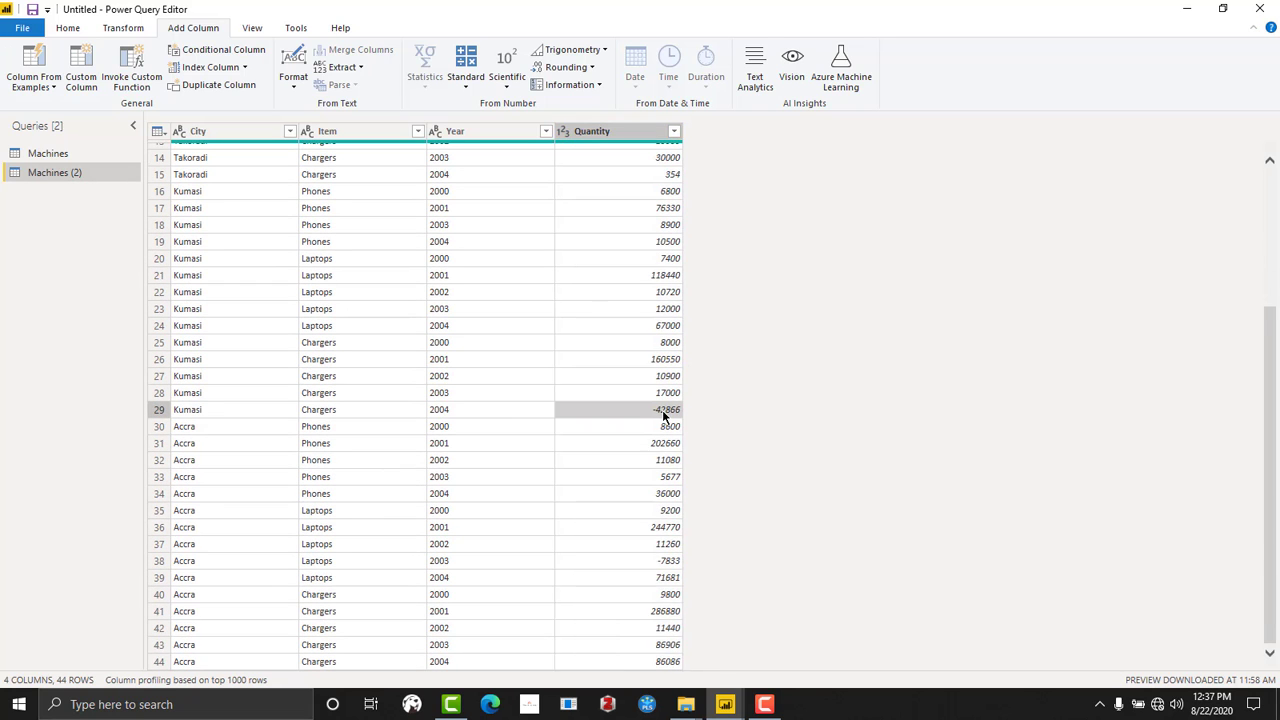
{"action": "scroll", "coordinate": [660, 416], "scroll_direction": "down", "scroll_amount": 3}
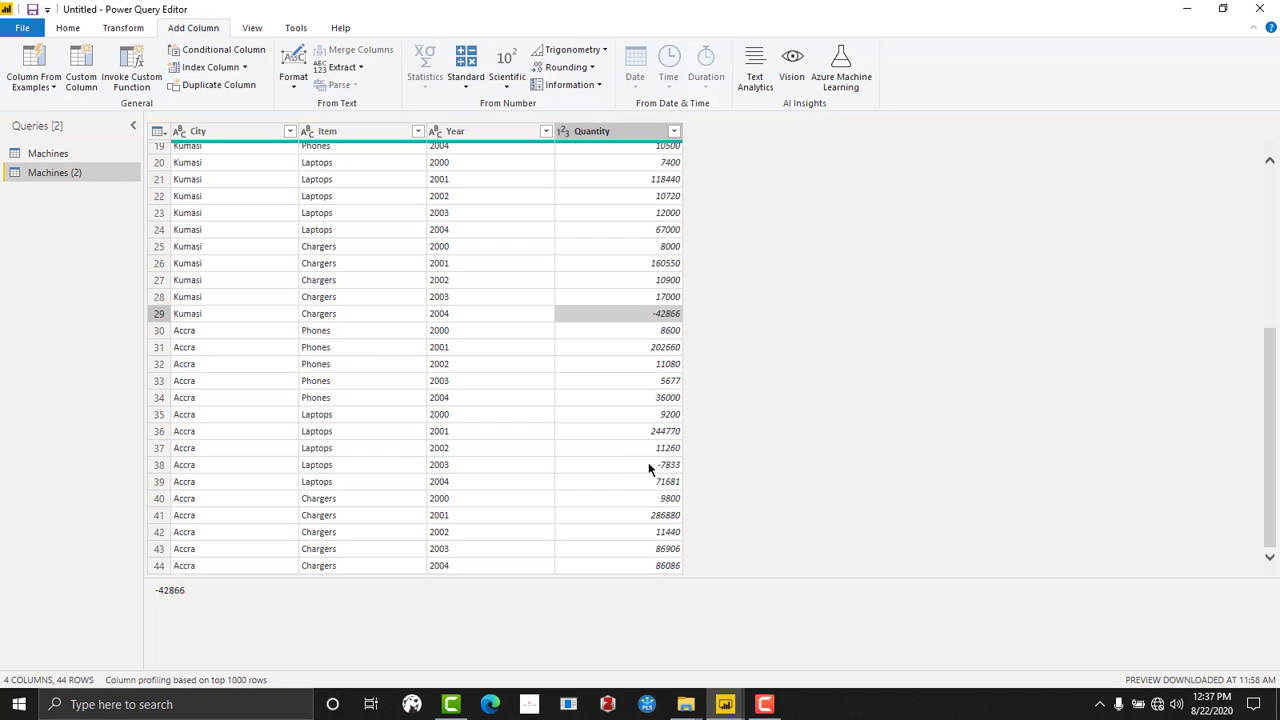
{"action": "left_click", "coordinate": [648, 465]}
{"action": "left_click", "coordinate": [655, 314]}
{"action": "left_click", "coordinate": [651, 466]}
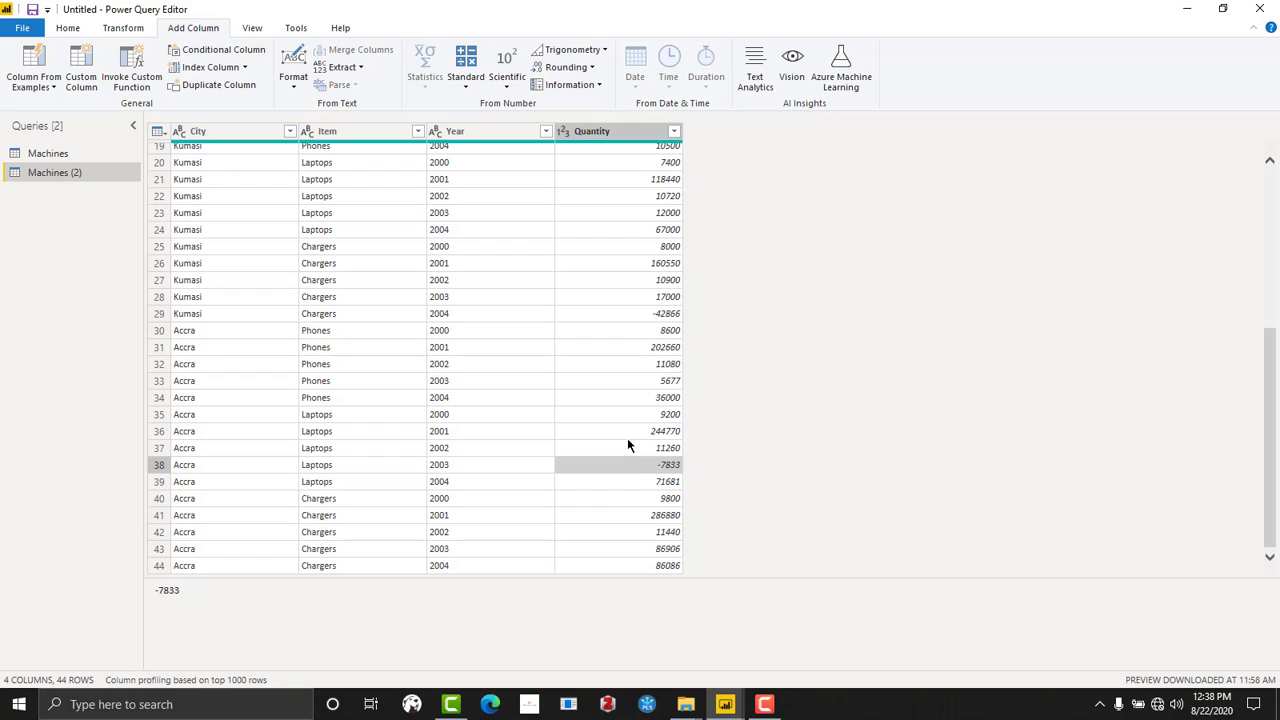
{"action": "left_click", "coordinate": [666, 314]}
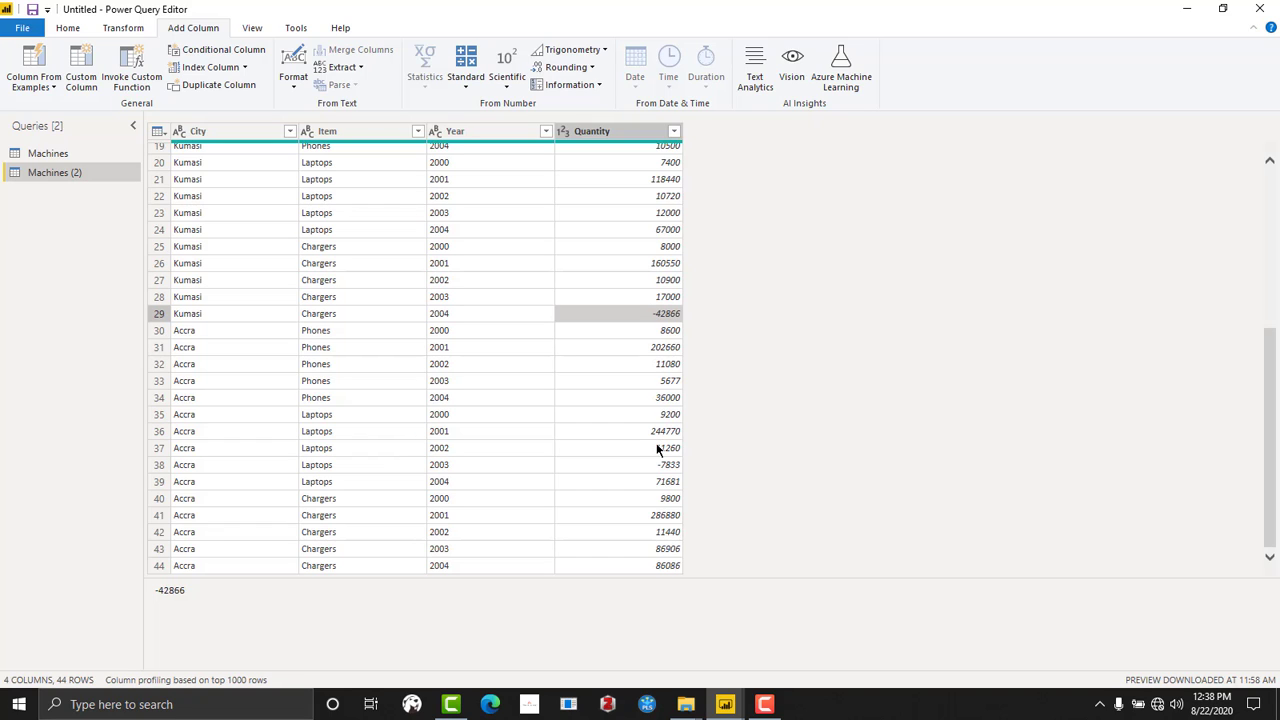
- Start a conditional column and name it Qauntity Update
{"action": "left_click", "coordinate": [222, 52]}
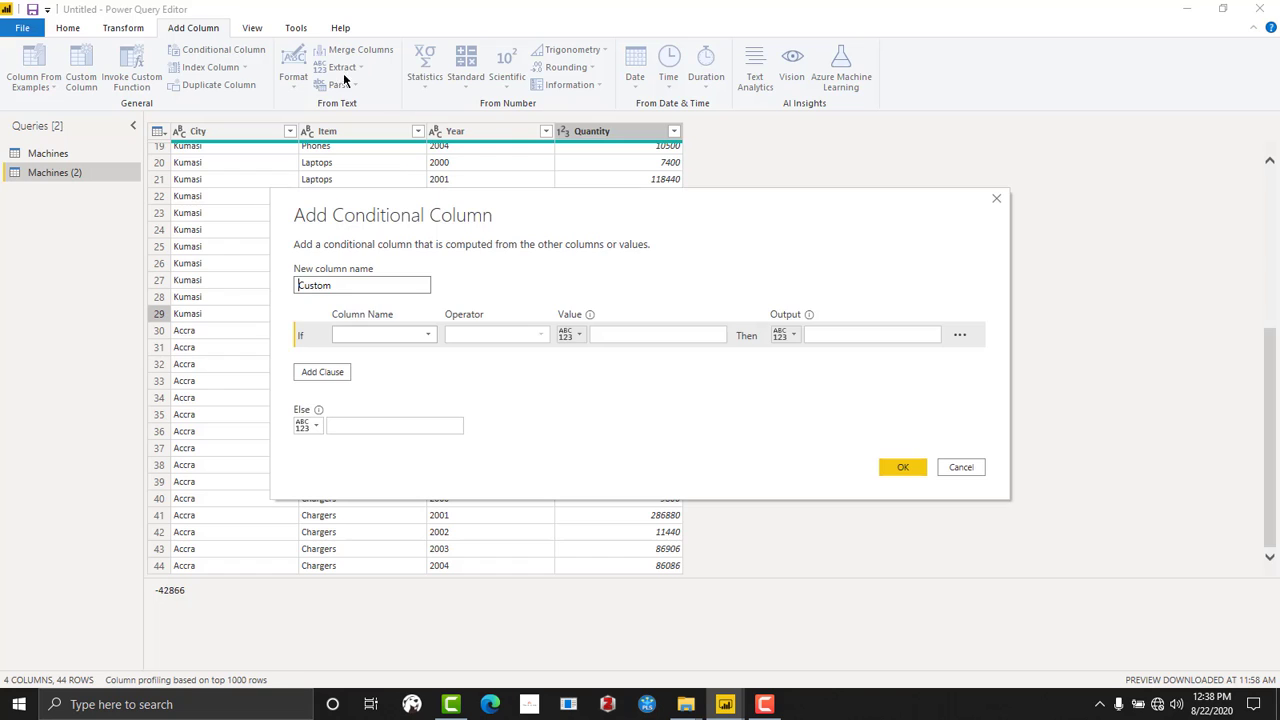
{"action": "left_click_drag", "start_coordinate": [677, 208], "coordinate": [898, 200]}
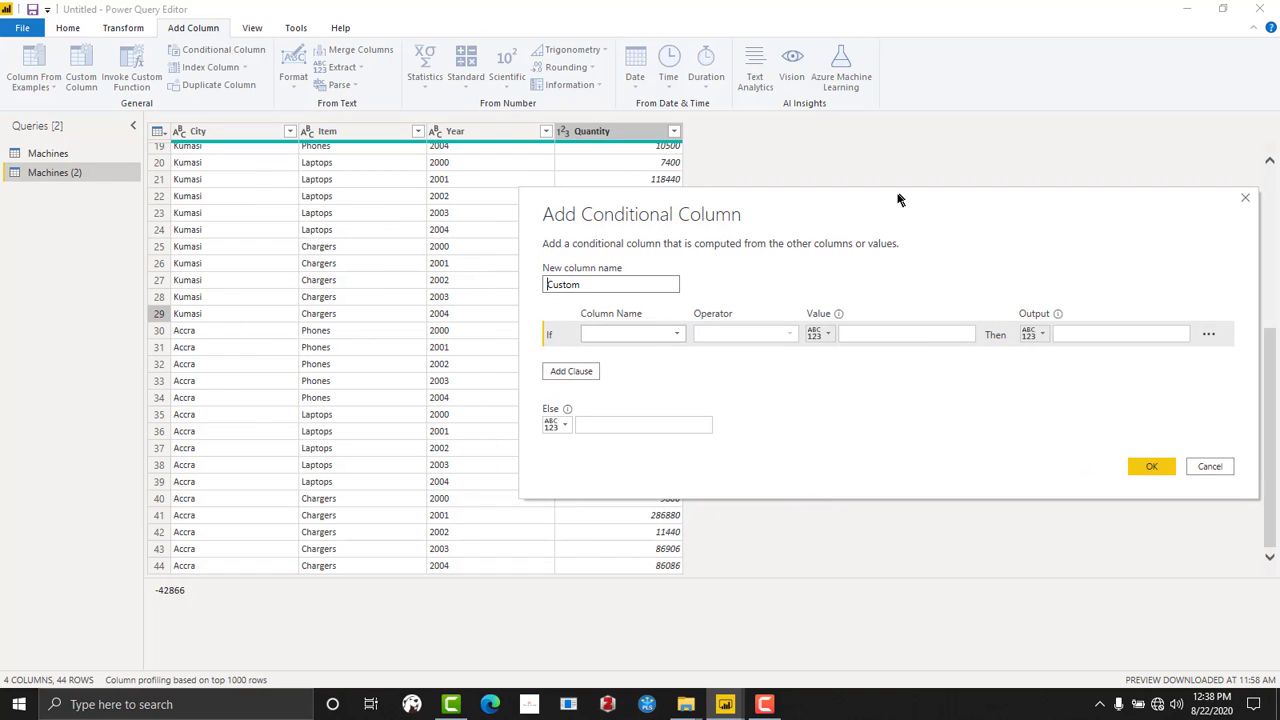
{"action": "double_click", "coordinate": [612, 287]}
{"action": "type", "text": "Qauntity Update"}
- Create the column with output 0 where Quantity is less than 0 and an empty Else, and check its values against Quantity
{"action": "left_click", "coordinate": [613, 336]}
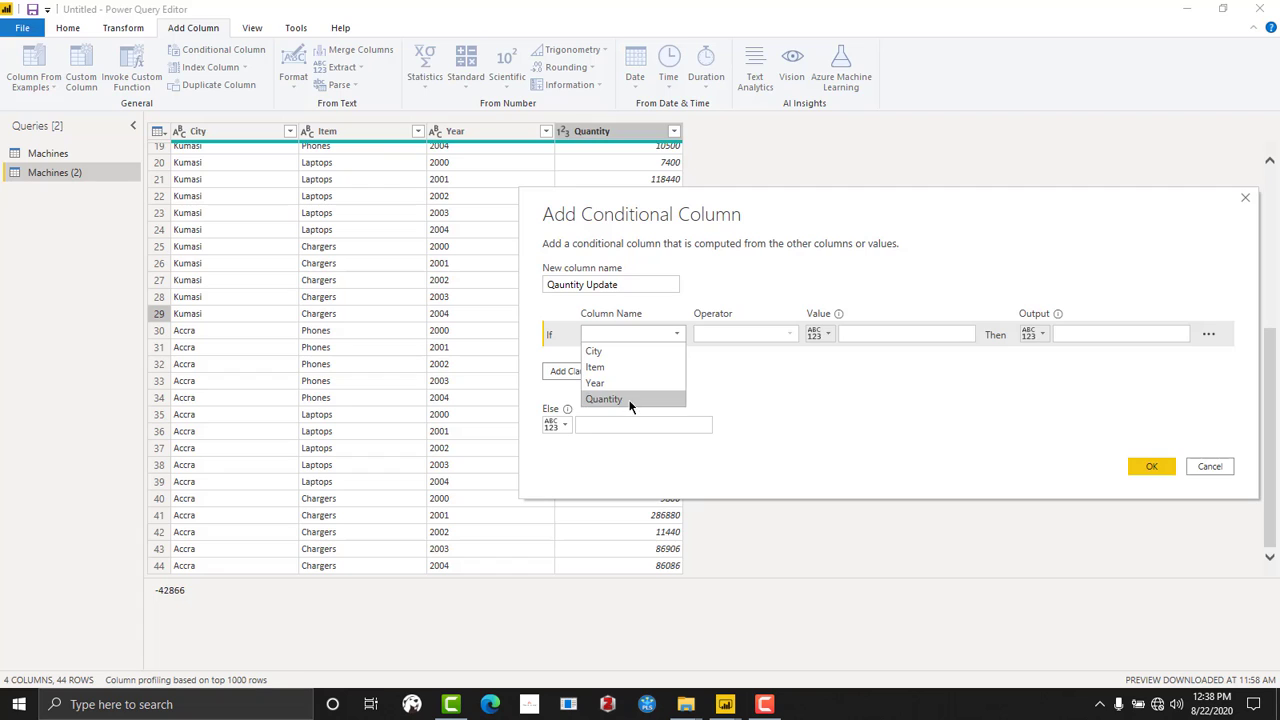
{"action": "left_click", "coordinate": [626, 395]}
{"action": "left_click", "coordinate": [786, 335]}
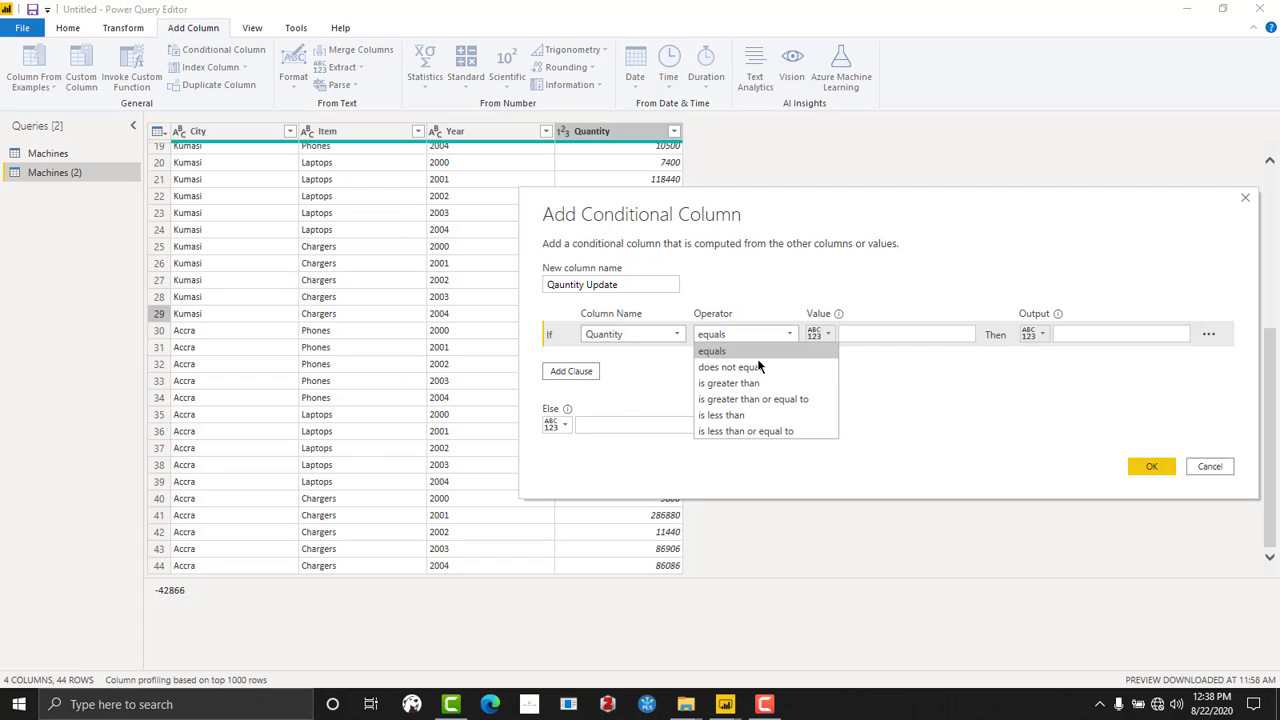
{"action": "left_click", "coordinate": [745, 418]}
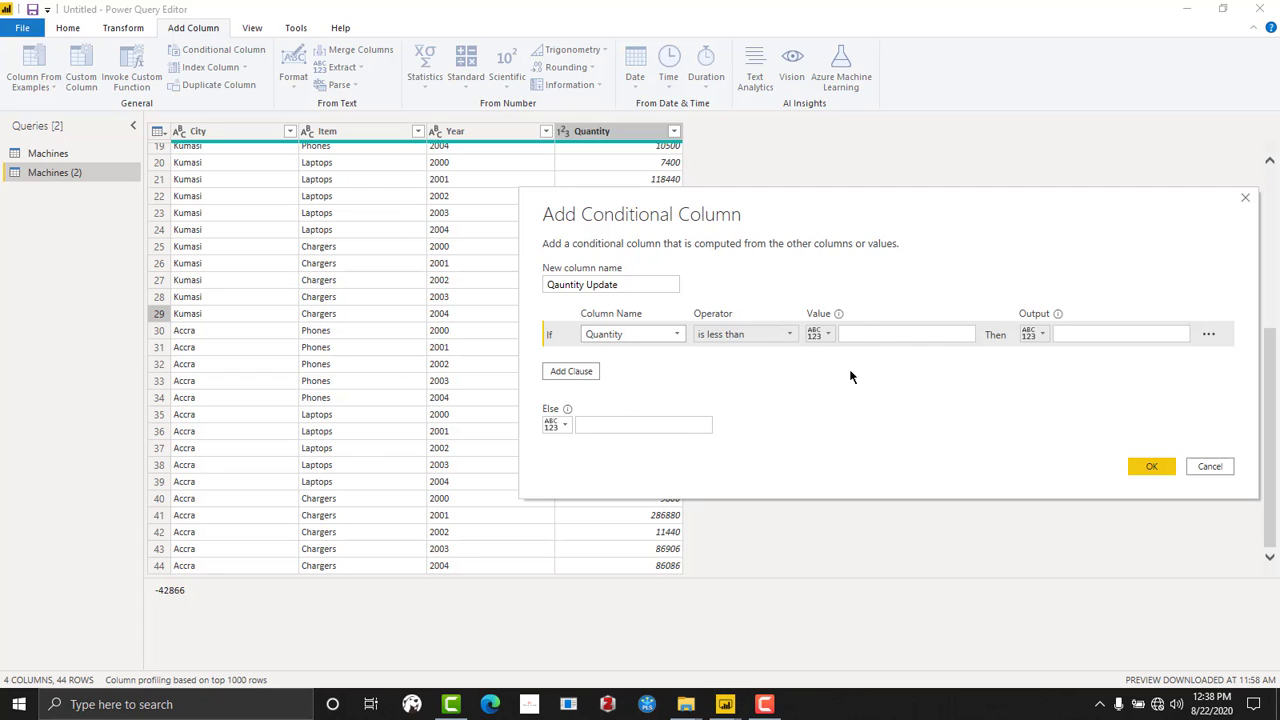
{"action": "left_click", "coordinate": [862, 335]}
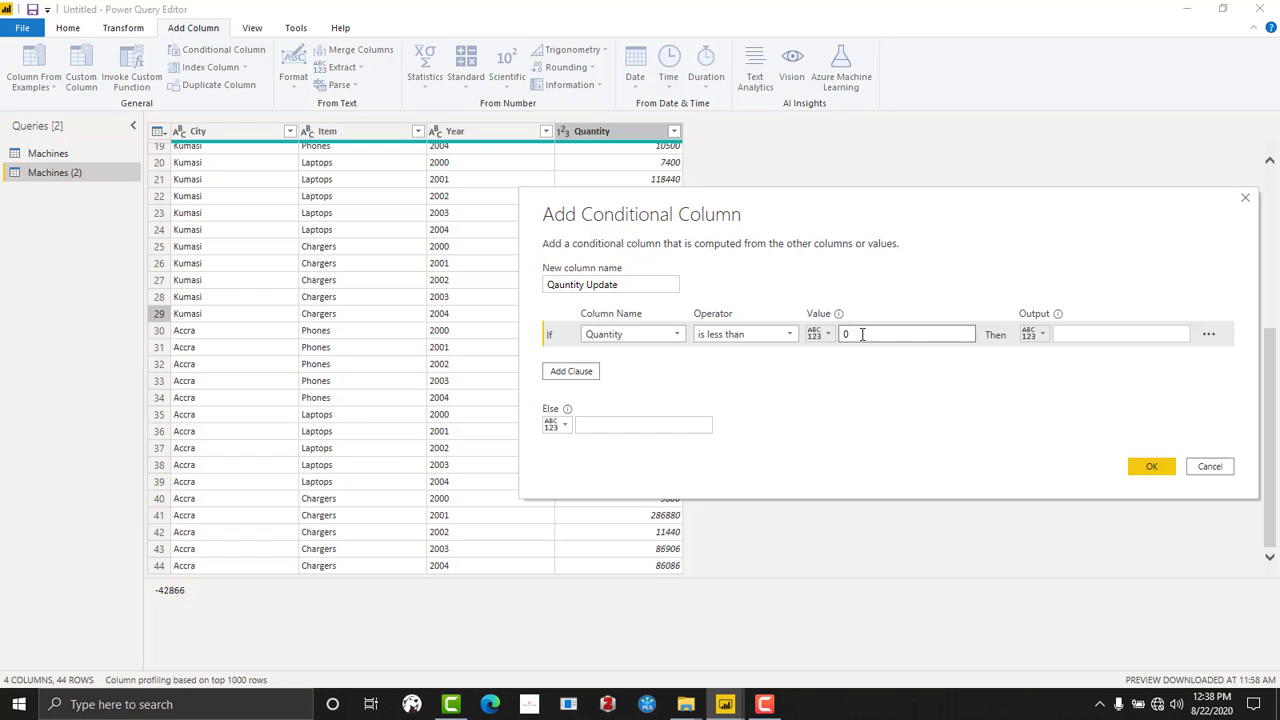
{"action": "left_click", "coordinate": [1073, 332]}
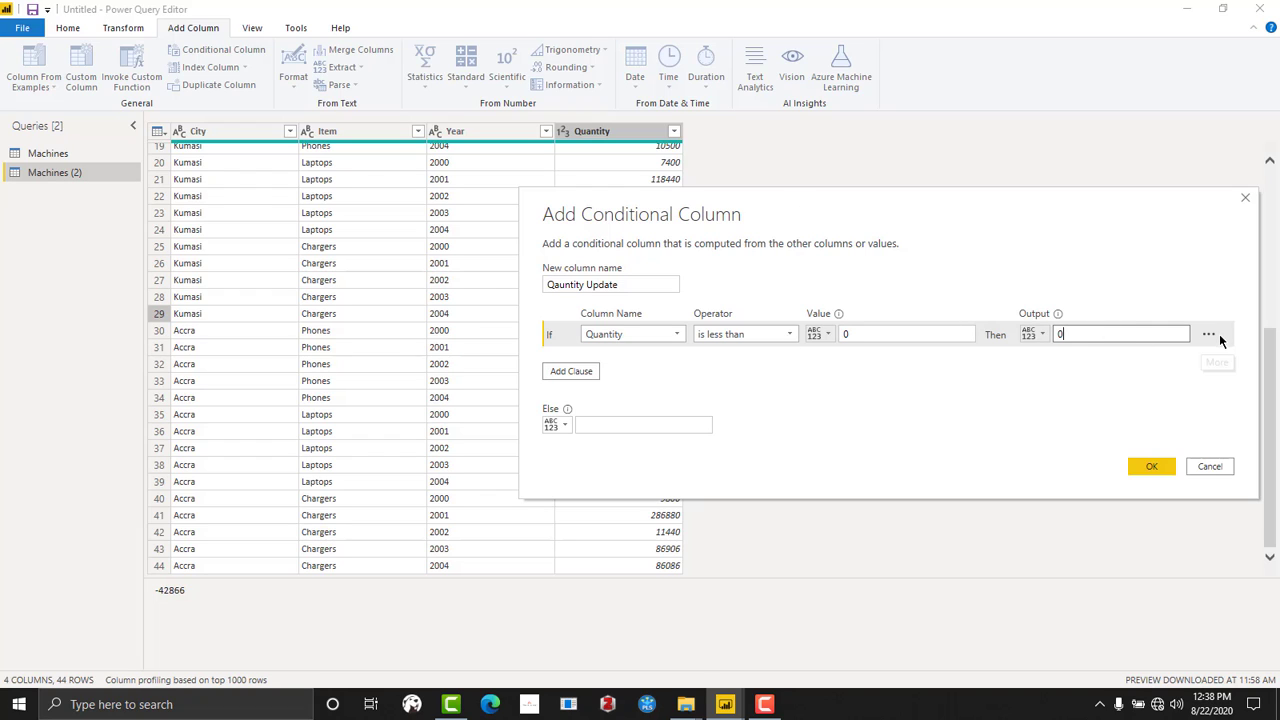
{"action": "left_click", "coordinate": [582, 425]}
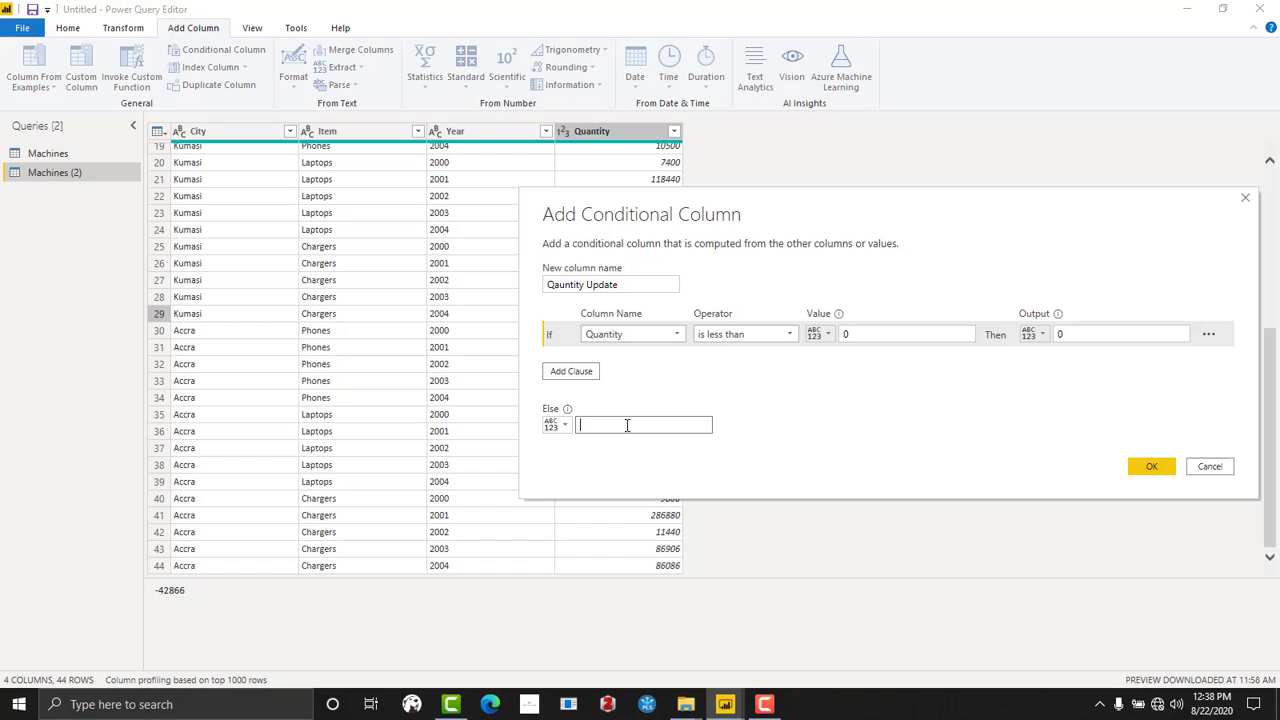
{"action": "left_click", "coordinate": [1150, 465]}
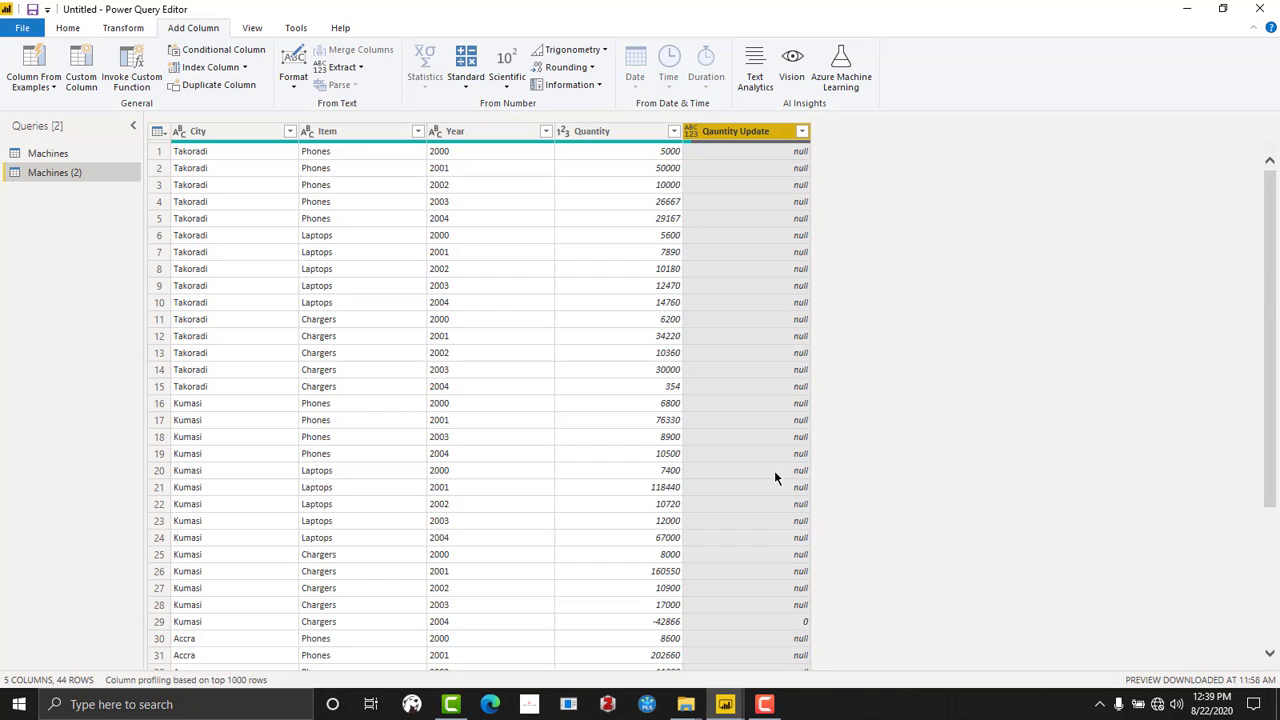
{"action": "scroll", "coordinate": [772, 480], "scroll_direction": "down", "scroll_amount": 5}
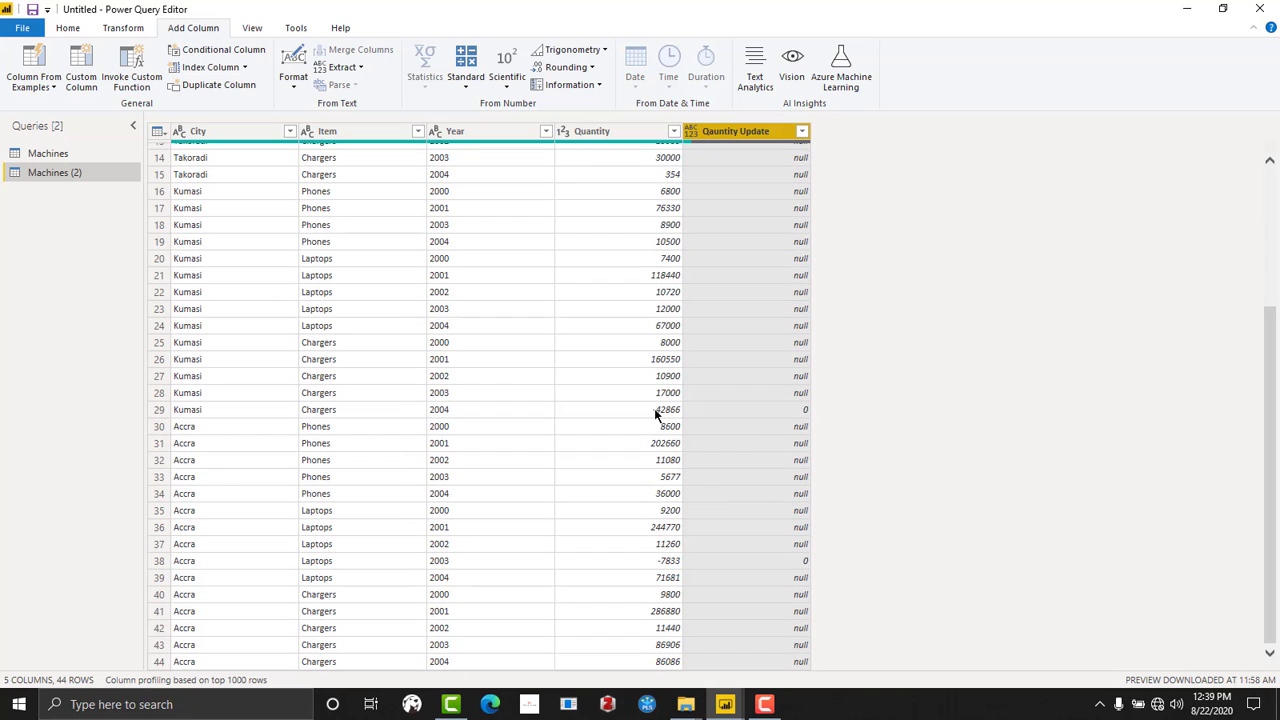
{"action": "left_click", "coordinate": [656, 410]}
{"action": "left_click", "coordinate": [792, 409]}
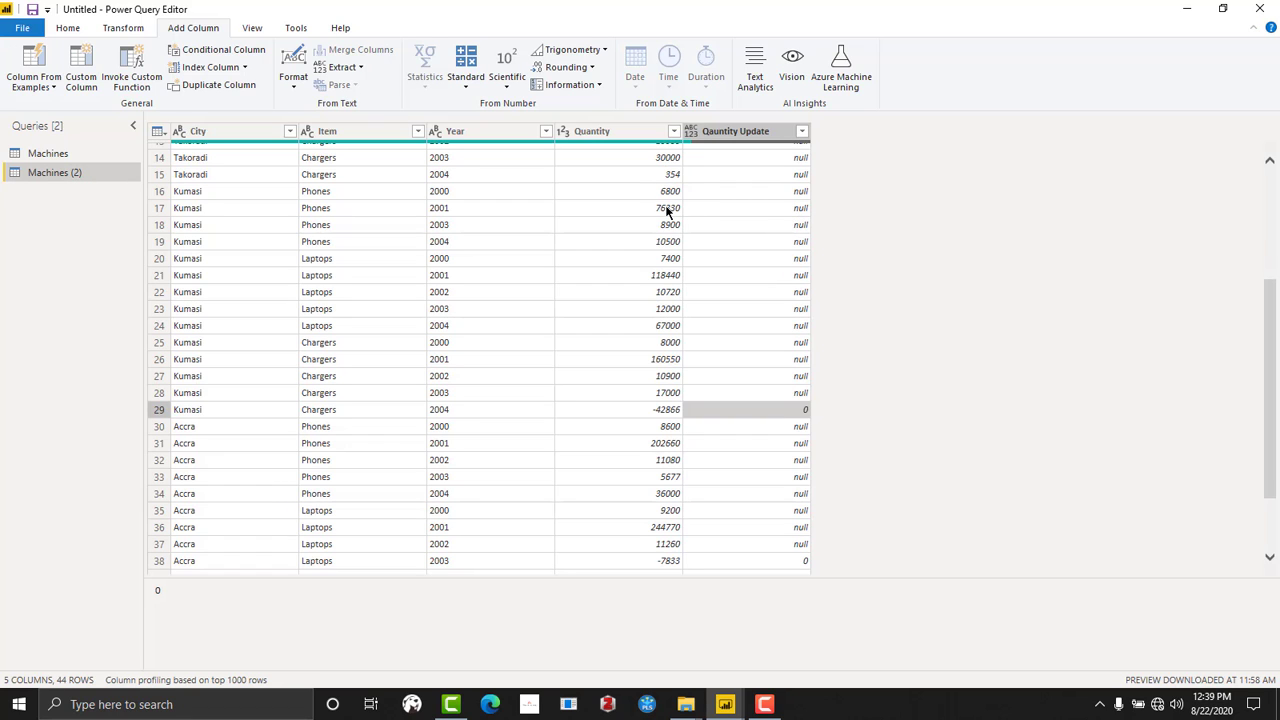
{"action": "scroll", "coordinate": [674, 246], "scroll_direction": "up", "scroll_amount": 5}
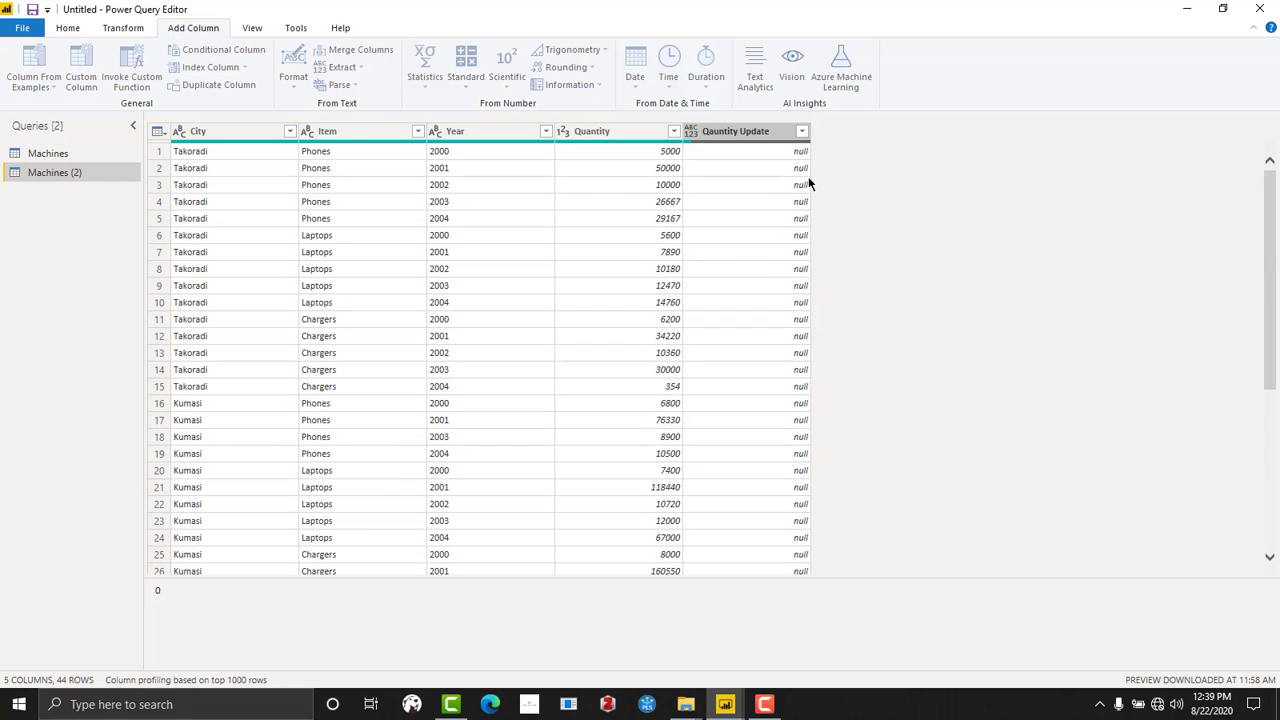
- Start a second conditional column and name it Quantity Update 1
{"action": "double_click", "coordinate": [361, 285]}
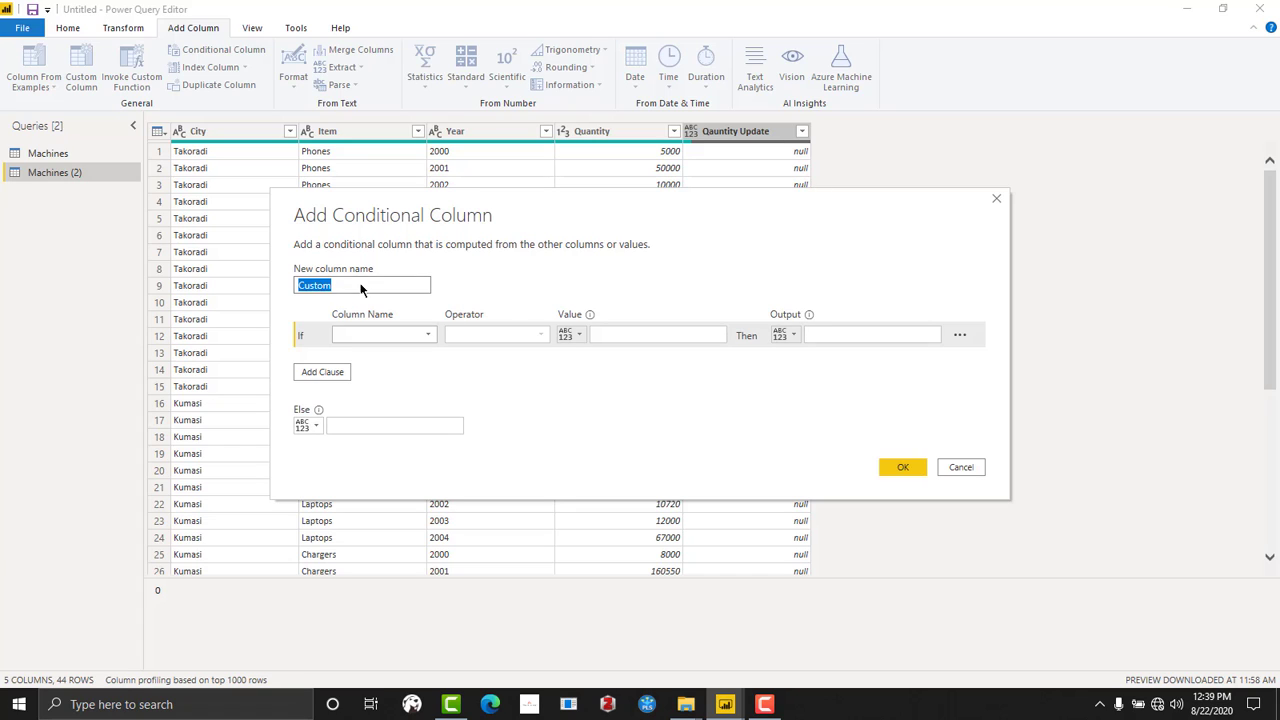
{"action": "type", "text": "Qa"}
{"action": "type", "text": "uantitu"}
{"action": "key", "text": "BackSpace"}
{"action": "type", "text": "y Update 1"}
- Set the condition of the new column to output 0 where Quantity is less than 0
{"action": "left_click", "coordinate": [411, 335]}
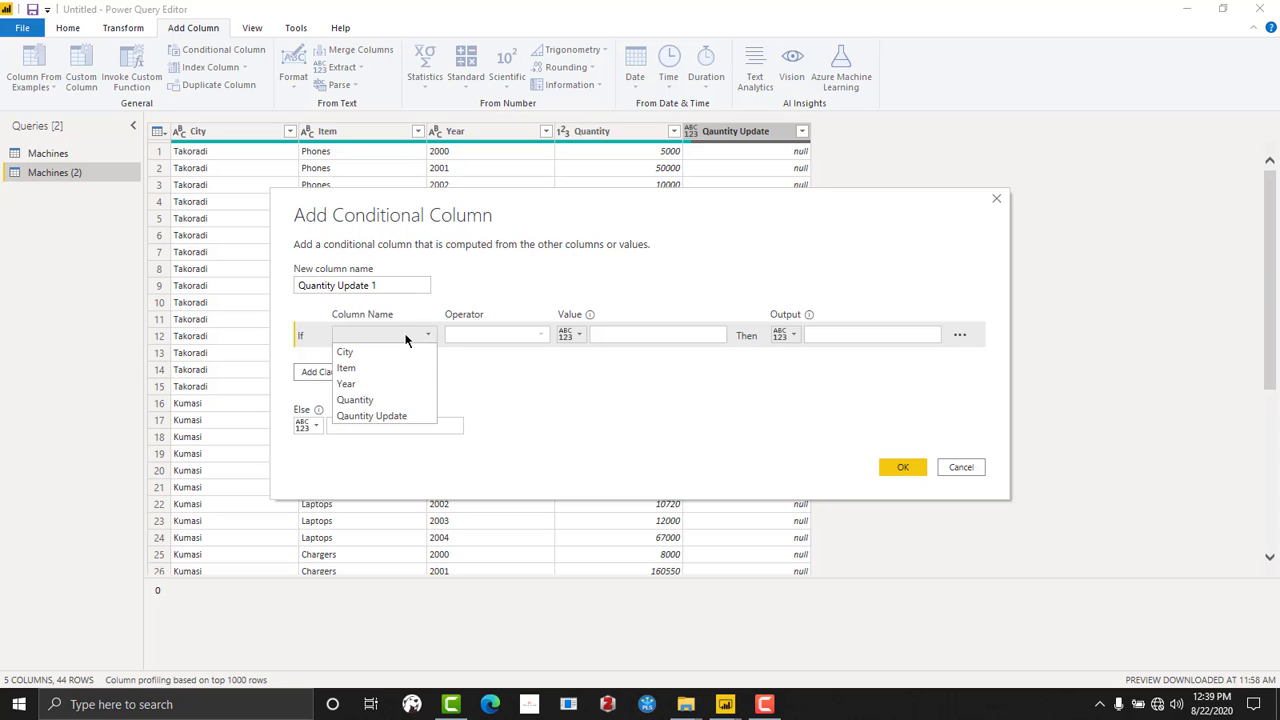
{"action": "left_click", "coordinate": [383, 400]}
{"action": "left_click", "coordinate": [524, 335]}
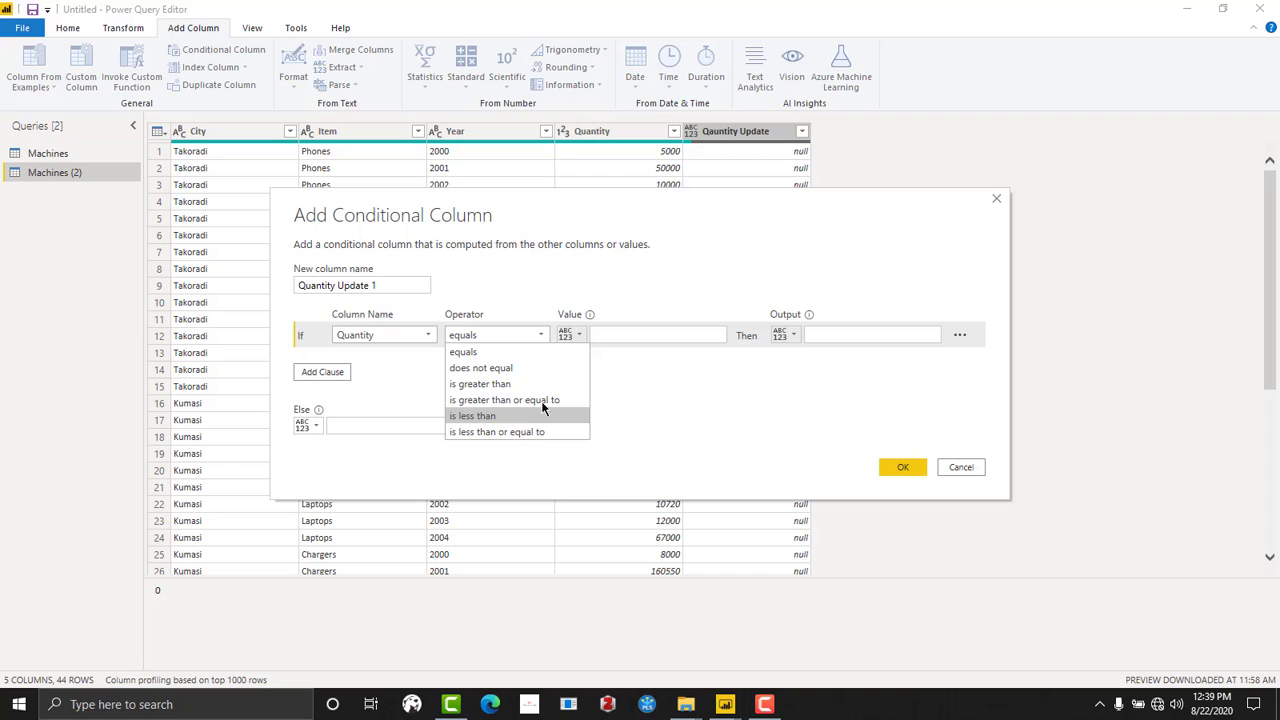
{"action": "left_click", "coordinate": [543, 412]}
{"action": "left_click", "coordinate": [624, 334]}
{"action": "type", "text": "0"}
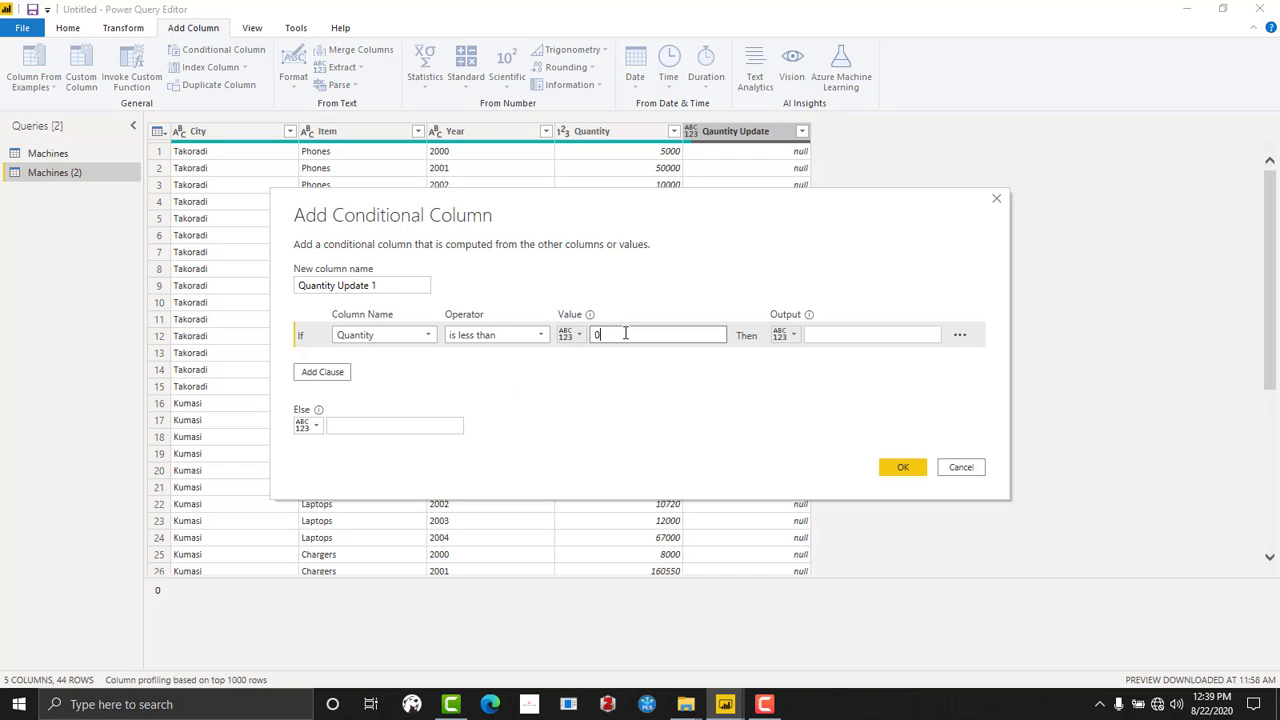
{"action": "left_click", "coordinate": [872, 335]}
{"action": "type", "text": "0"}
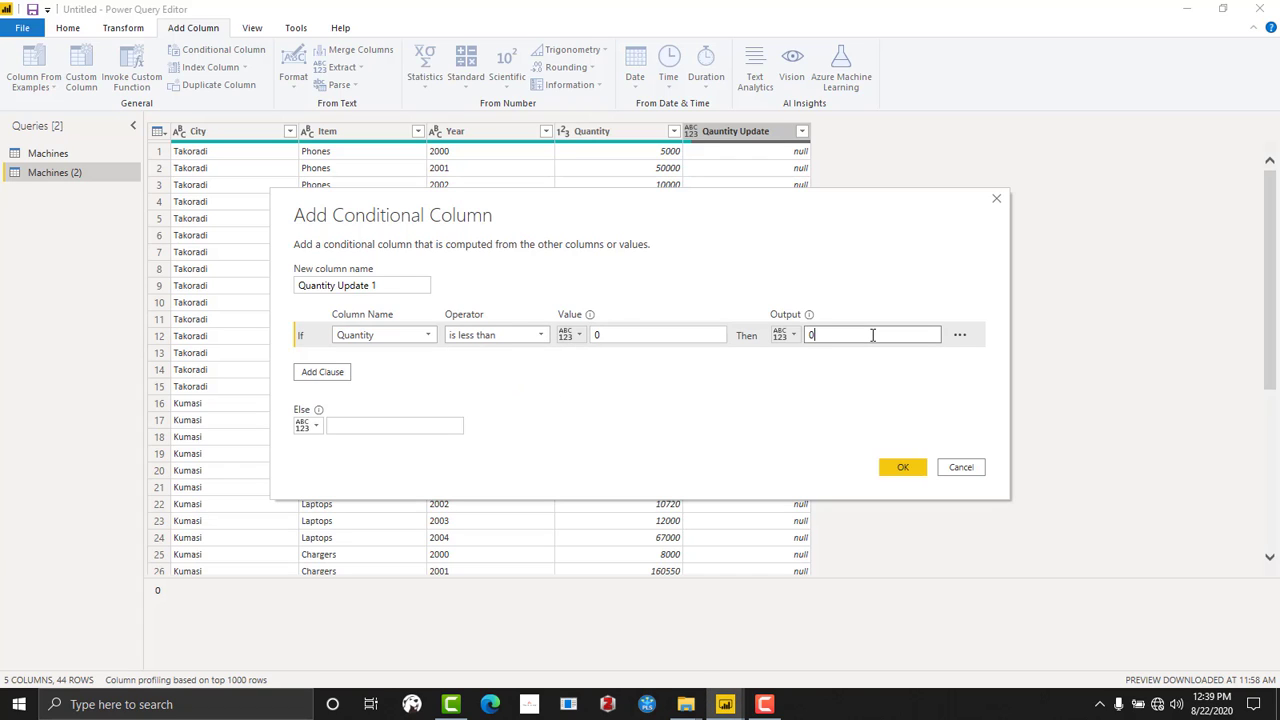
- Set the Else result to the values of the Quantity column and create the conditional column
{"action": "left_click", "coordinate": [316, 426]}
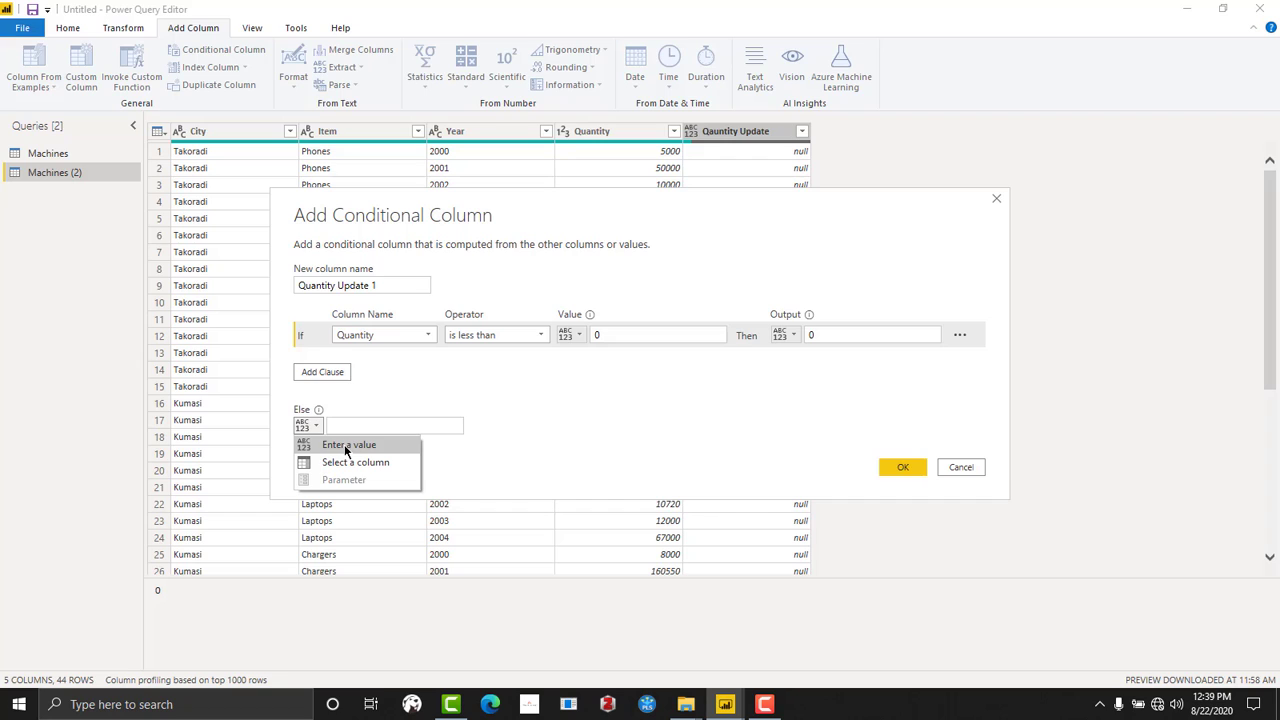
{"action": "left_click", "coordinate": [342, 460]}
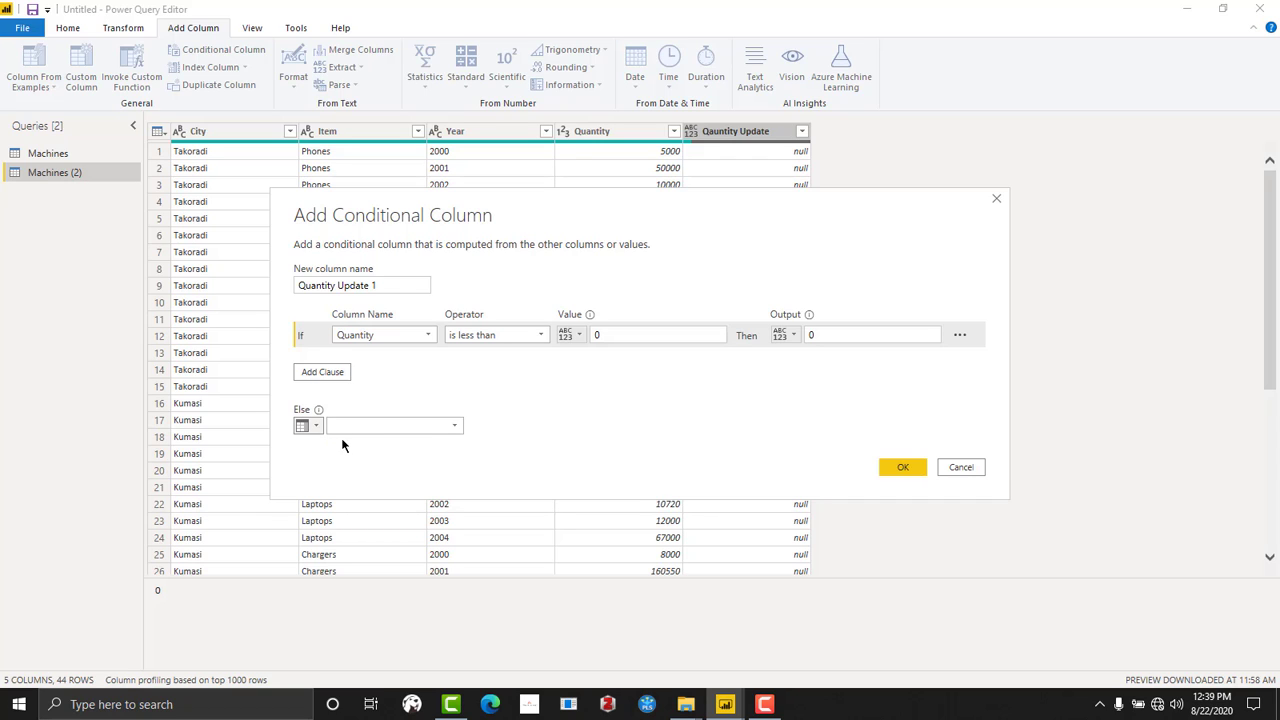
{"action": "left_click", "coordinate": [425, 432]}
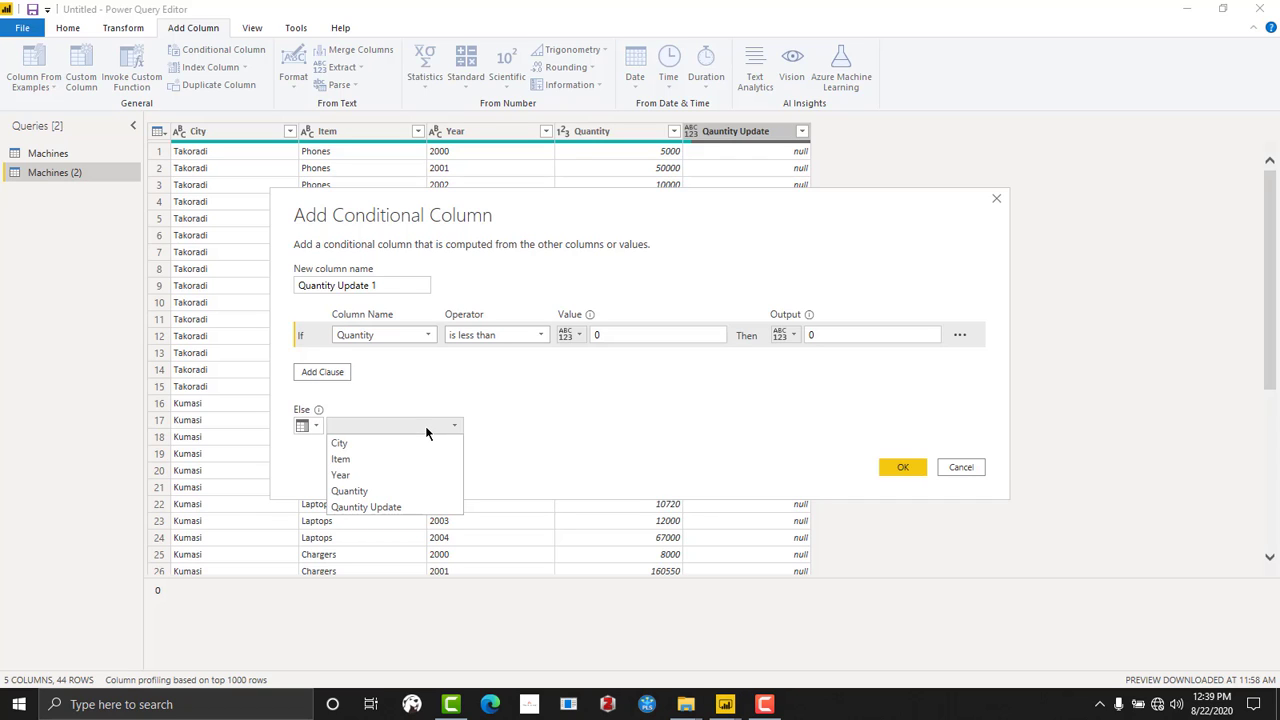
{"action": "left_click", "coordinate": [381, 487]}
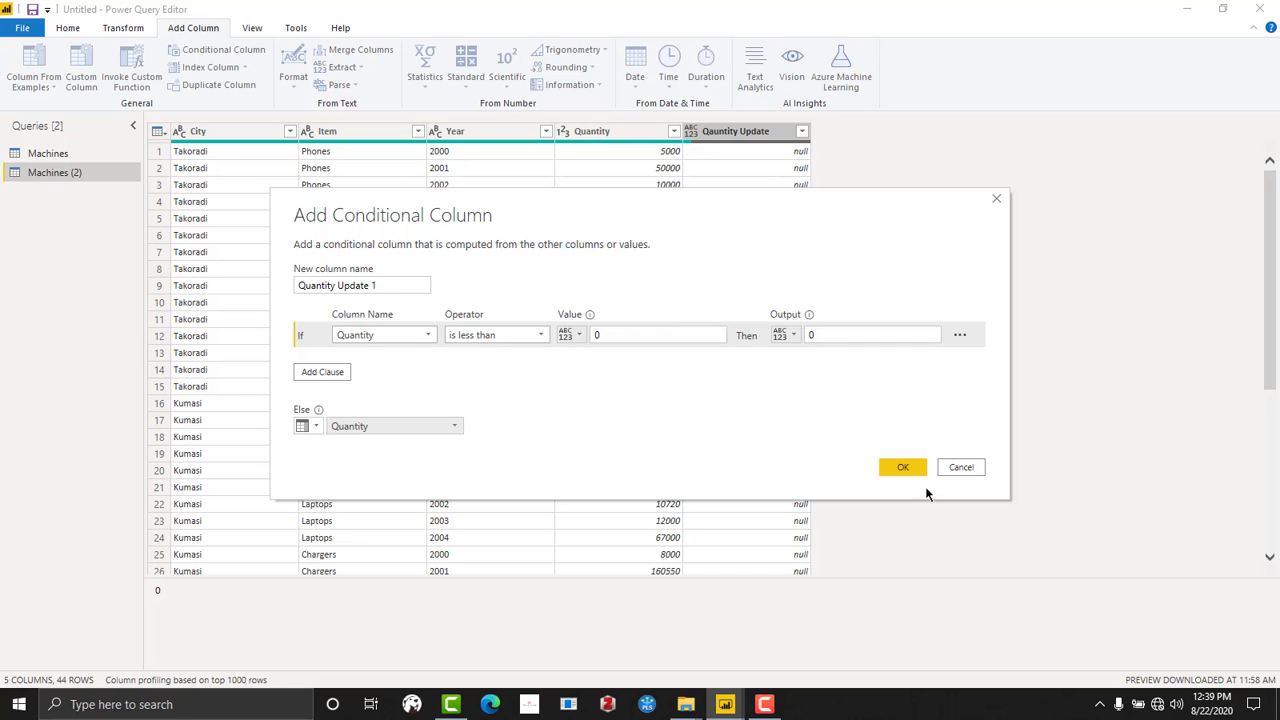
{"action": "left_click", "coordinate": [905, 467]}
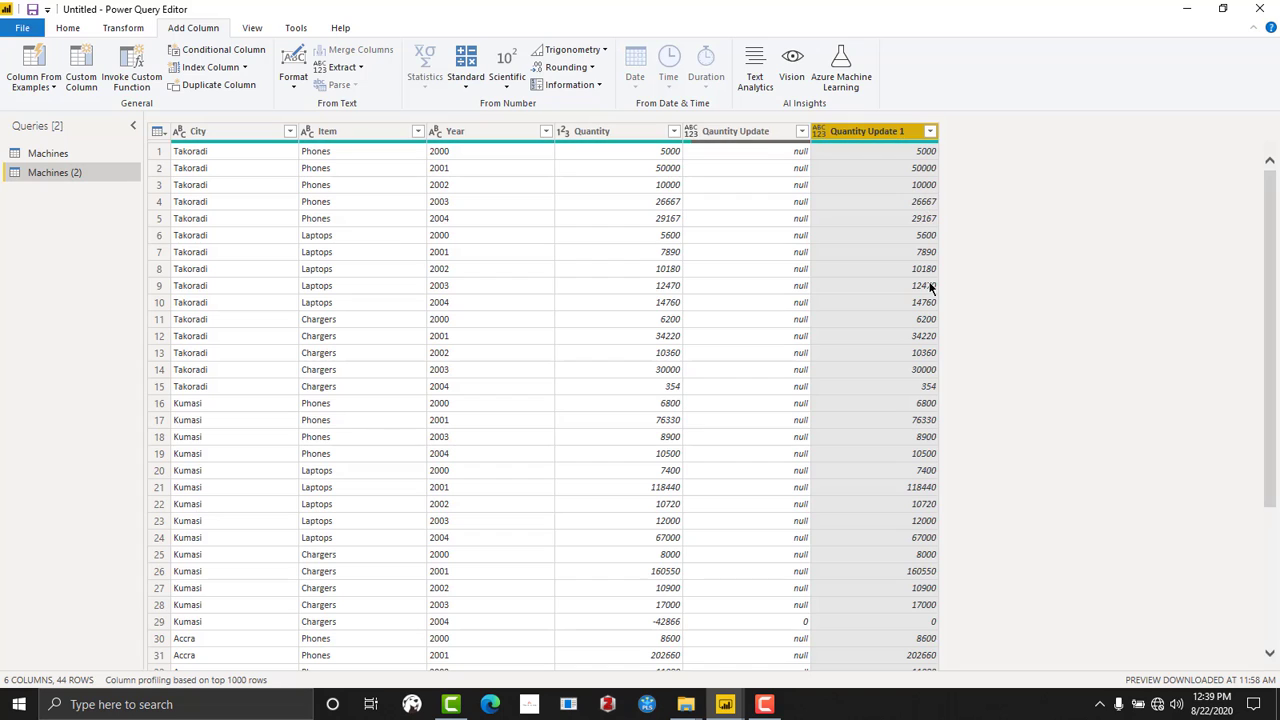
- Remove the original Quantity column and the Qauntity Update column together from the table
{"action": "left_click", "coordinate": [750, 135]}
{"action": "right_click", "coordinate": [750, 133]}
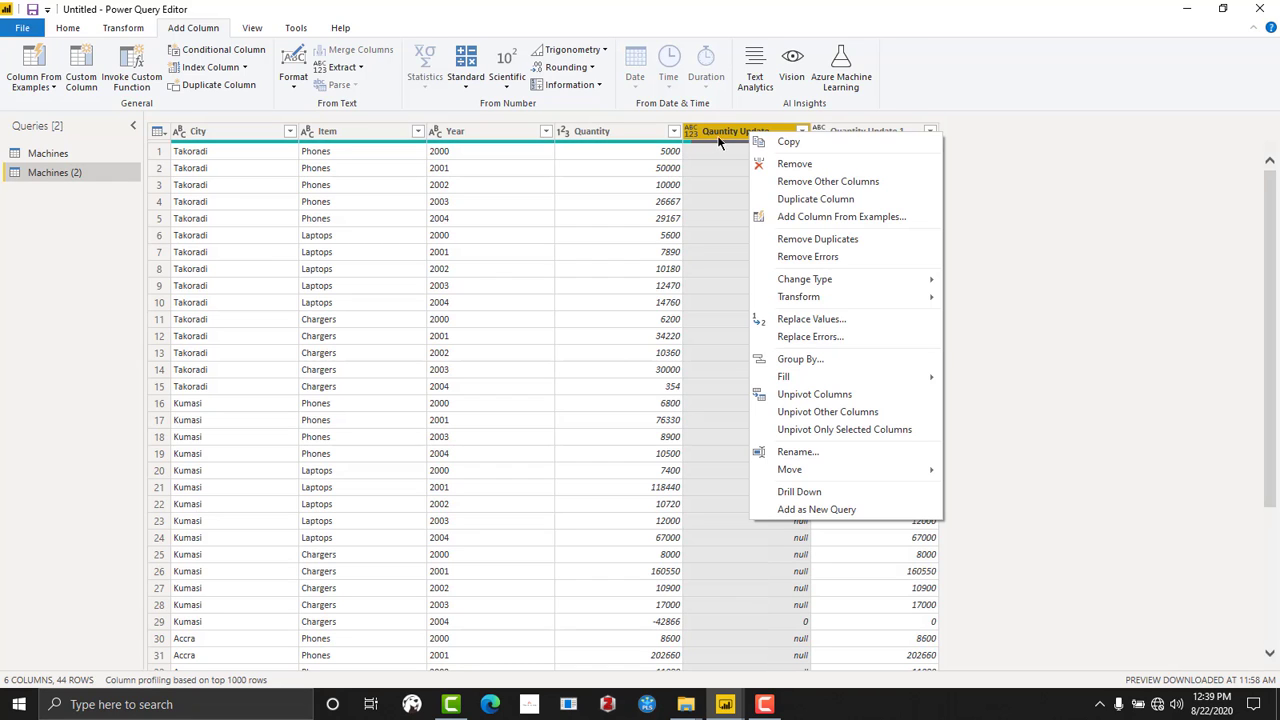
{"action": "left_click", "coordinate": [626, 125]}
{"action": "left_click", "coordinate": [626, 129], "text": "ctrl"}
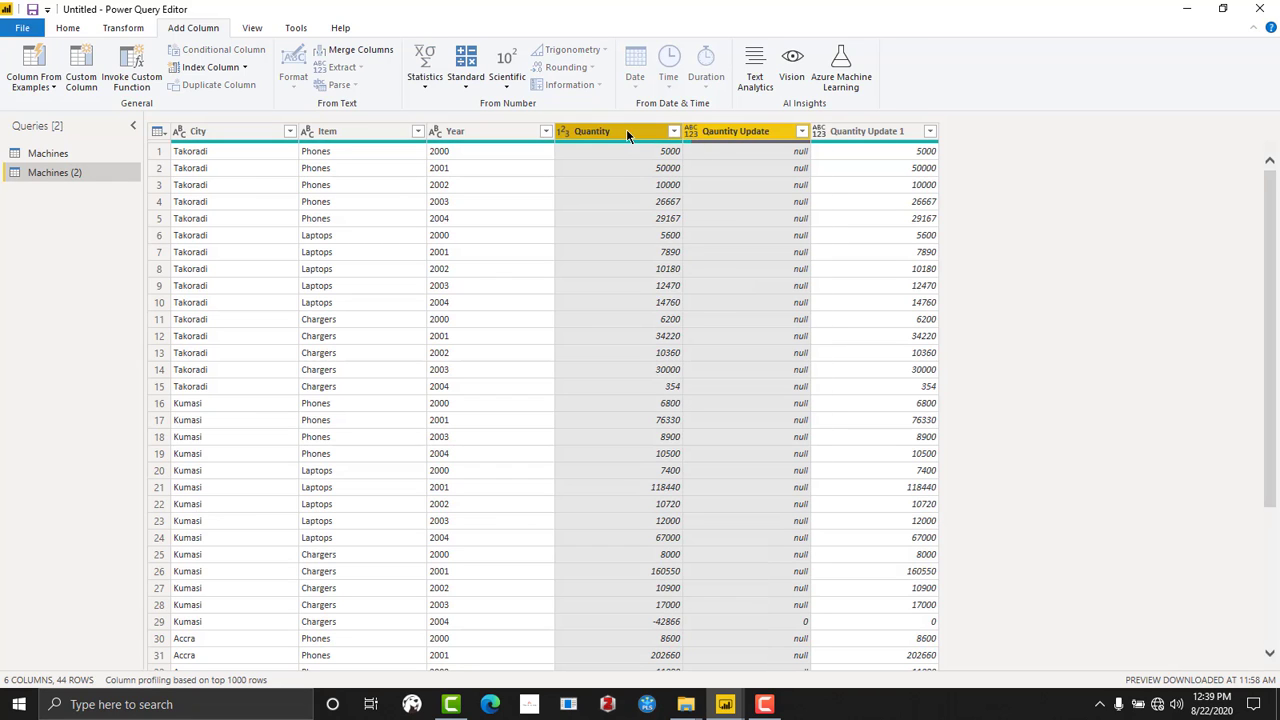
{"action": "right_click", "coordinate": [626, 129]}
{"action": "left_click", "coordinate": [672, 166]}
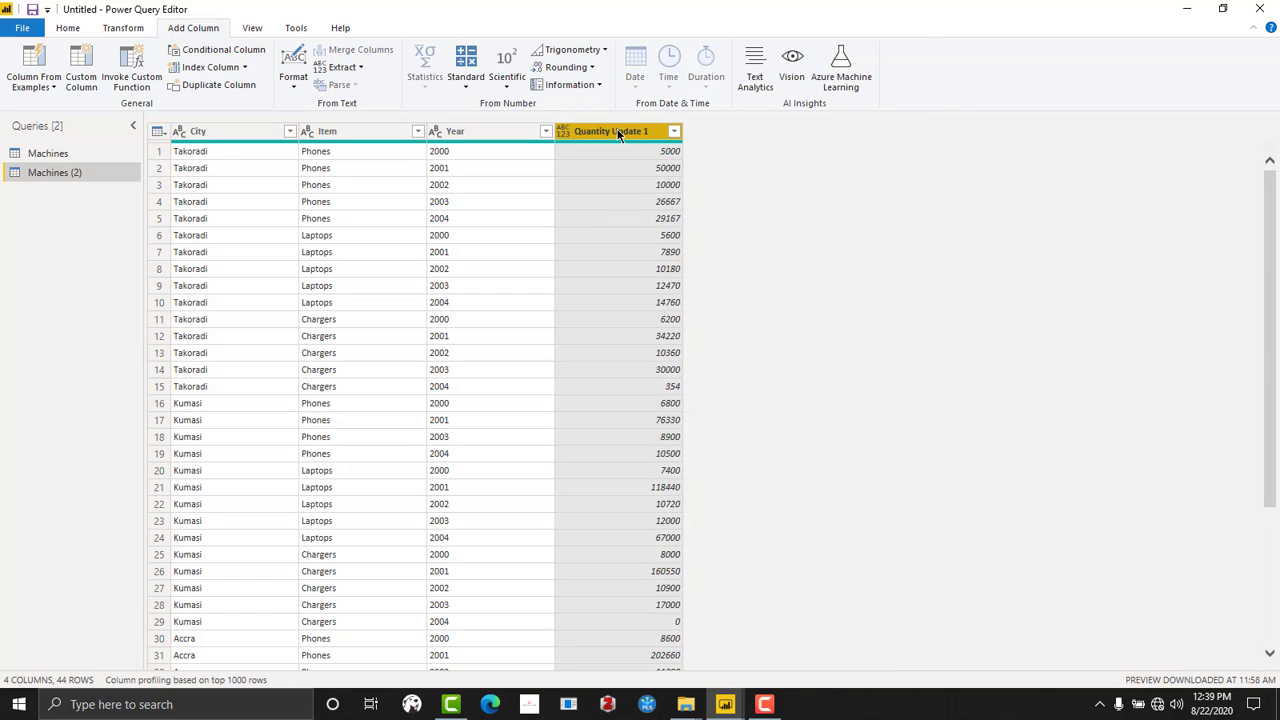
- Rename the Quantity Update 1 column as Quantity and check its values down to the last row
{"action": "right_click", "coordinate": [617, 131]}
{"action": "left_click", "coordinate": [665, 449]}
{"action": "key", "text": "End"}
{"action": "key", "text": "BackSpace"}
{"action": "key", "text": "BackSpace"}
{"action": "key", "text": "BackSpace"}
{"action": "key", "text": "BackSpace"}
{"action": "key", "text": "BackSpace"}
{"action": "key", "text": "BackSpace"}
{"action": "key", "text": "BackSpace"}
{"action": "key", "text": "BackSpace"}
{"action": "key", "text": "BackSpace"}
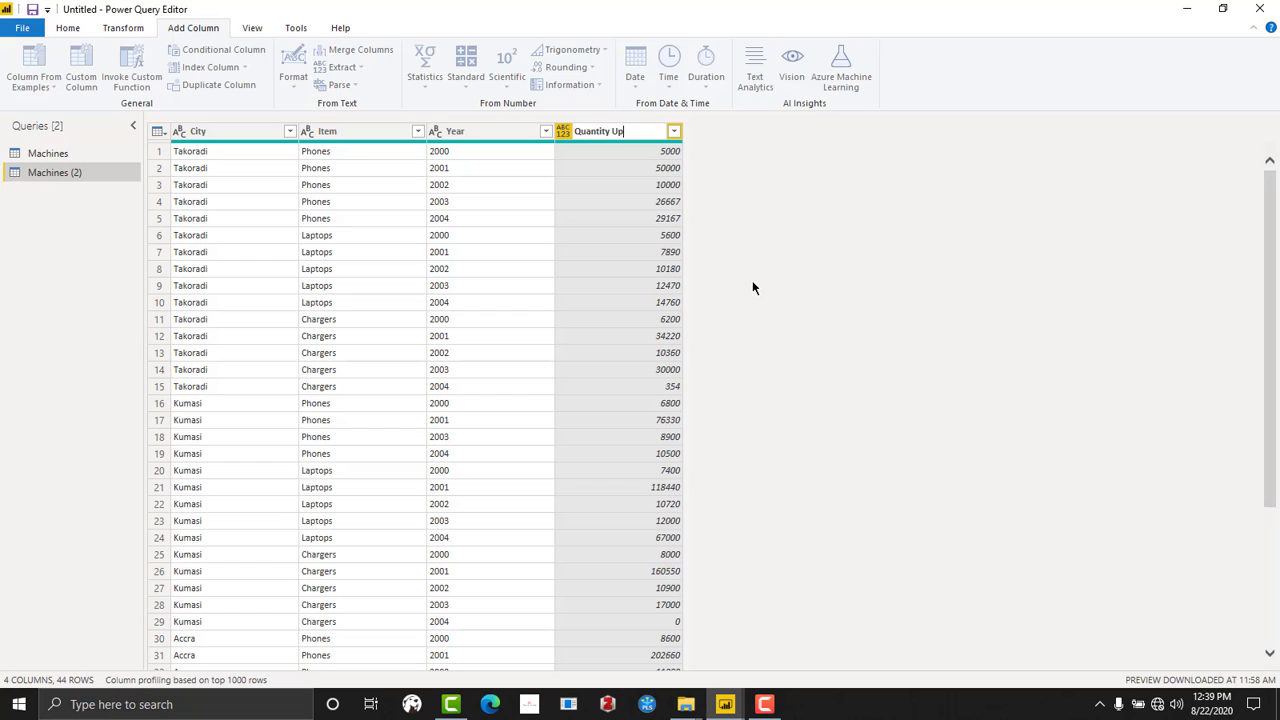
{"action": "key", "text": "Return"}
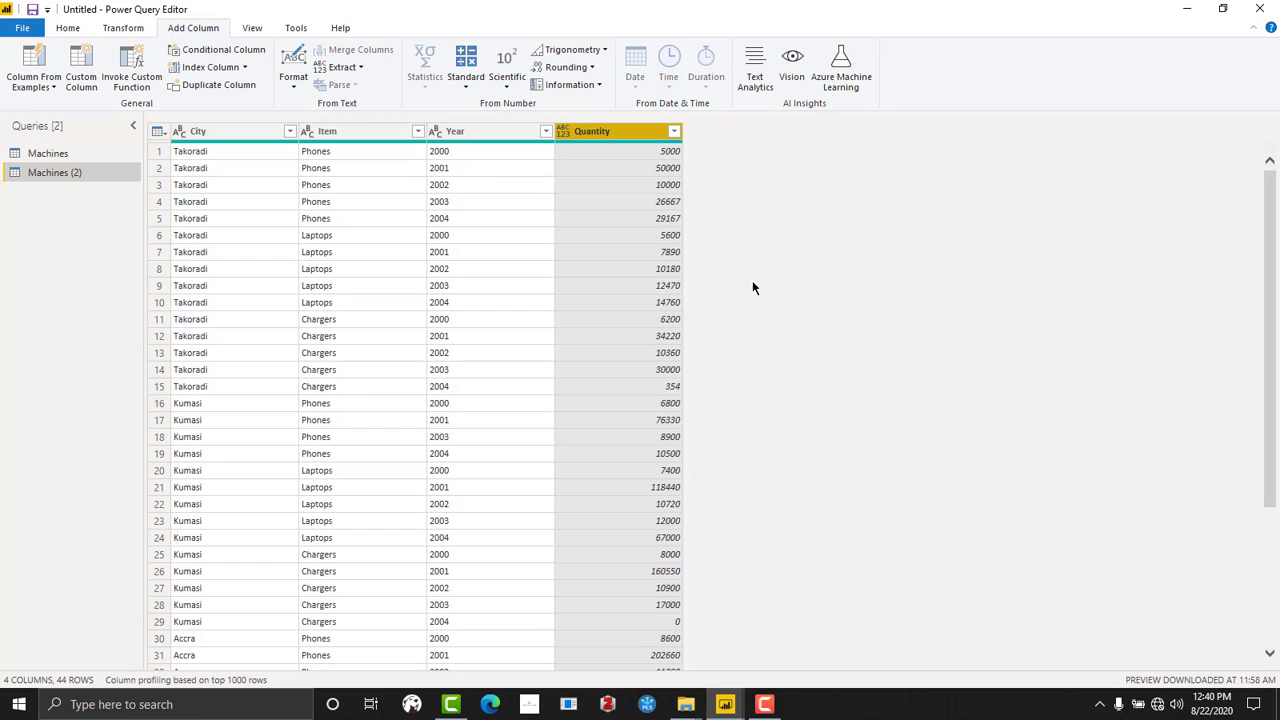
{"action": "scroll", "coordinate": [563, 377], "scroll_direction": "down", "scroll_amount": 5}
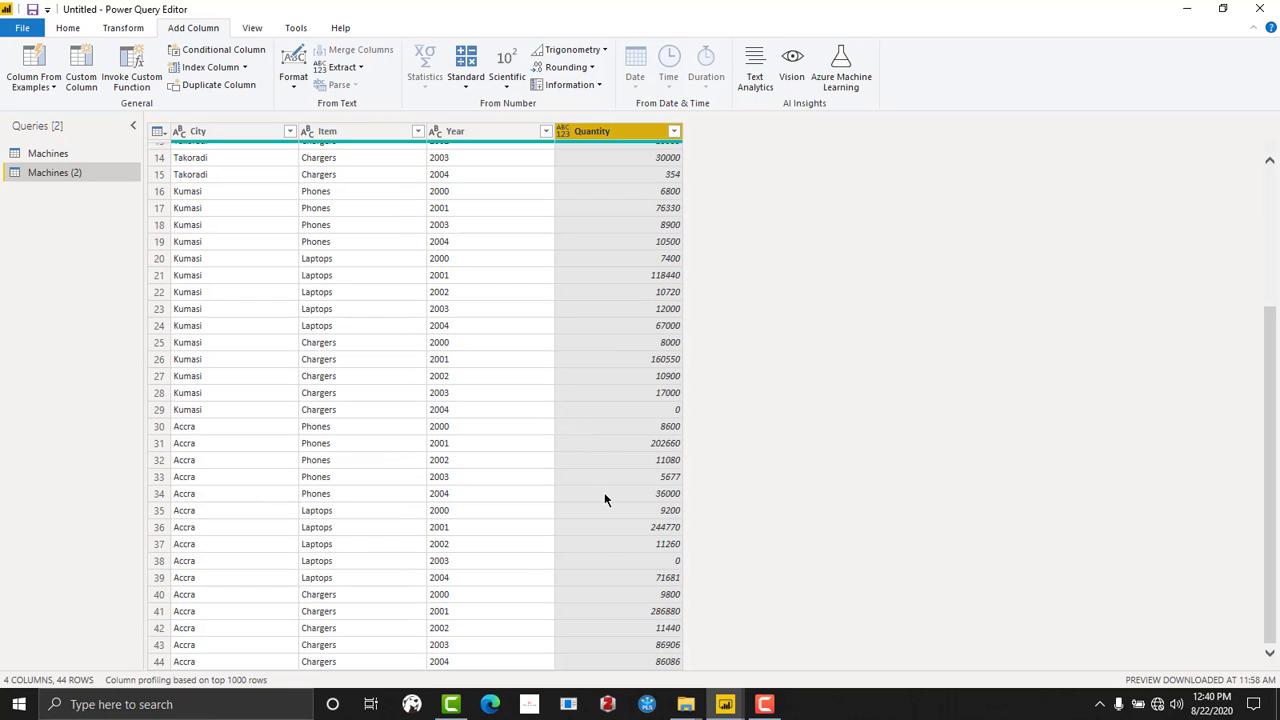